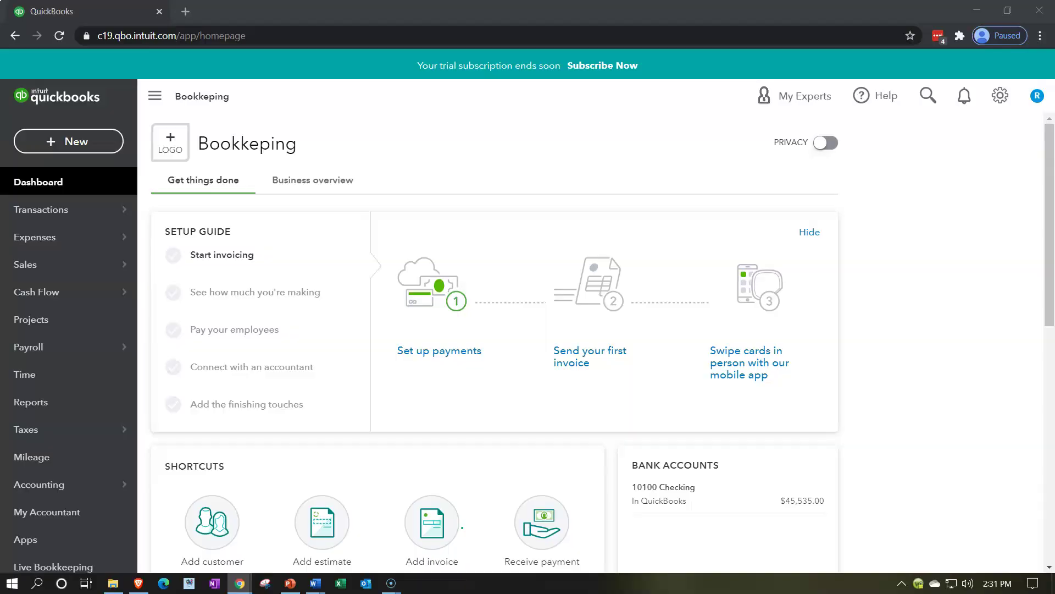
# Step: Start a blank sales receipt (#1006) from the + New menu's Customers list
pyautogui.click(449, 140)
pyautogui.click(100, 142)
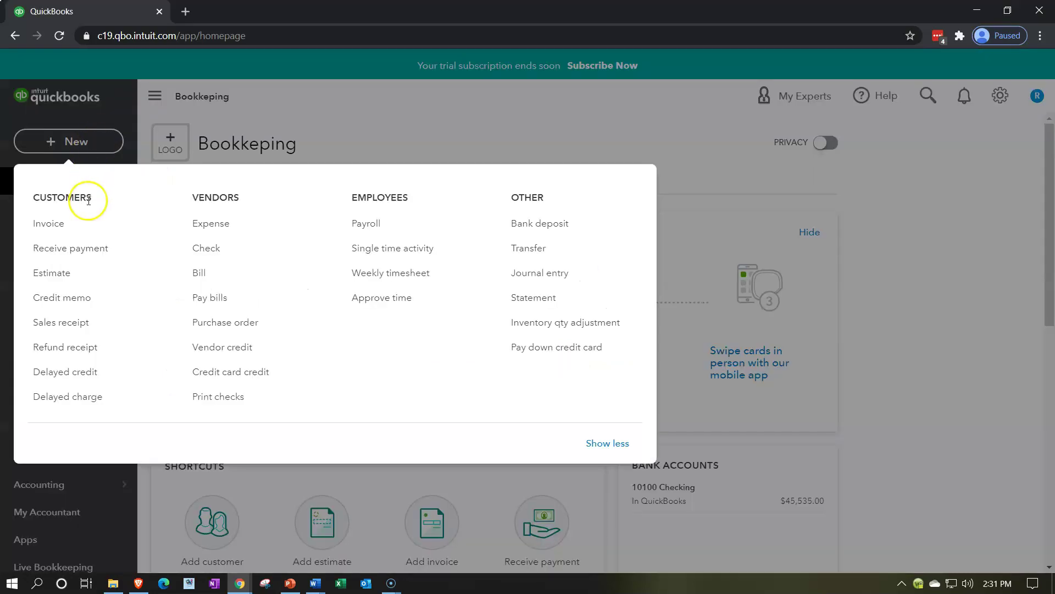
pyautogui.click(83, 326)
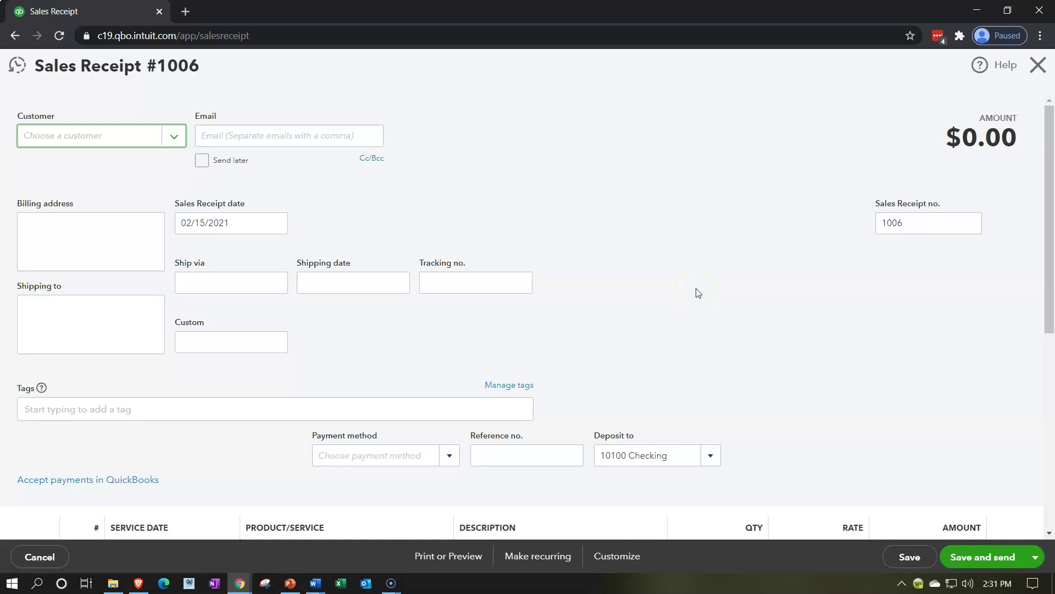
# Step: Turn off Print later on the sales receipt
pyautogui.click(463, 557)
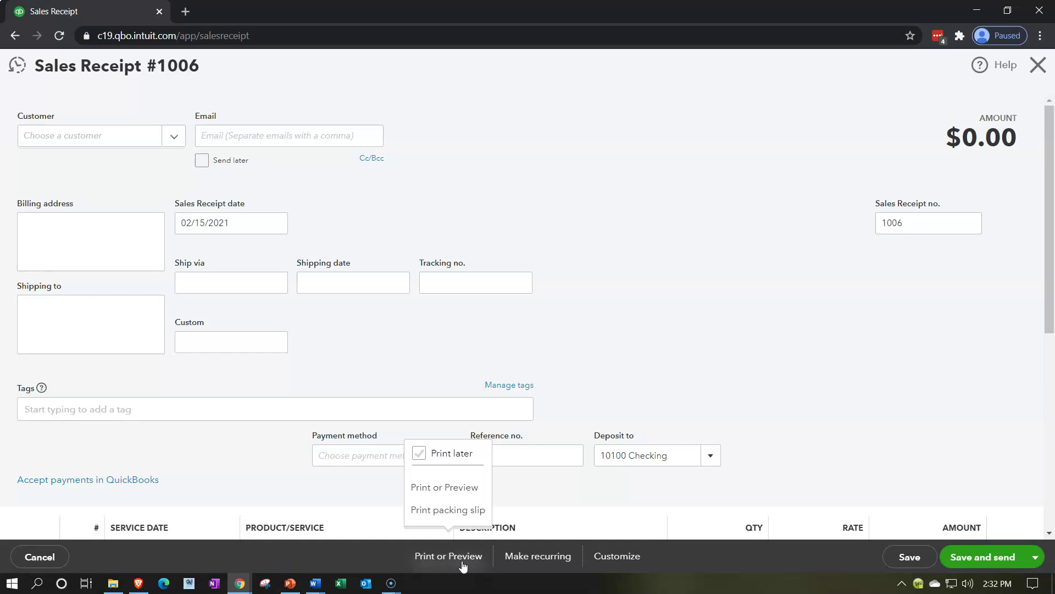
pyautogui.click(448, 495)
pyautogui.click(484, 419)
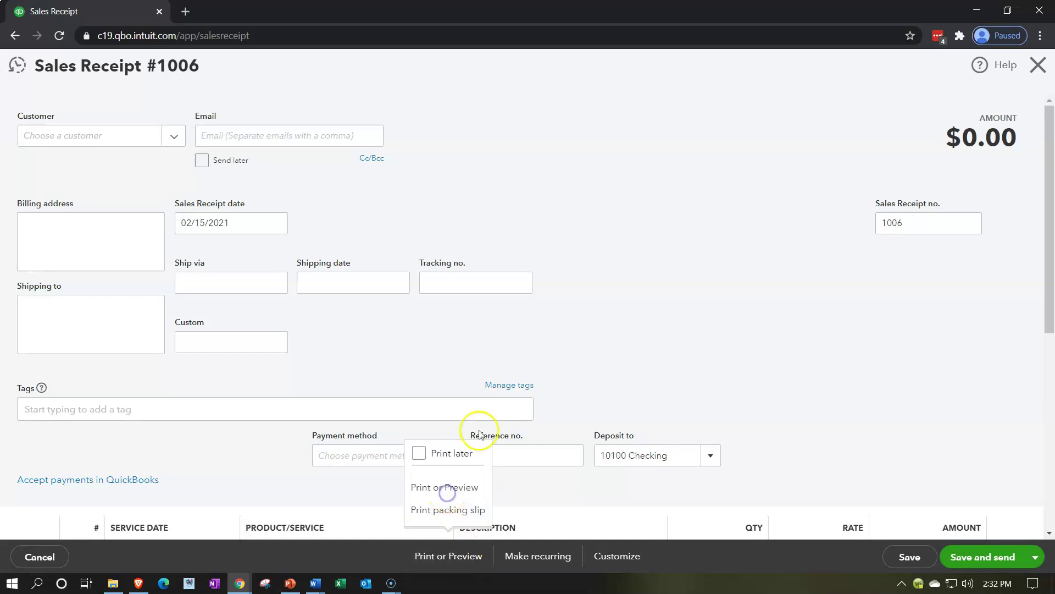
# Step: Choose Customer 1, put Item 1 on the first line, then save and print-preview the receipt
pyautogui.click(172, 136)
pyautogui.click(106, 193)
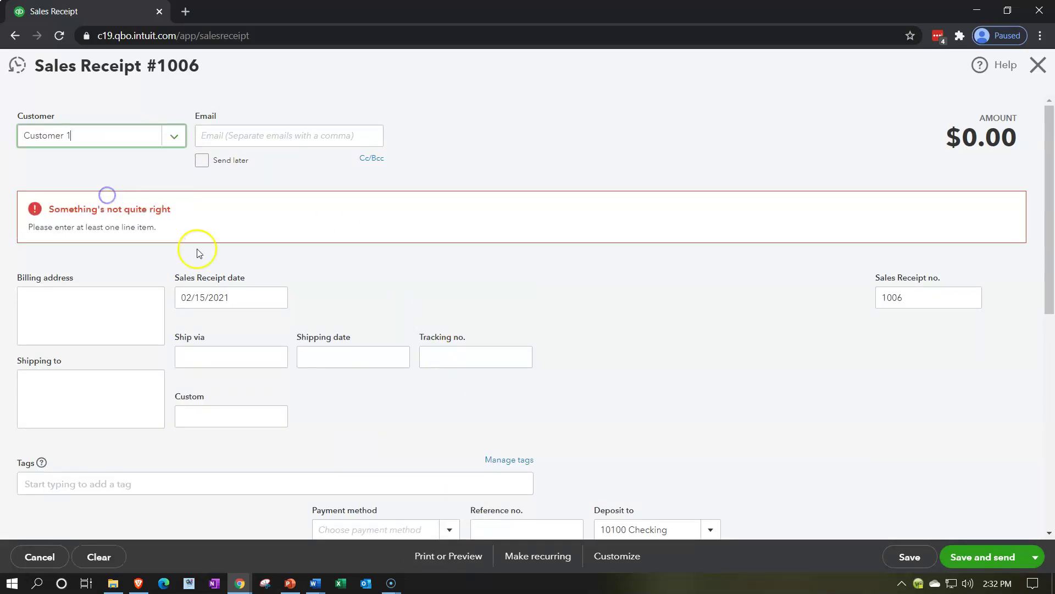
pyautogui.scroll(-5, 278, 271)
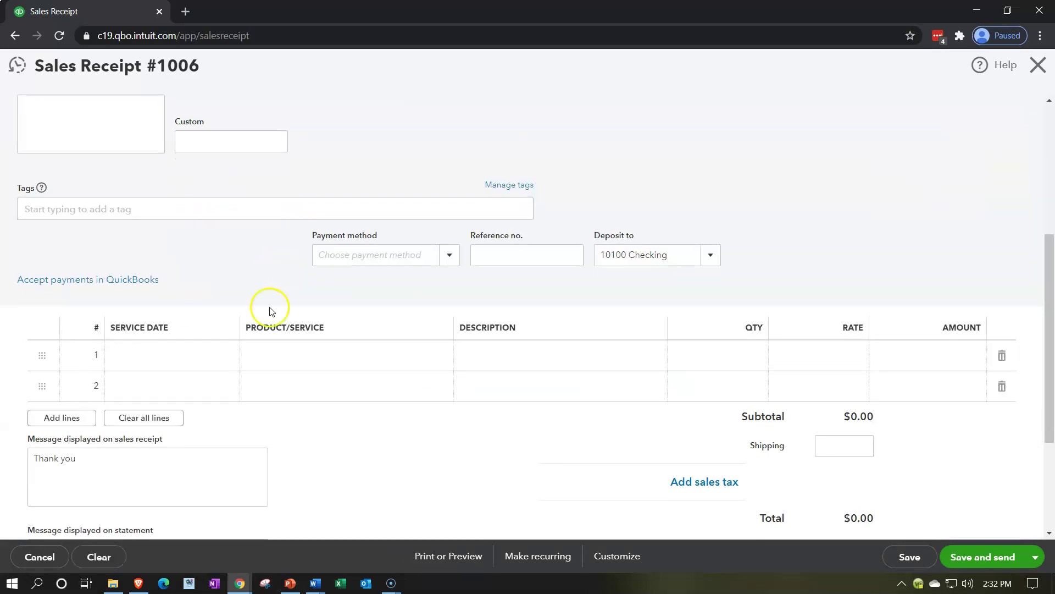
pyautogui.click(297, 366)
pyautogui.click(437, 356)
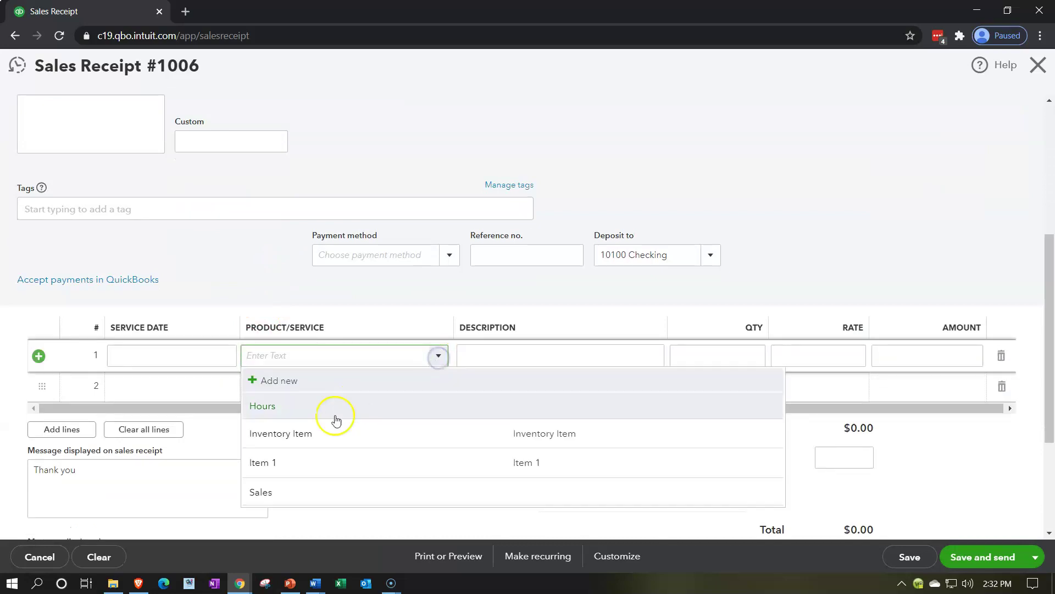
pyautogui.click(311, 459)
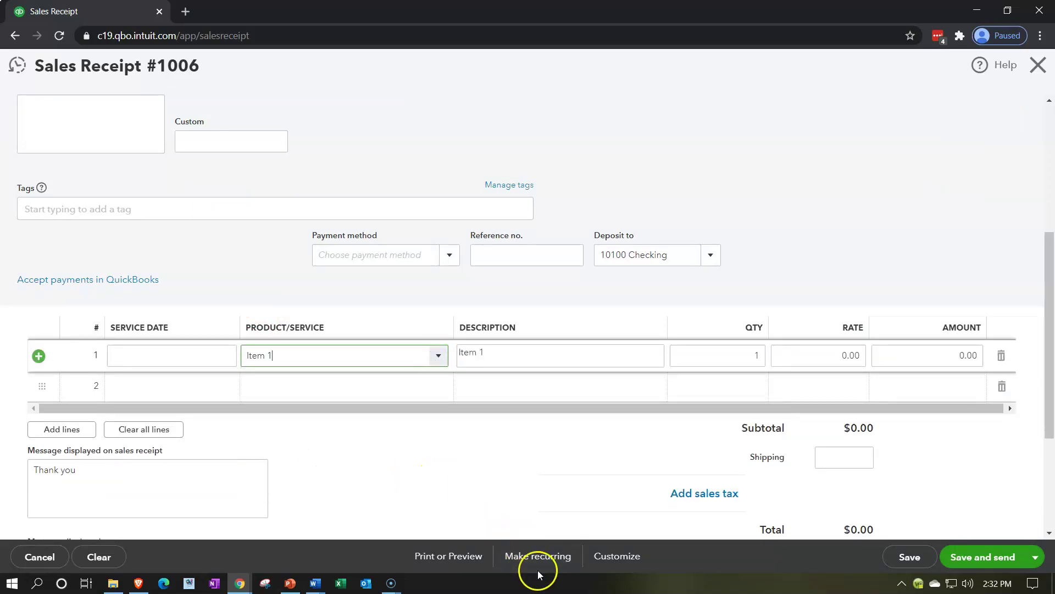
pyautogui.click(466, 557)
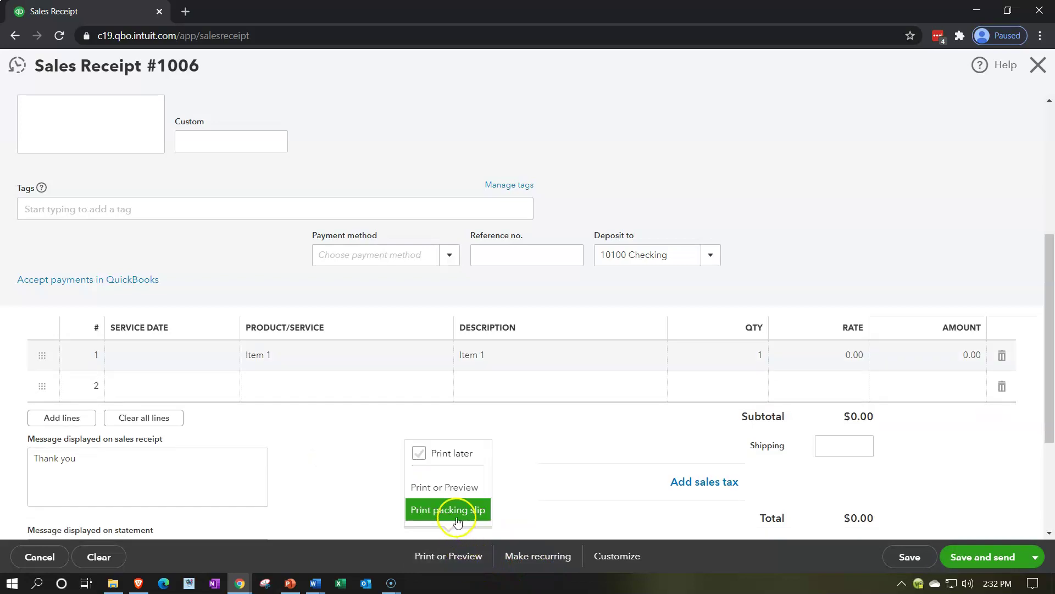
pyautogui.click(454, 490)
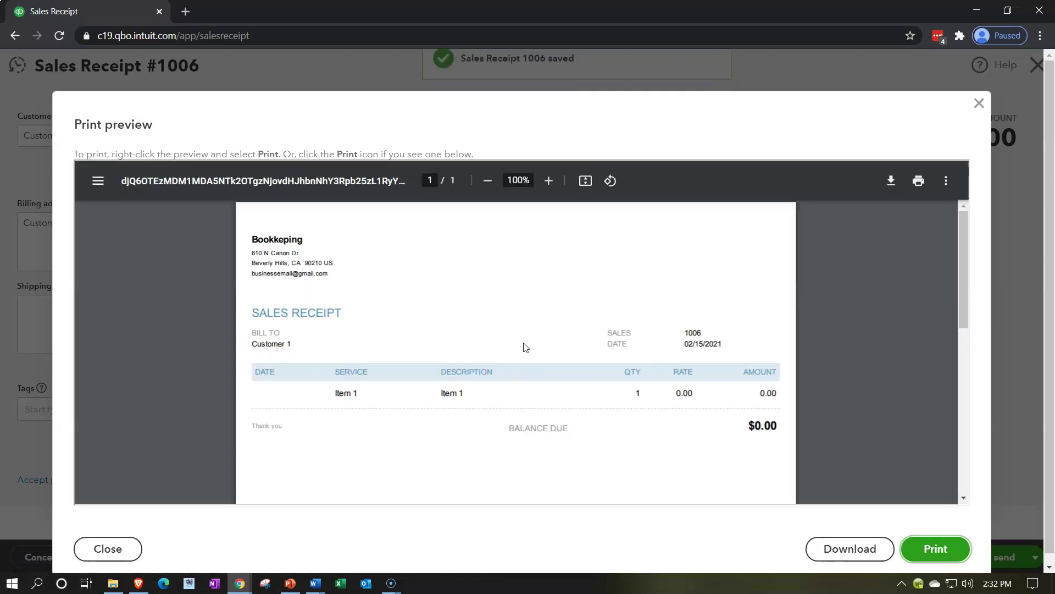
# Step: Zoom the receipt preview to 125%, then close the print preview
pyautogui.scroll(-1, 523, 346)
pyautogui.scroll(1, 526, 347)
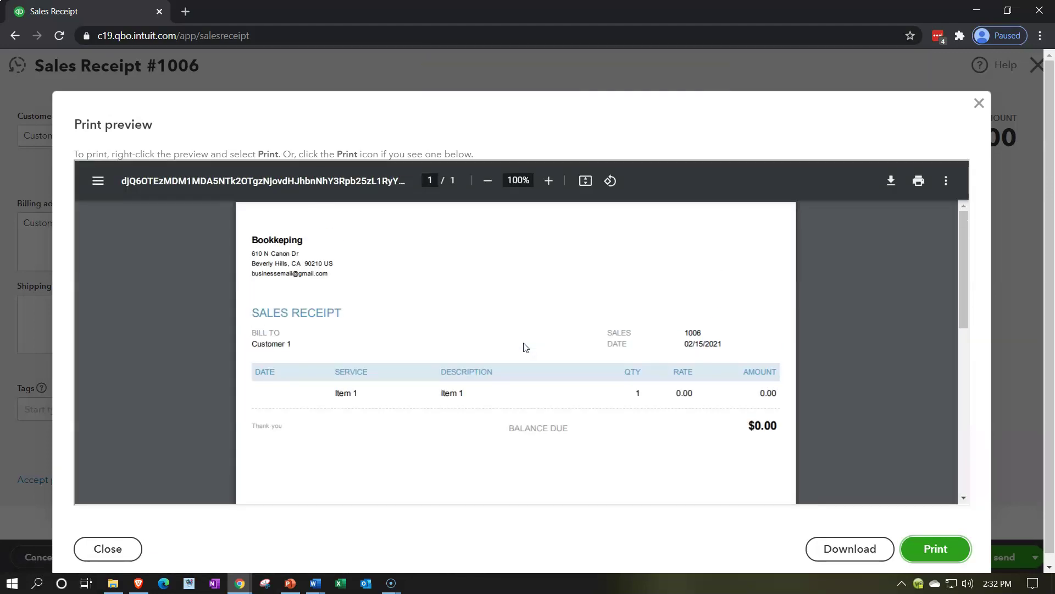
pyautogui.click(549, 180)
pyautogui.click(550, 181)
pyautogui.click(618, 350)
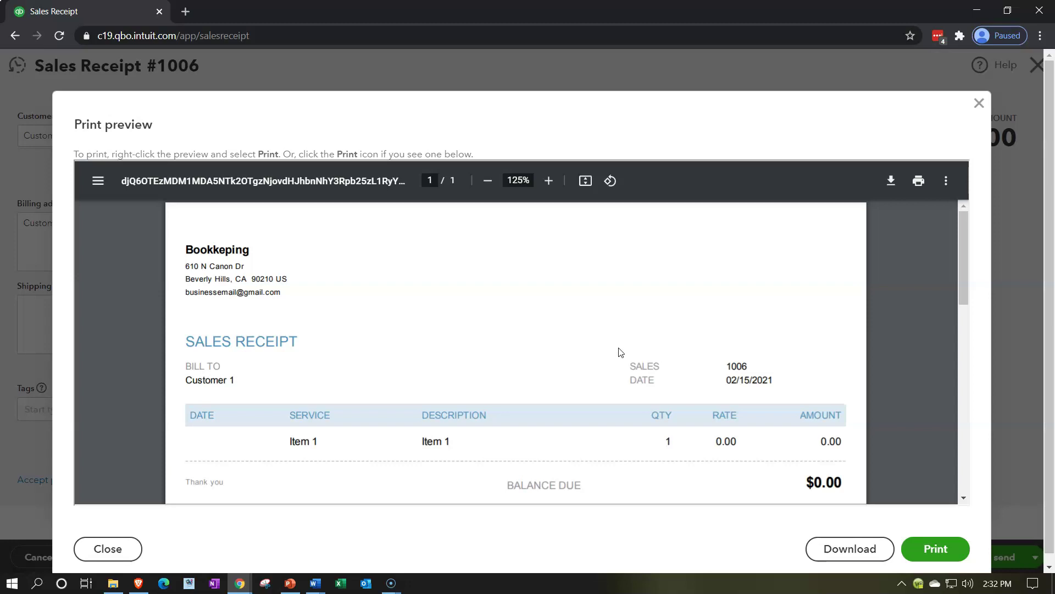
pyautogui.click(979, 103)
pyautogui.click(747, 305)
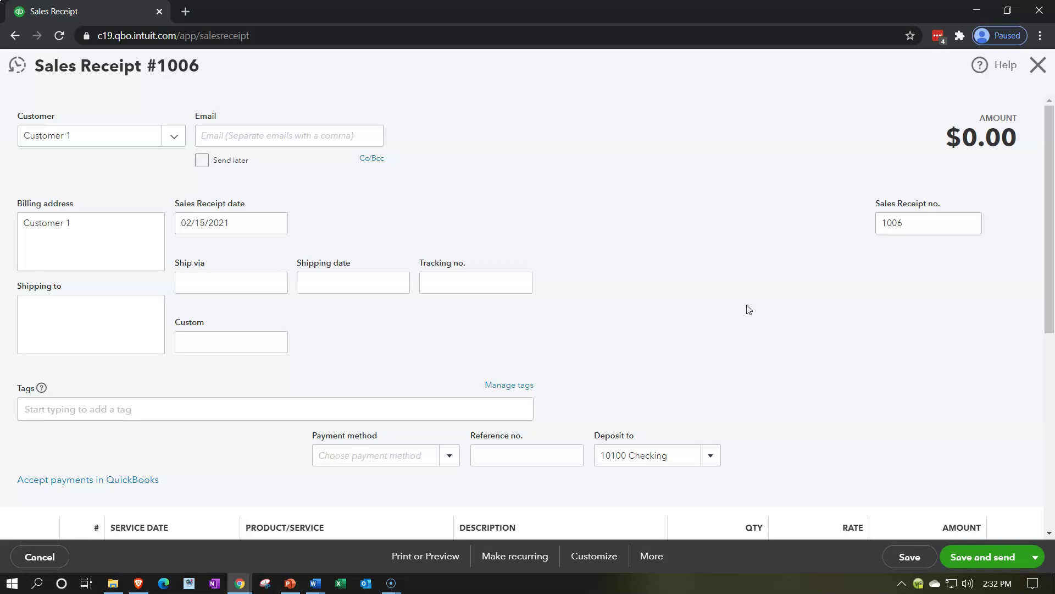
# Step: Close sales receipt 1006 and return to the home page
pyautogui.scroll(-1, 747, 306)
pyautogui.click(747, 358)
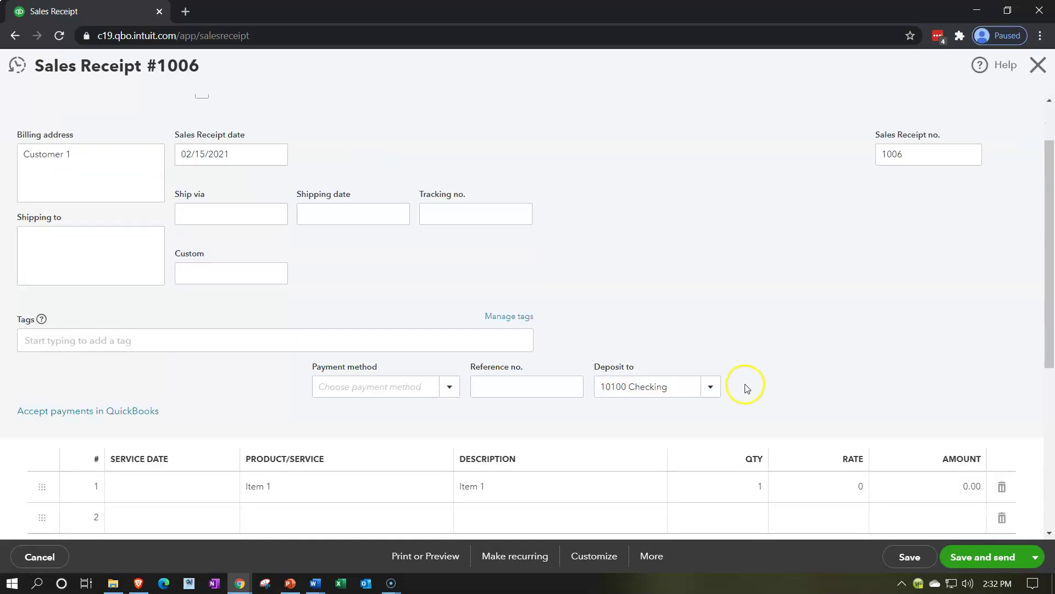
pyautogui.click(1035, 77)
# Step: From Custom form styles, create a new Sales receipt style
pyautogui.click(1001, 95)
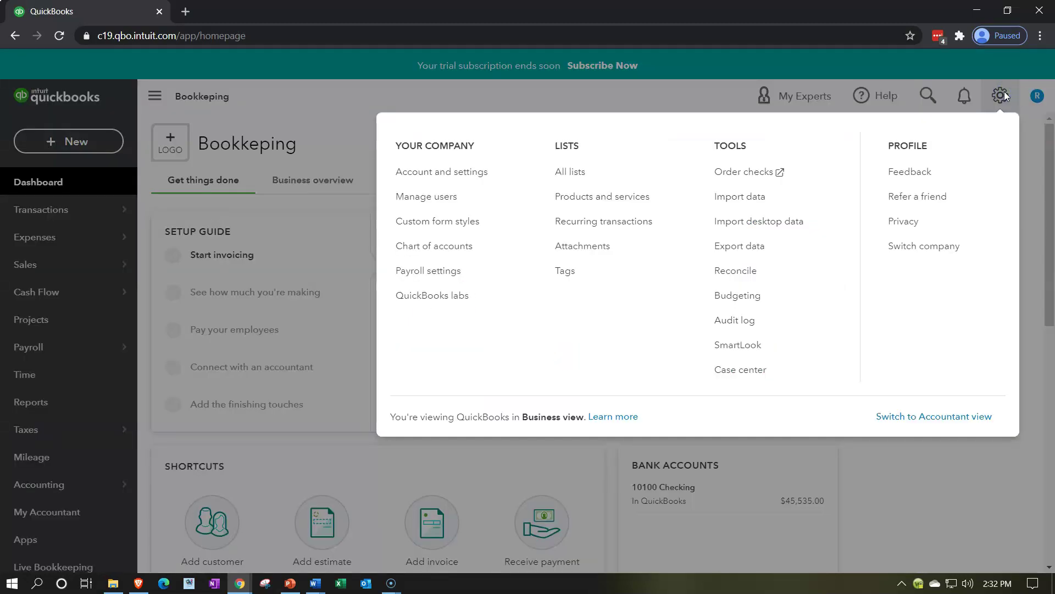
pyautogui.click(453, 231)
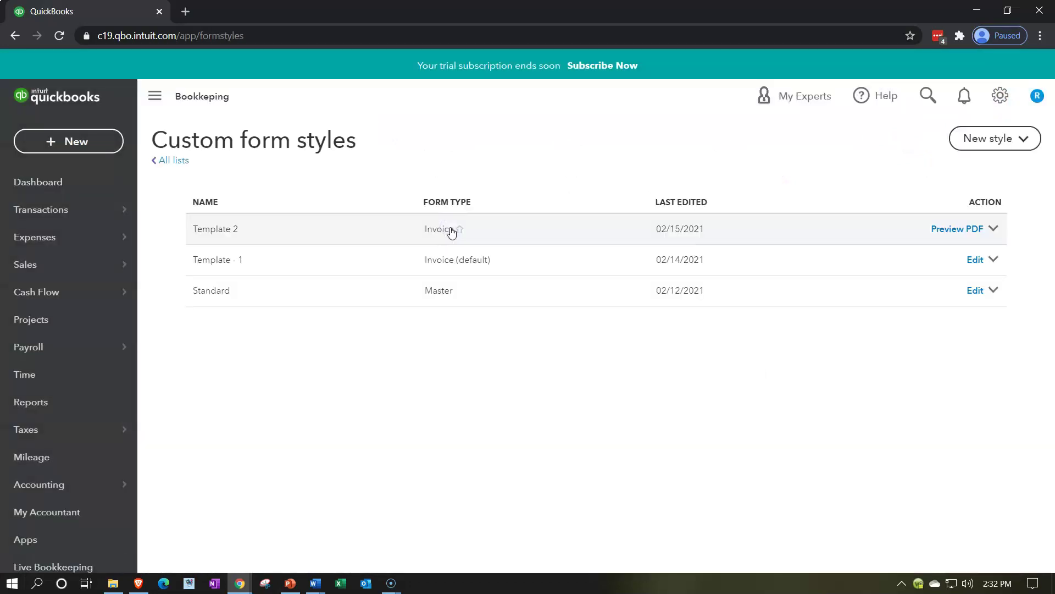
pyautogui.click(154, 97)
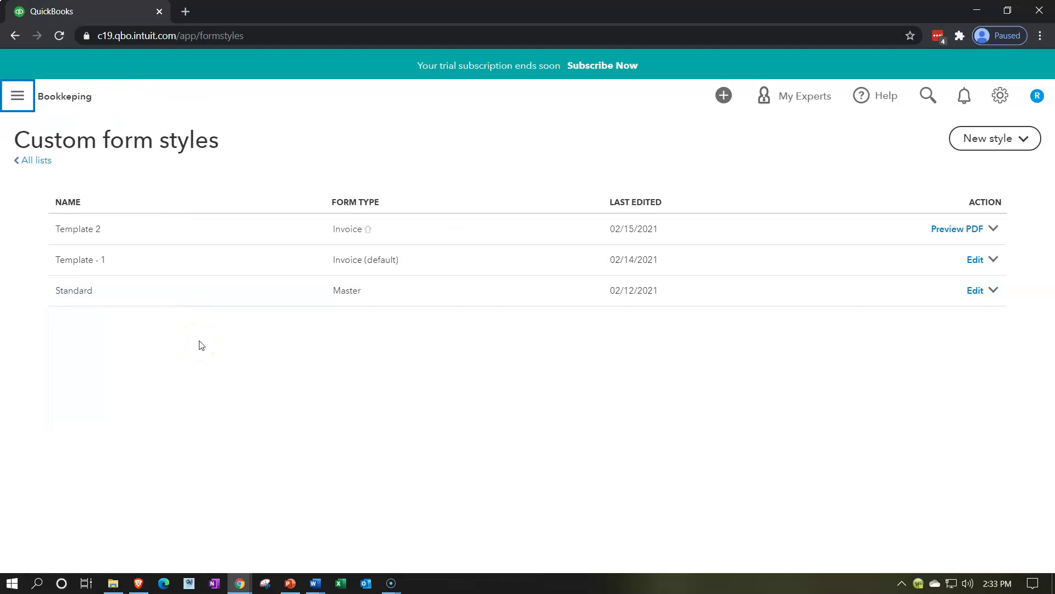
pyautogui.click(1021, 140)
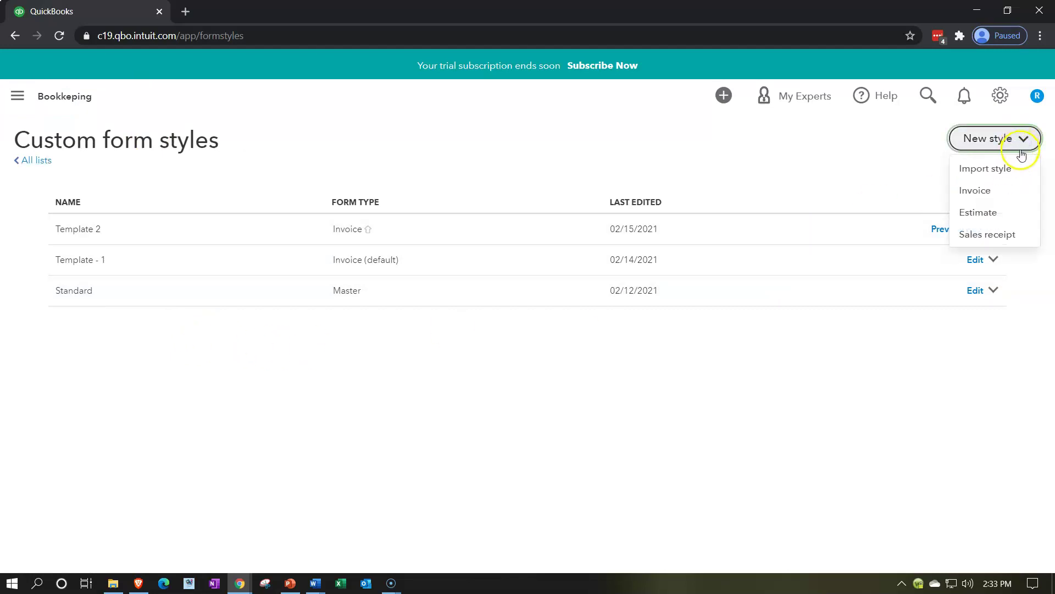
pyautogui.click(1007, 216)
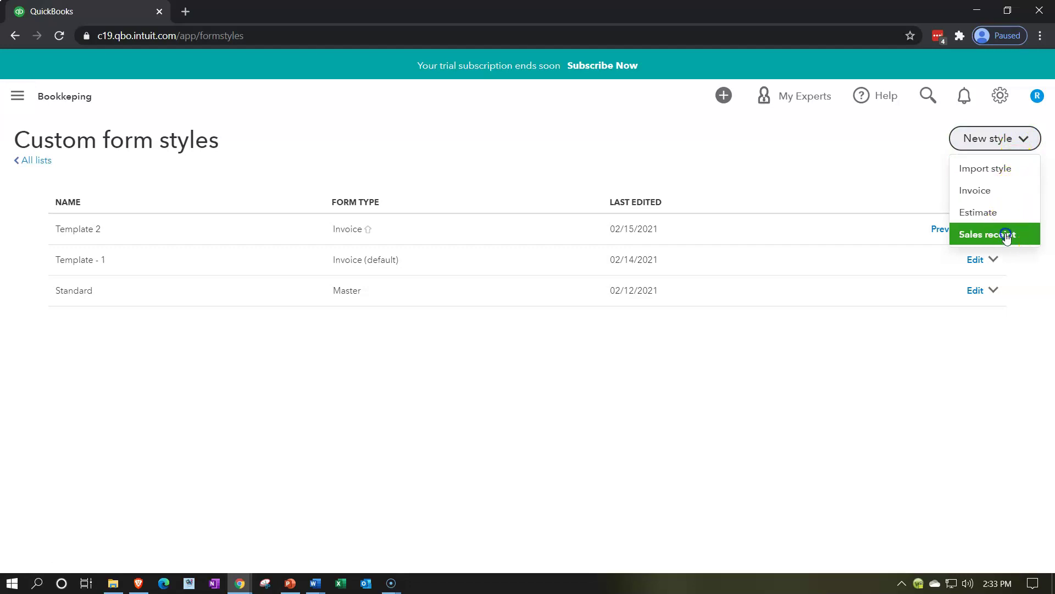
pyautogui.click(1008, 234)
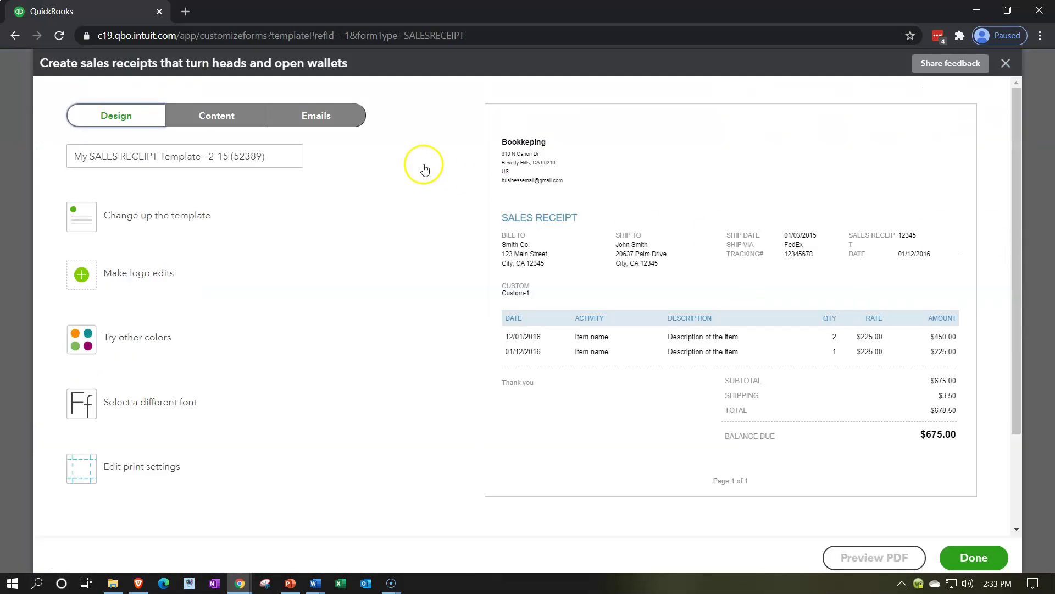
# Step: Trim 'My' and the date suffix so the style reads 'SALES RECEIPT Template - 2'
pyautogui.click(330, 115)
pyautogui.tripleClick(278, 158)
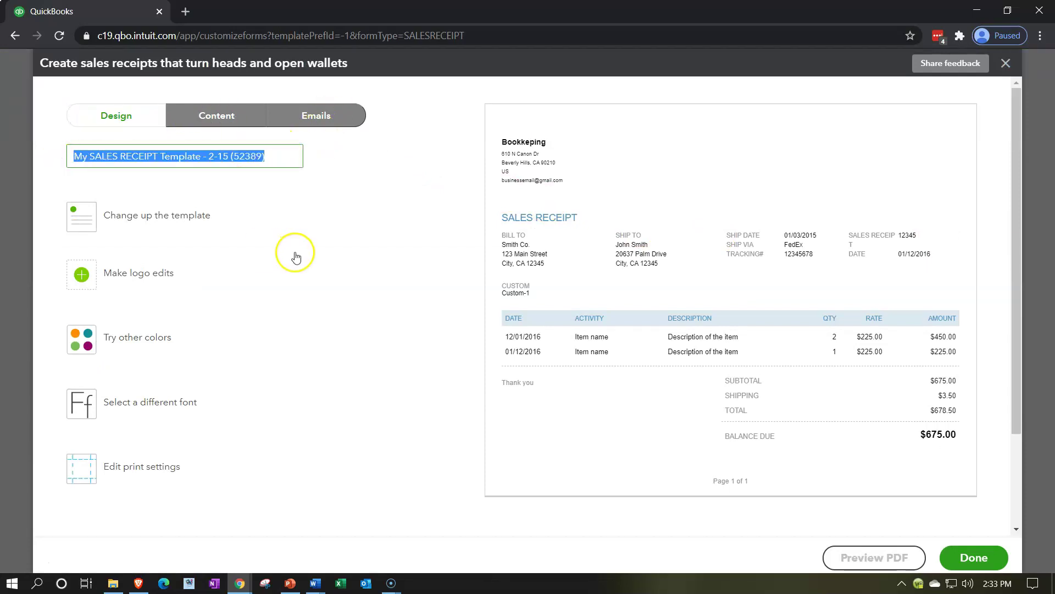
pyautogui.click(94, 158)
pyautogui.press('BackSpace')
pyautogui.press('BackSpace')
pyautogui.press('BackSpace')
pyautogui.press('Right')
pyautogui.press('Right')
pyautogui.press('Right')
pyautogui.press('Right')
pyautogui.press('Right')
pyautogui.press('Right')
pyautogui.press('Right')
pyautogui.press('Right')
pyautogui.press('Right')
pyautogui.press('Right')
pyautogui.press('Right')
pyautogui.press('Right')
pyautogui.press('Right')
pyautogui.press('Right')
pyautogui.press('Right')
pyautogui.press('Right')
pyautogui.press('Right')
pyautogui.press('Right')
pyautogui.press('Right')
pyautogui.press('Right')
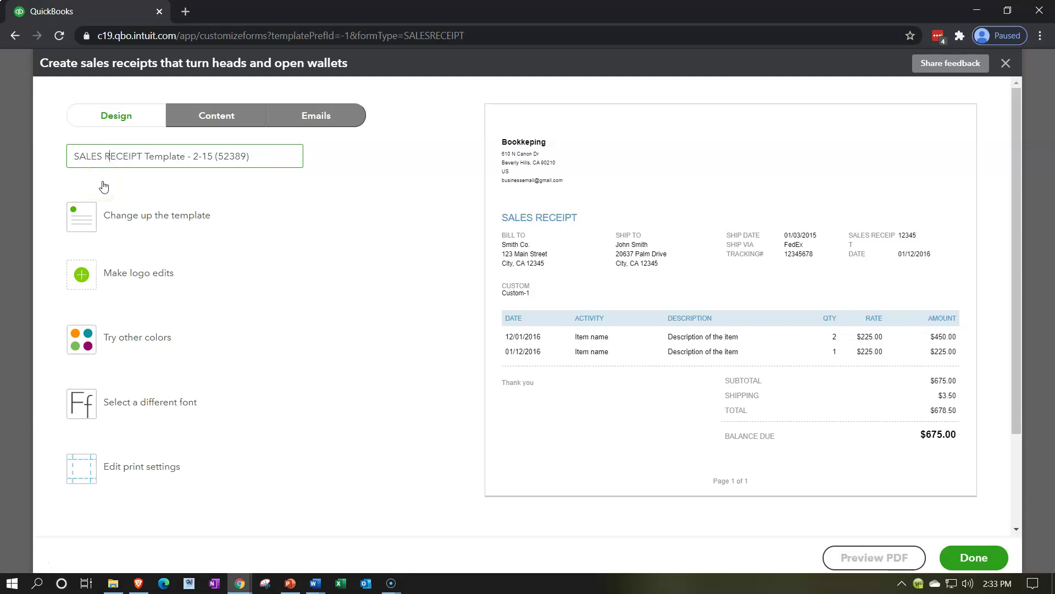
pyautogui.press('BackSpace')
pyautogui.press('BackSpace')
pyautogui.press('BackSpace')
pyautogui.press('BackSpace')
pyautogui.press('BackSpace')
pyautogui.press('BackSpace')
# Step: Switch the template layout to Airy classic and confirm the change
pyautogui.click(108, 183)
pyautogui.click(113, 197)
pyautogui.click(113, 212)
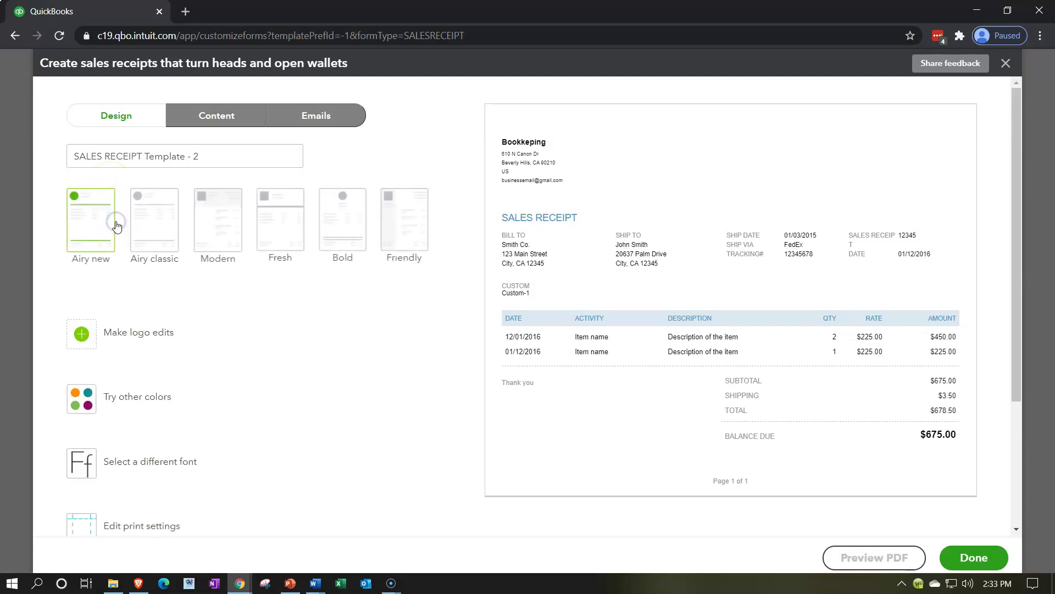
pyautogui.click(106, 264)
pyautogui.click(127, 254)
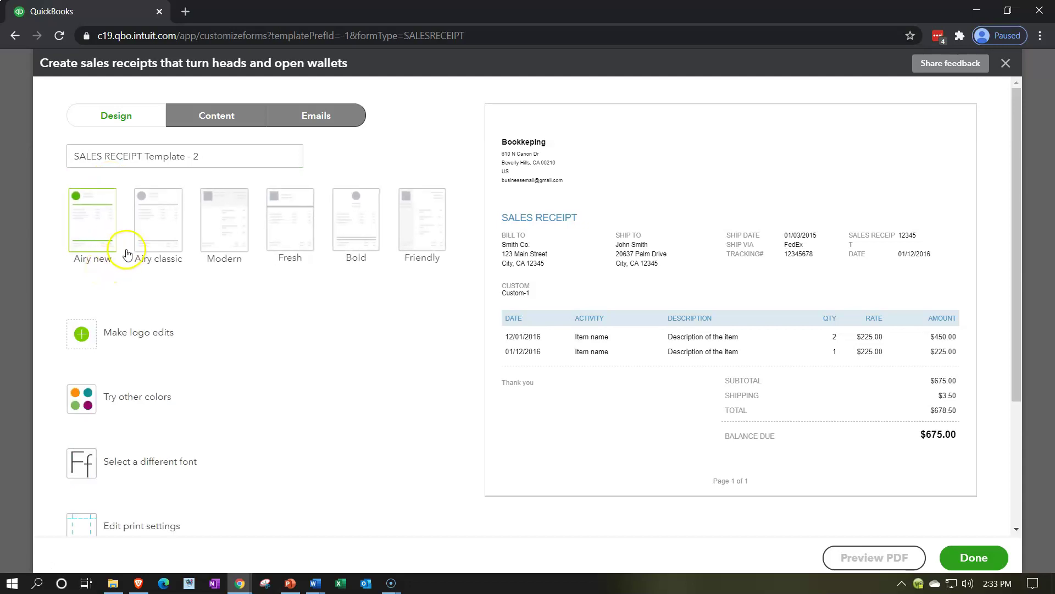
pyautogui.click(149, 227)
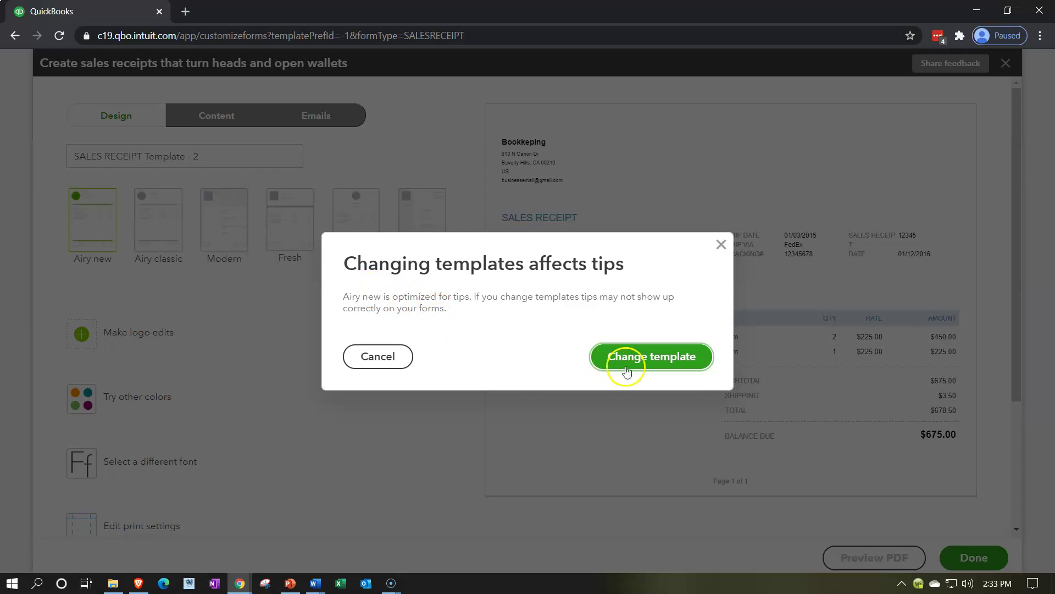
pyautogui.click(671, 364)
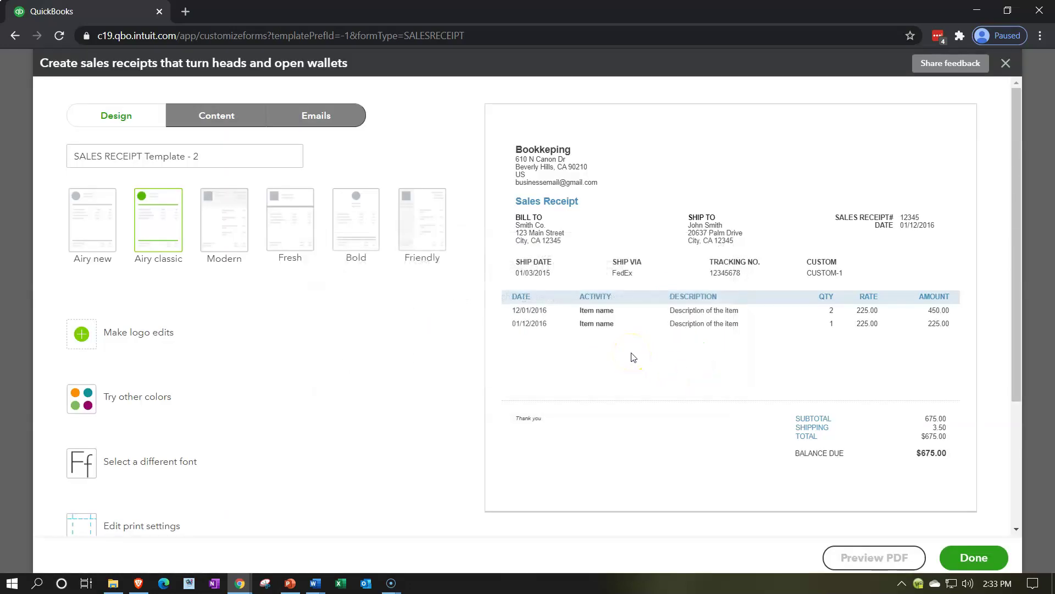
# Step: Preview the Modern, Fresh and Bold layouts, then choose Friendly
pyautogui.click(227, 225)
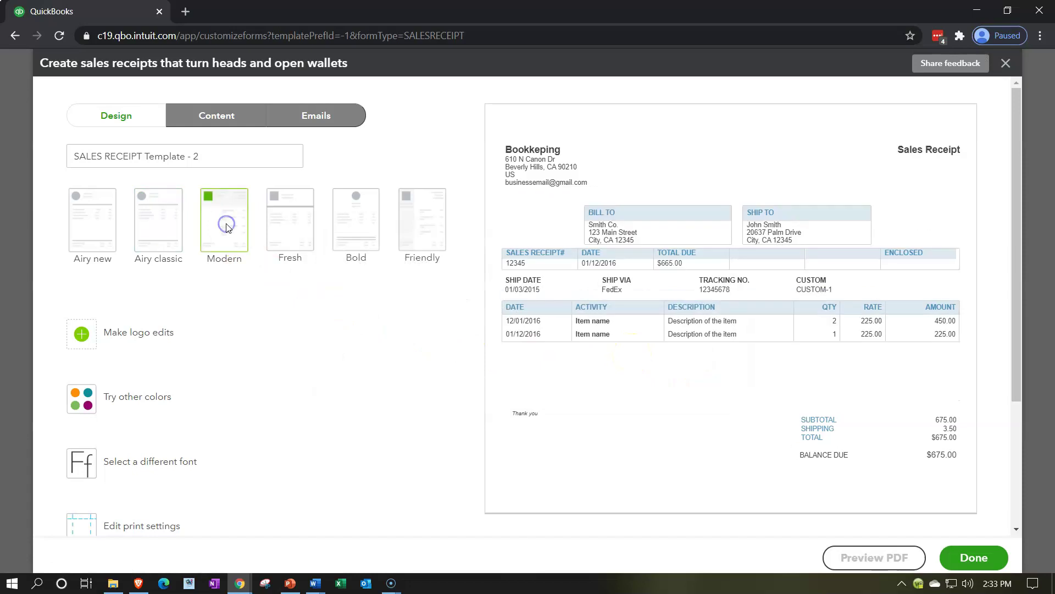
pyautogui.click(279, 221)
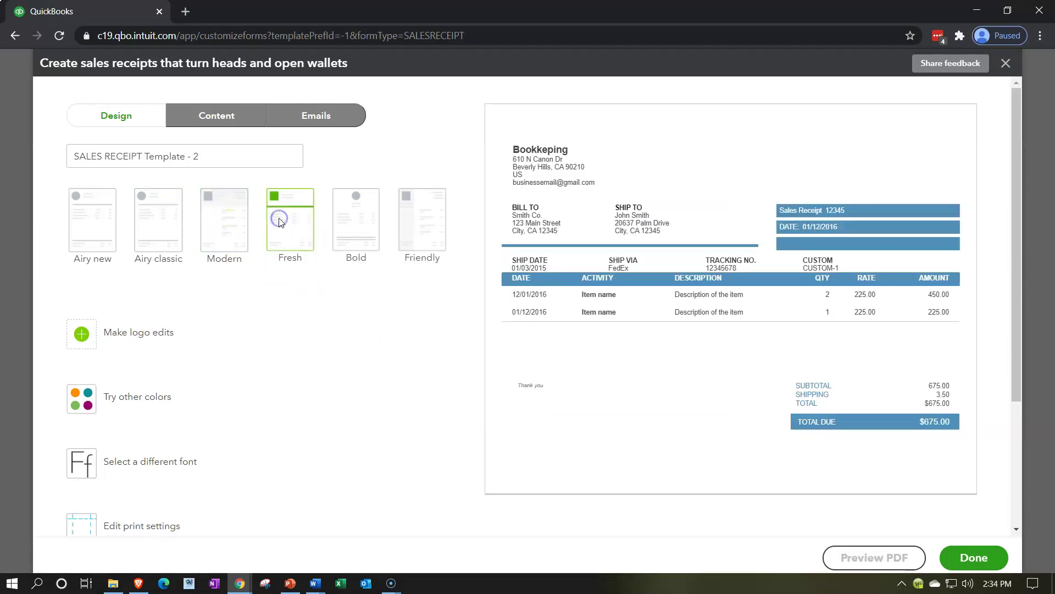
pyautogui.click(336, 227)
pyautogui.click(429, 229)
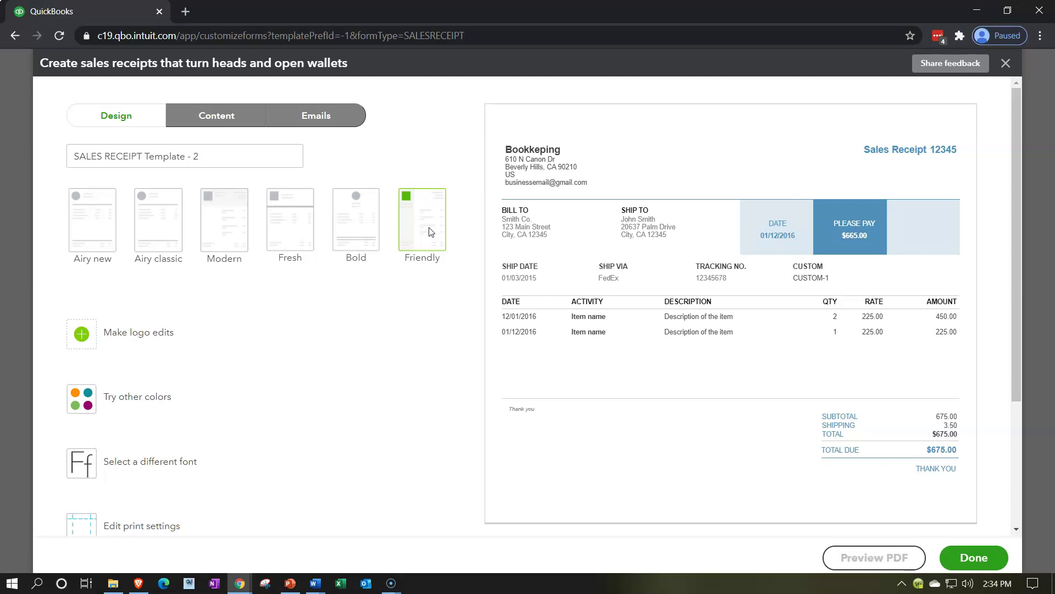
pyautogui.click(431, 297)
# Step: Try dark teal and orange accent colours, then settle on light green
pyautogui.click(87, 398)
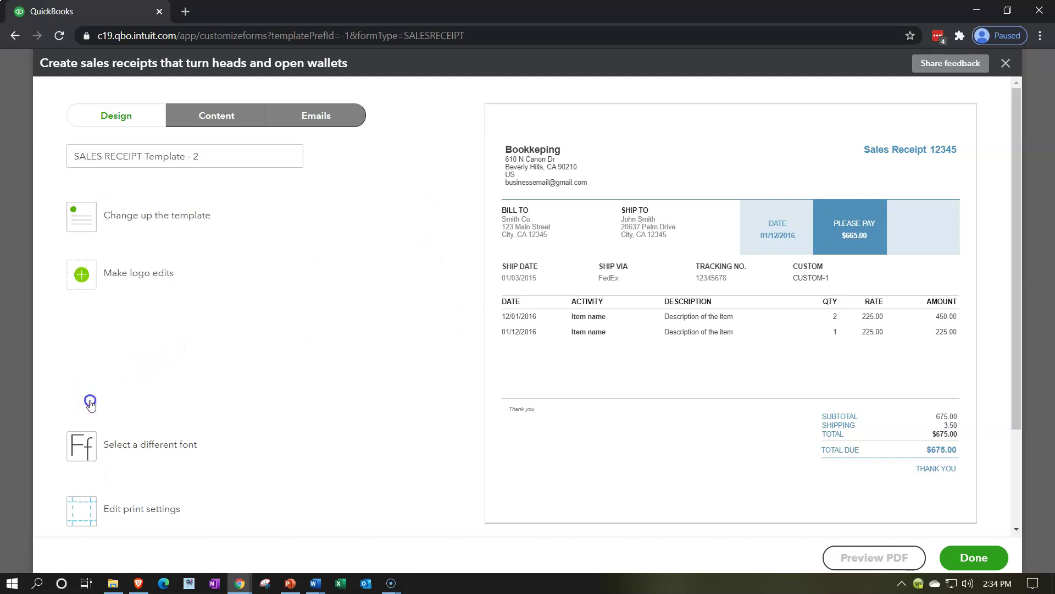
pyautogui.click(249, 343)
pyautogui.click(270, 343)
pyautogui.click(331, 326)
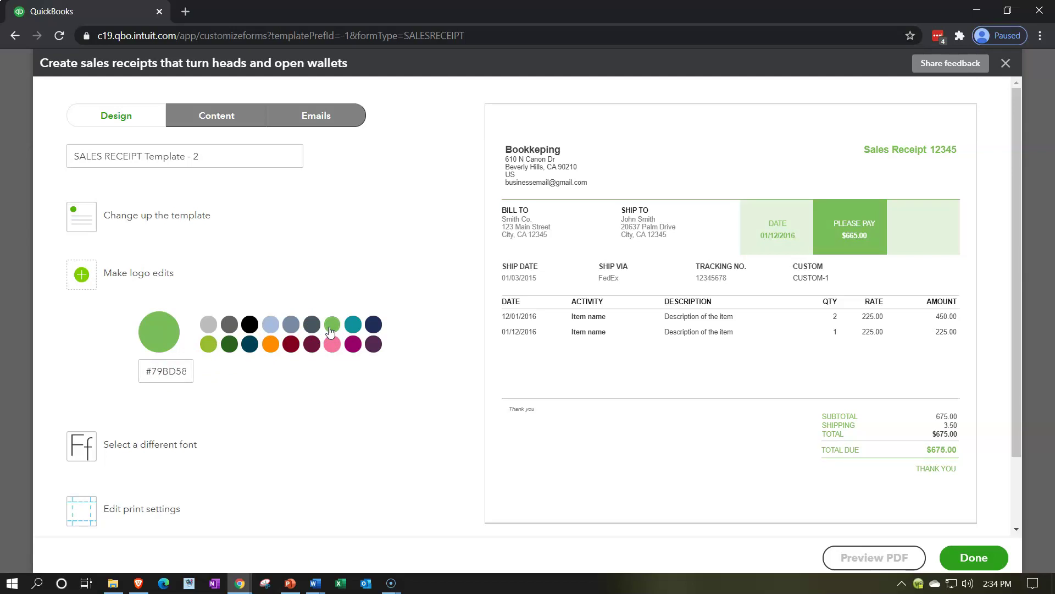
pyautogui.click(336, 423)
# Step: Add the existing yellow-and-black logo to the template
pyautogui.click(82, 276)
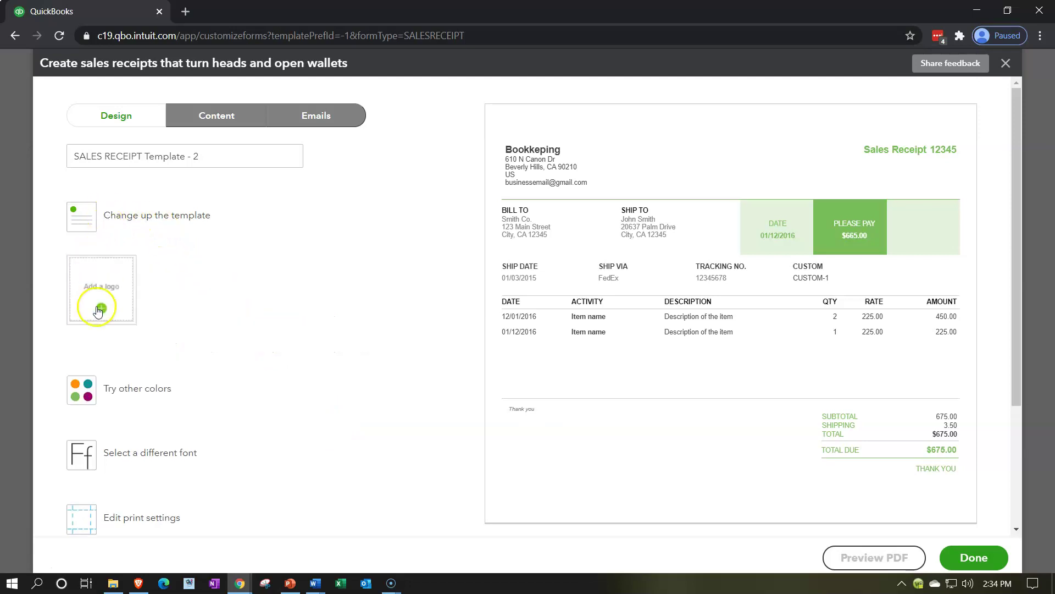
pyautogui.click(100, 308)
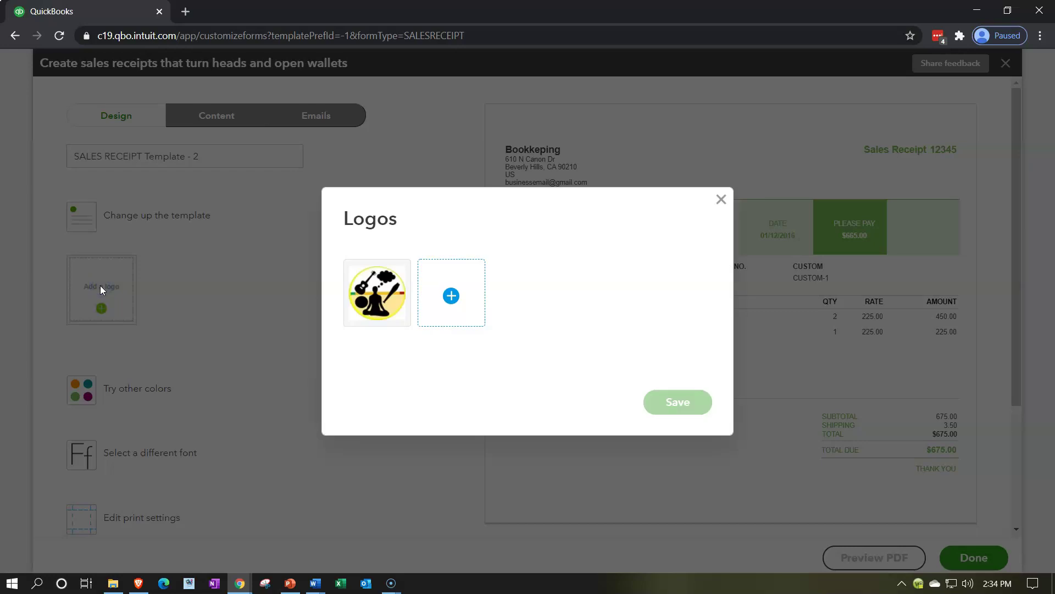
pyautogui.click(370, 304)
pyautogui.click(380, 292)
pyautogui.click(665, 405)
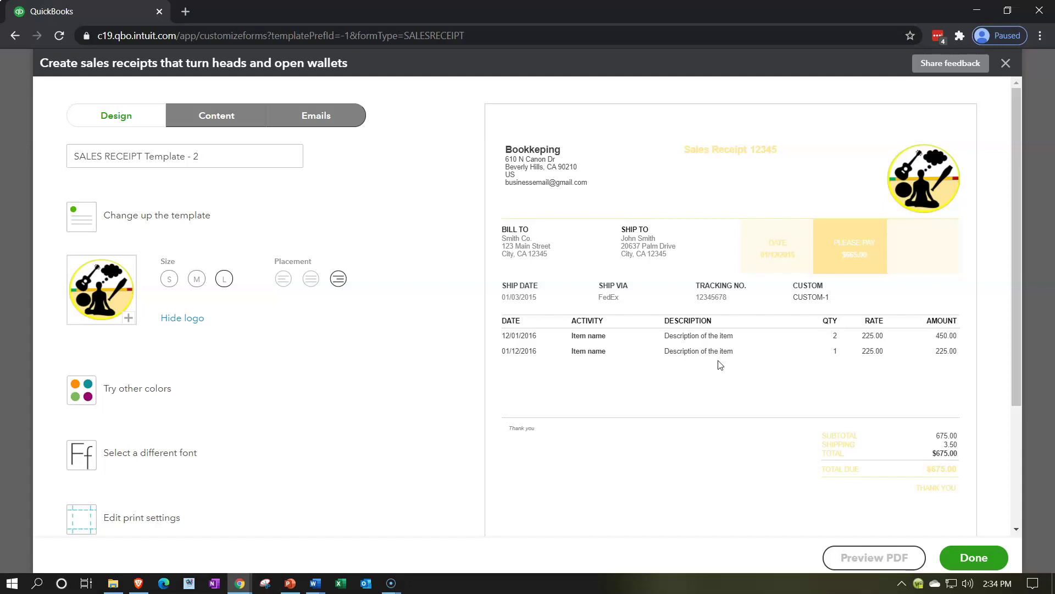
pyautogui.scroll(-1, 273, 381)
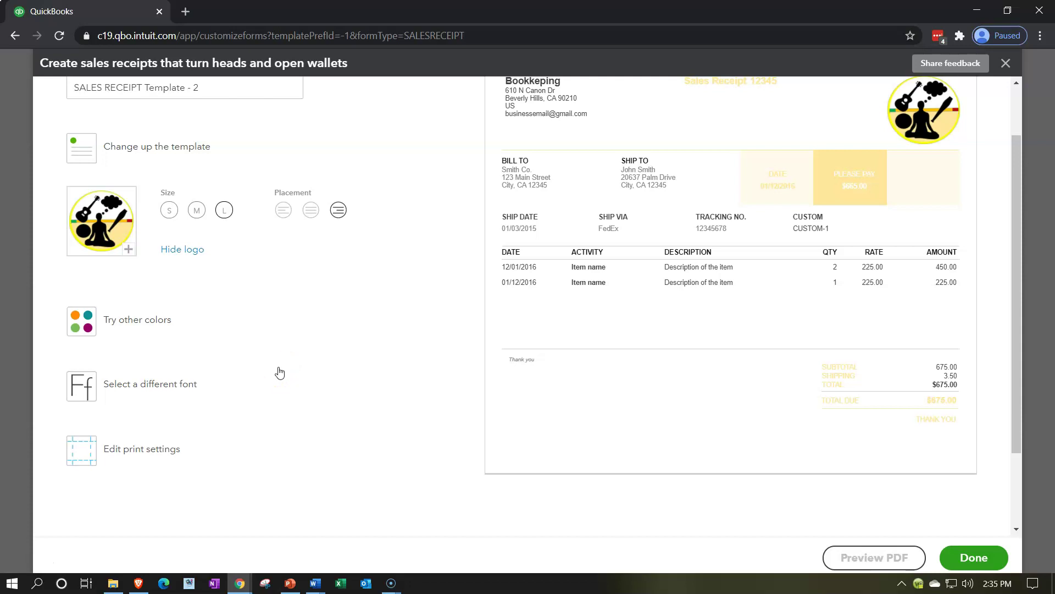
# Step: Set the template font to Helvetica at 12pt
pyautogui.click(147, 384)
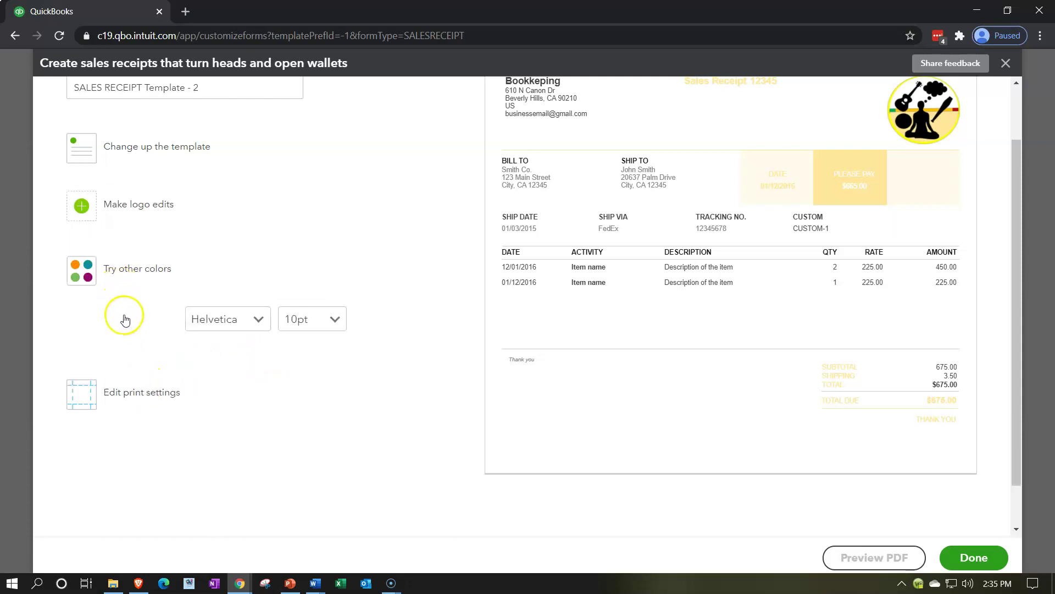
pyautogui.scroll(2, 126, 331)
pyautogui.click(126, 336)
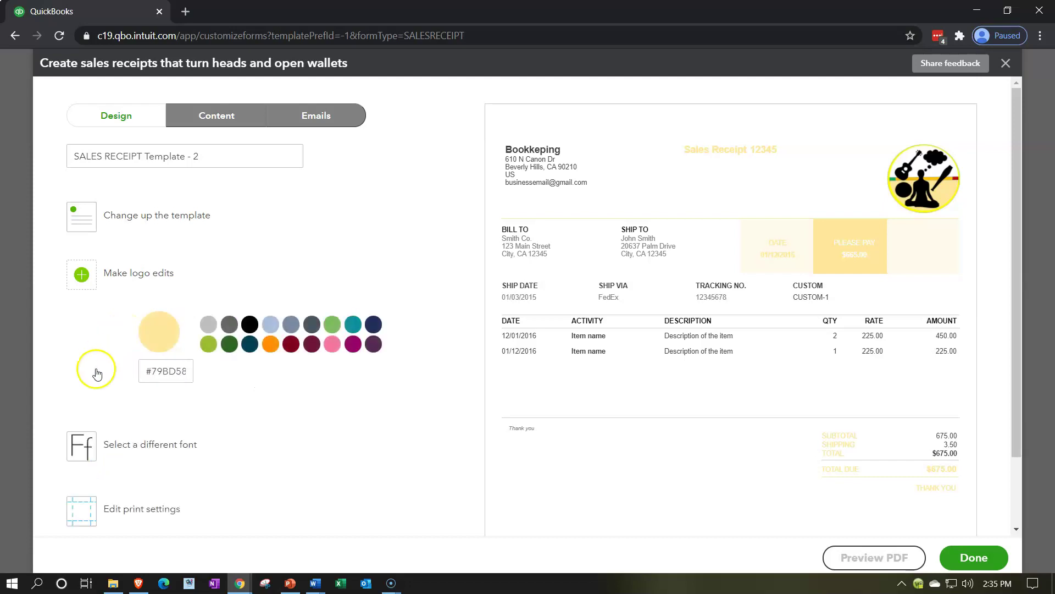
pyautogui.click(78, 445)
pyautogui.click(237, 393)
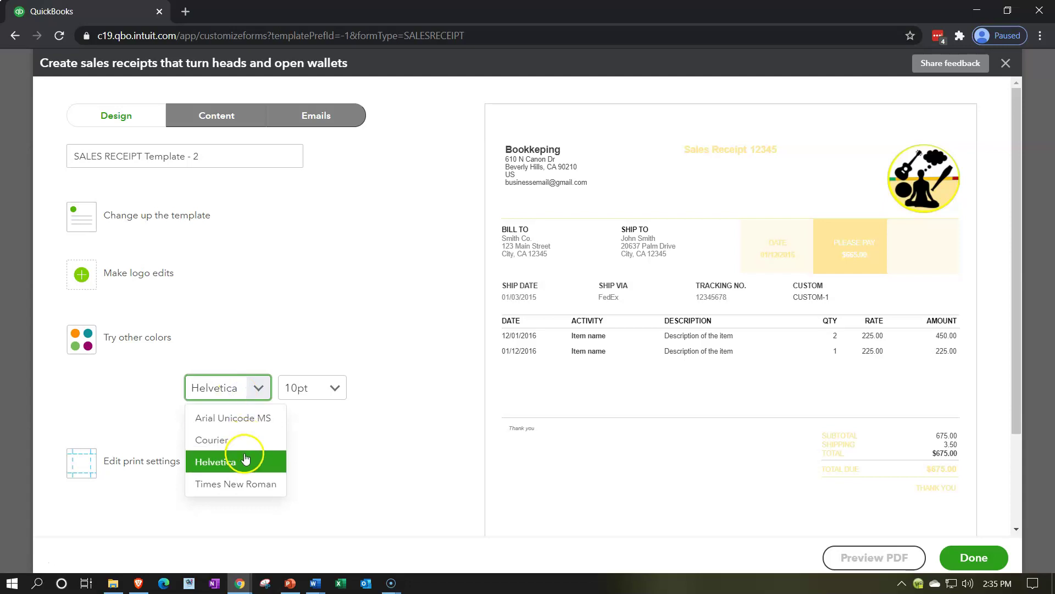
pyautogui.click(245, 465)
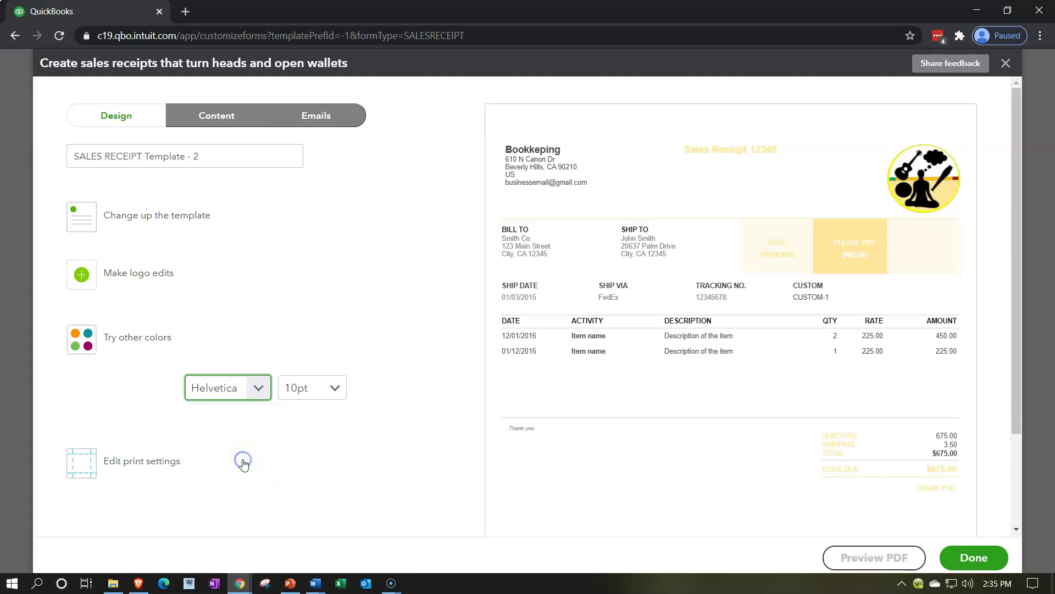
pyautogui.click(334, 388)
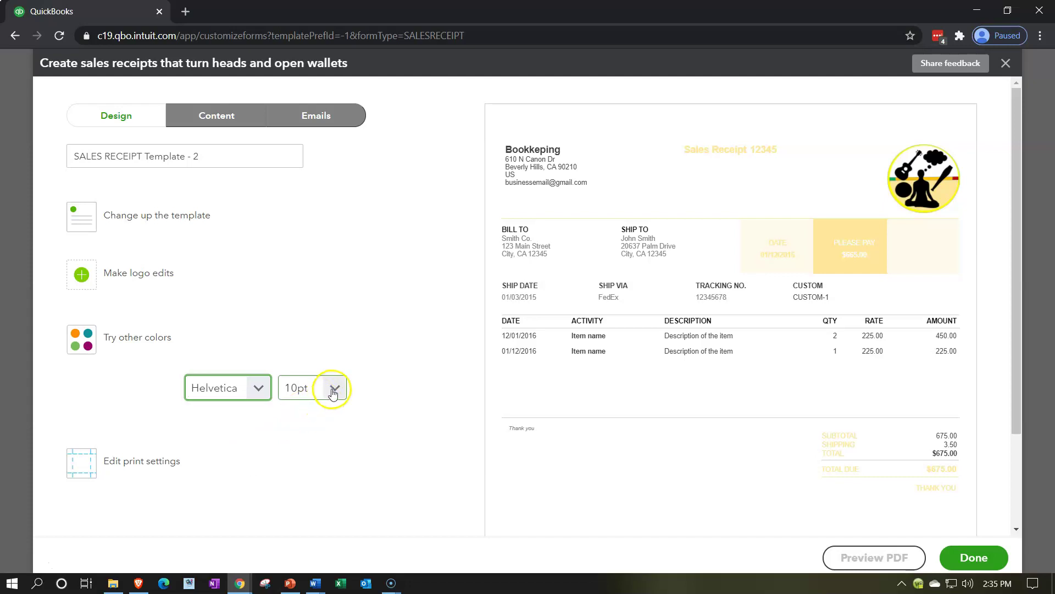
pyautogui.click(306, 461)
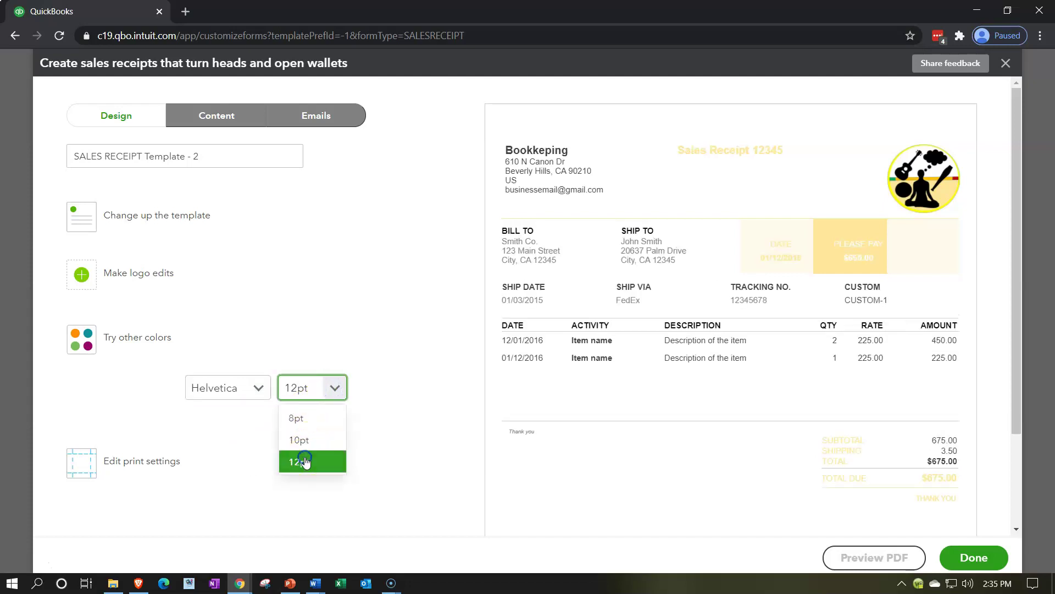
# Step: Review the print settings: 0.5" top/bottom and 0.25" side margins
pyautogui.click(306, 461)
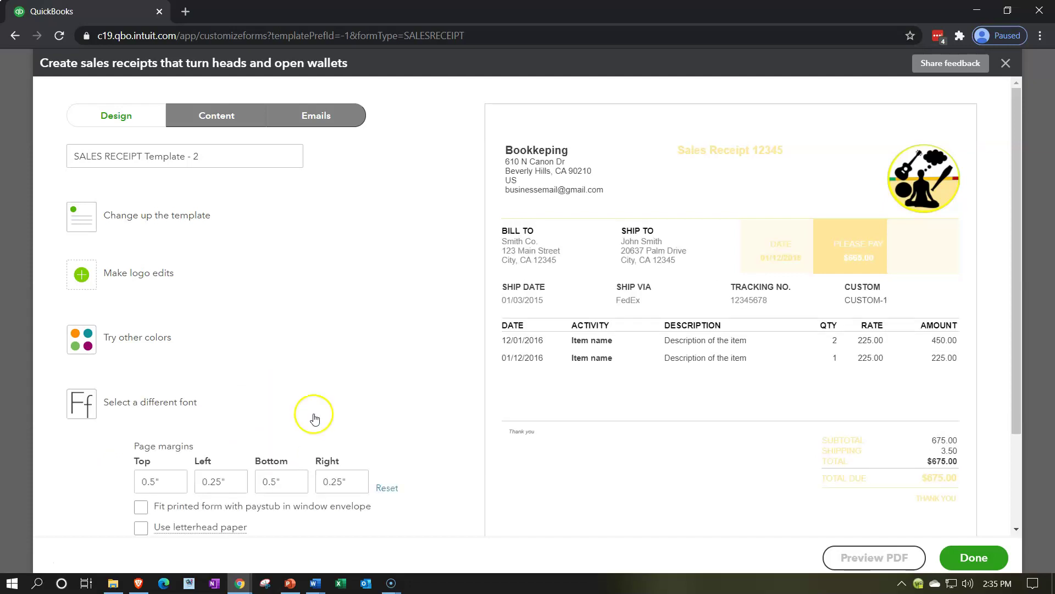
pyautogui.scroll(-3, 137, 412)
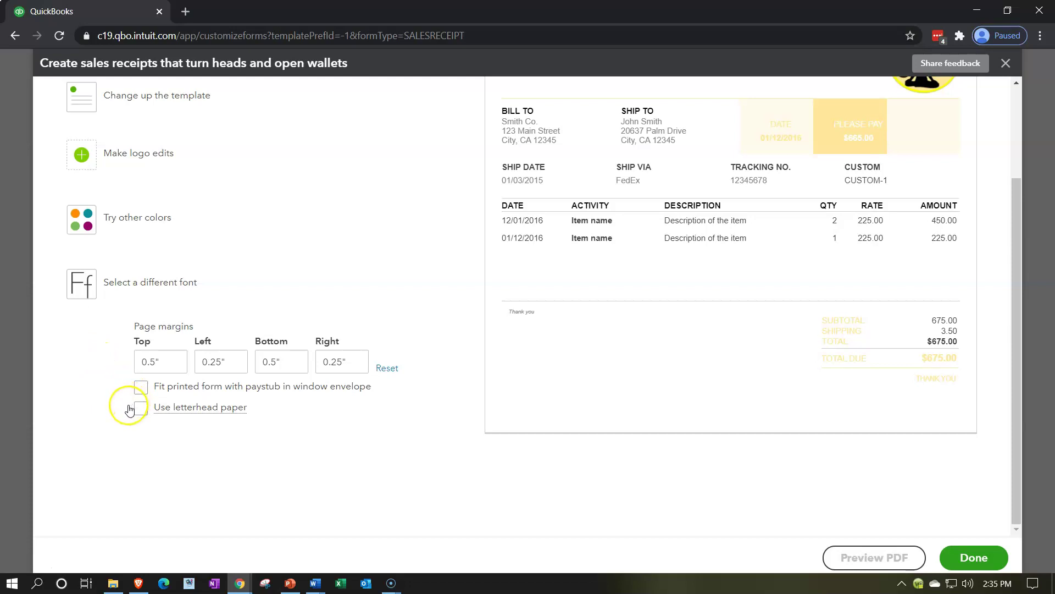
pyautogui.scroll(3, 134, 407)
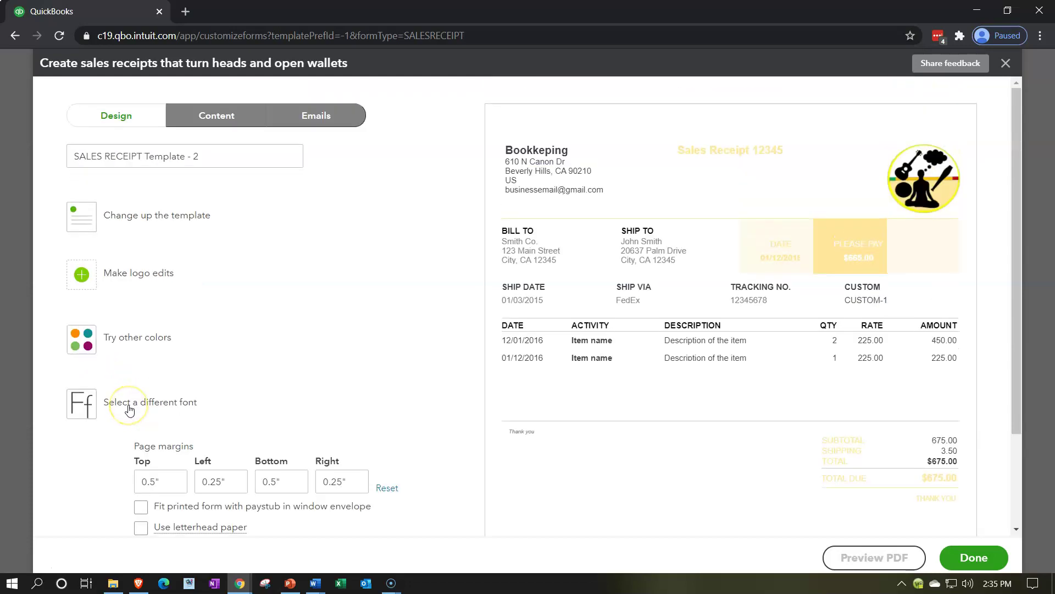
# Step: On the Content tab, show the business phone number in the receipt header
pyautogui.click(206, 117)
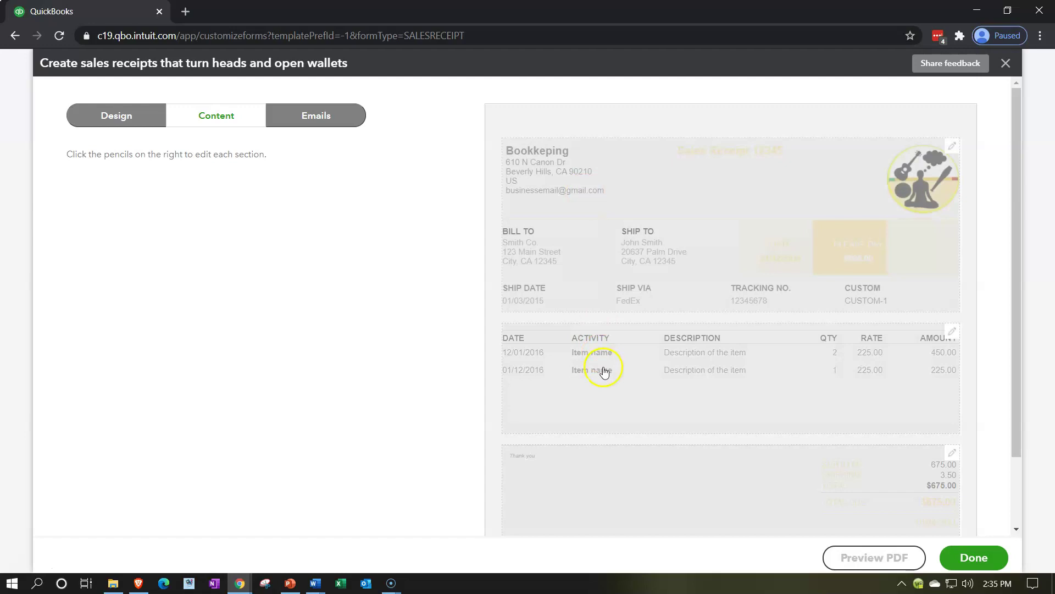
pyautogui.click(855, 171)
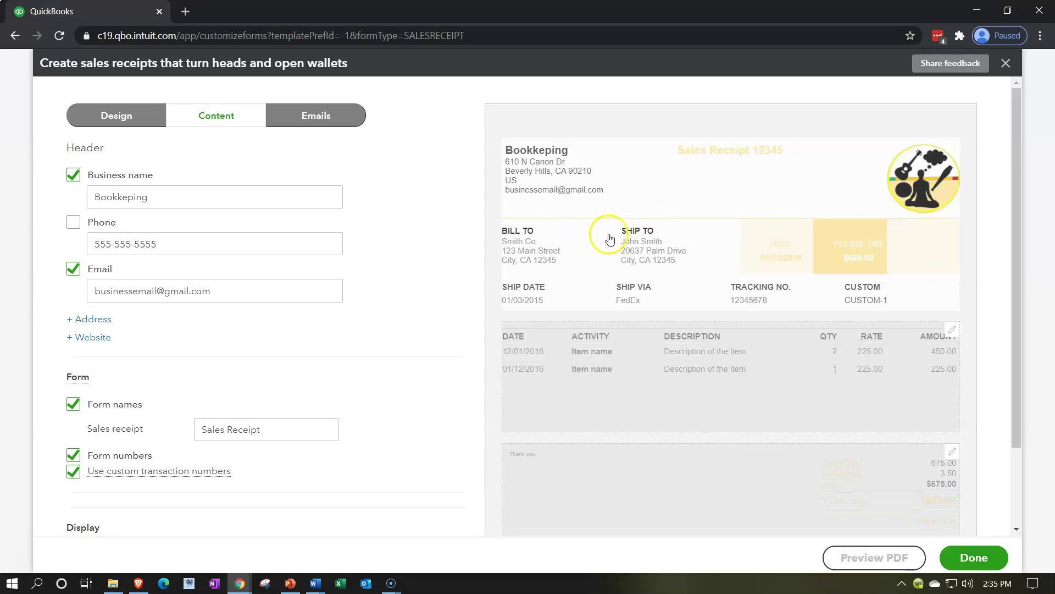
pyautogui.click(253, 203)
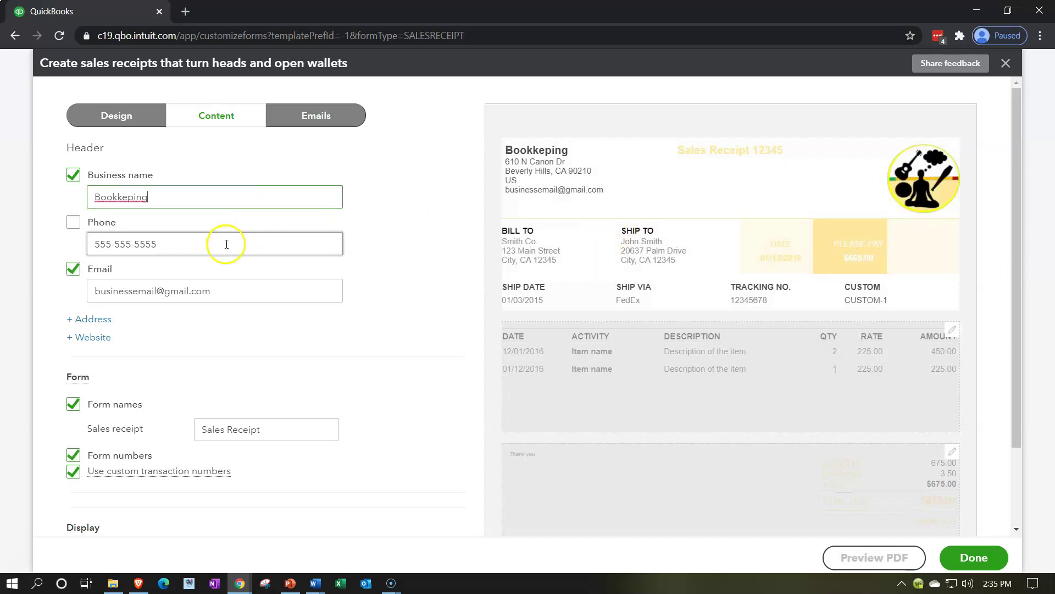
pyautogui.click(74, 222)
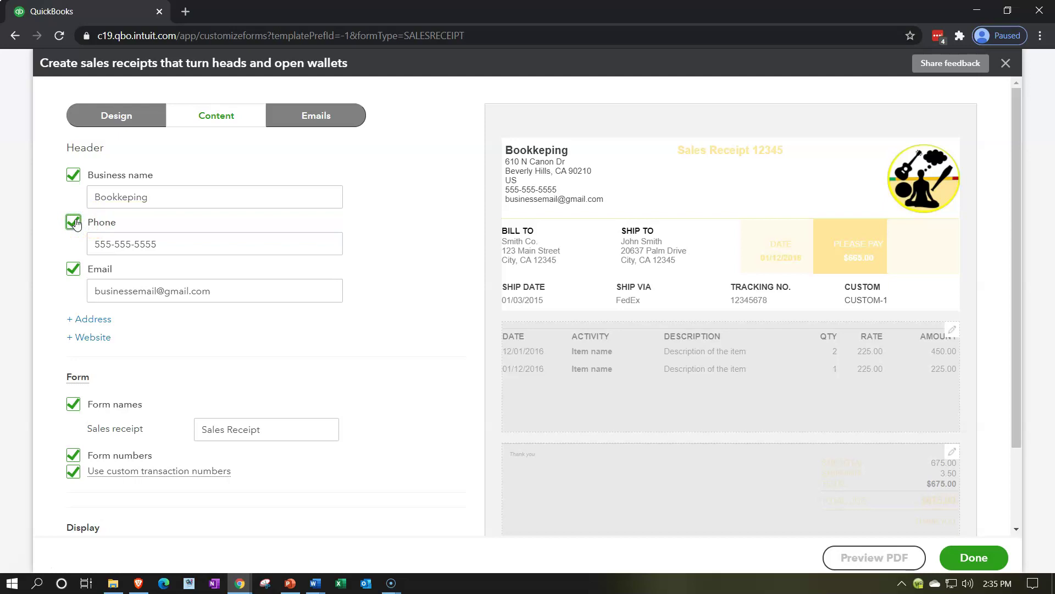
pyautogui.click(72, 271)
pyautogui.click(80, 236)
pyautogui.click(85, 262)
# Step: Add the business address to the header, leaving the Website field empty
pyautogui.click(74, 319)
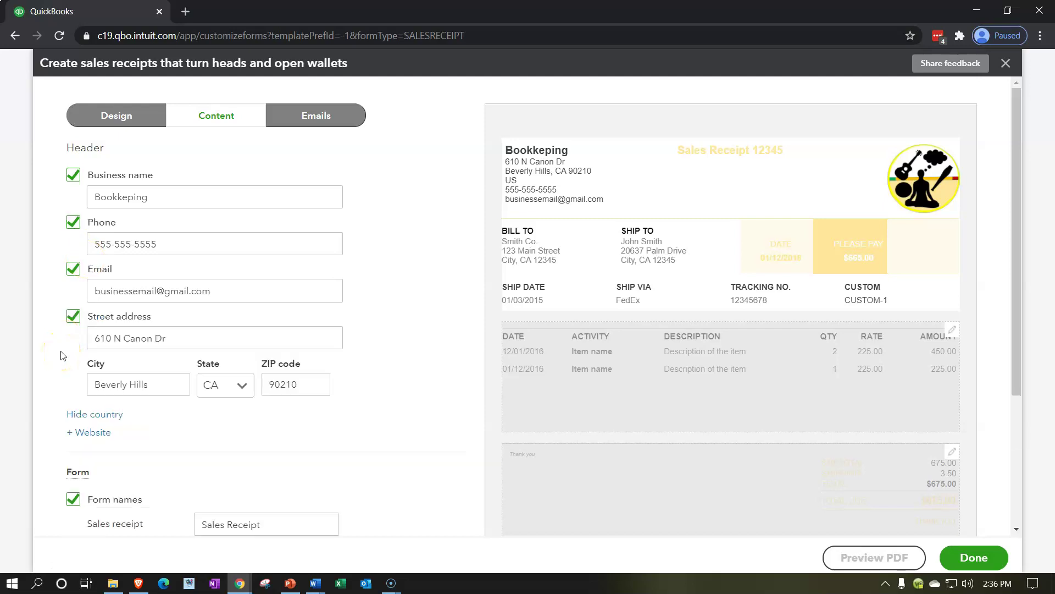
pyautogui.click(76, 349)
pyautogui.scroll(-1, 76, 350)
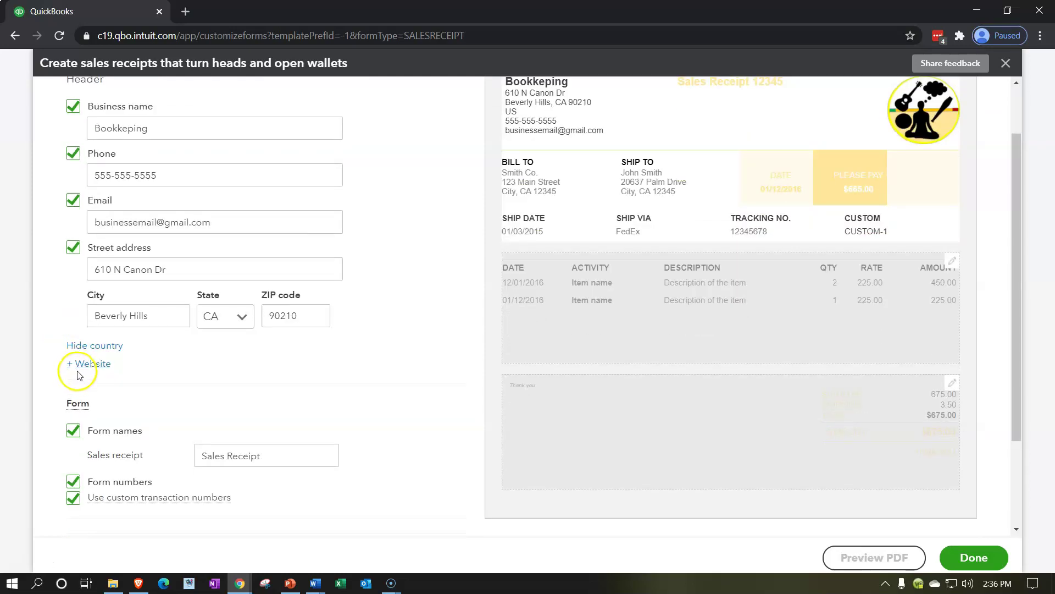
pyautogui.click(77, 364)
pyautogui.click(17, 366)
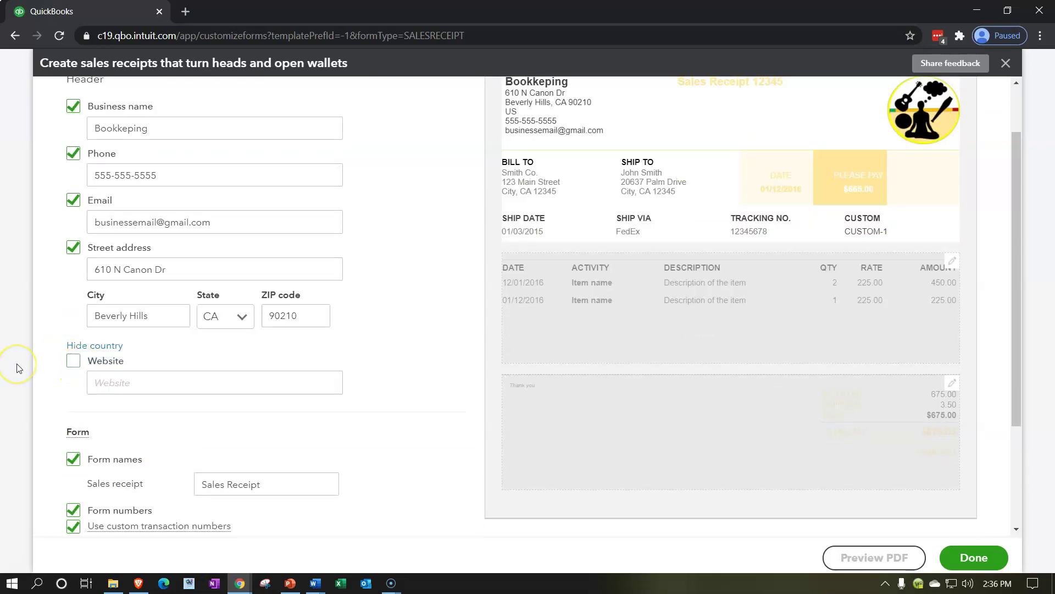
pyautogui.click(112, 382)
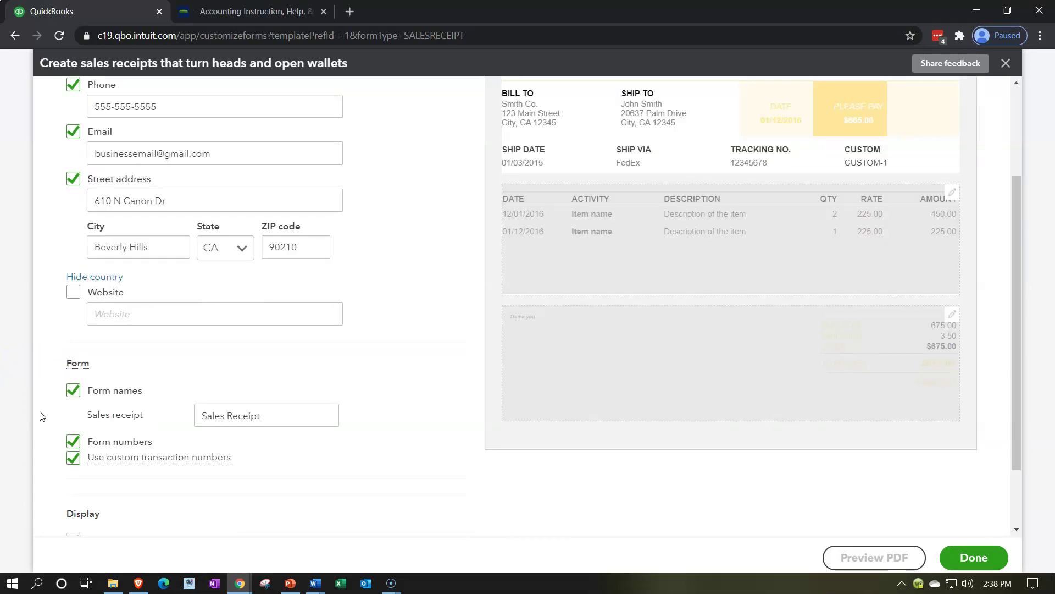
pyautogui.scroll(-1, 32, 330)
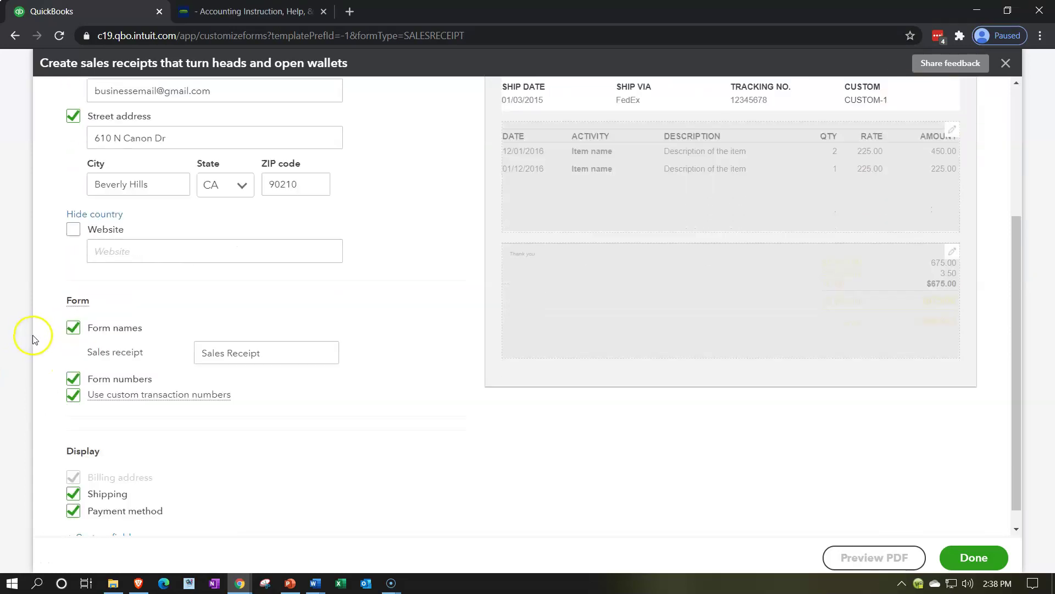
pyautogui.scroll(2, 66, 358)
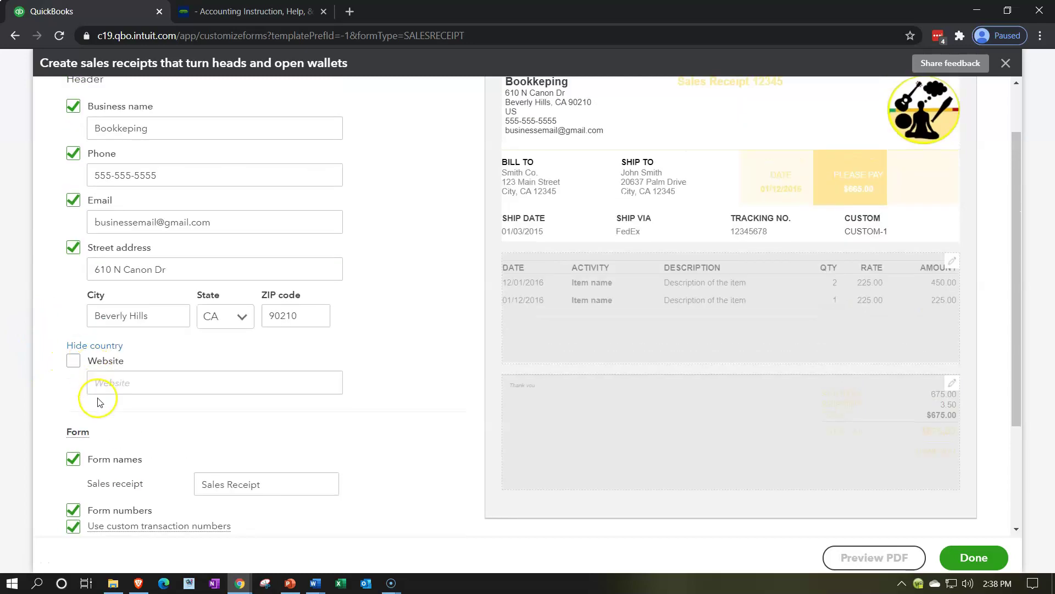
# Step: Toggle the form name off and on, keeping the Sales Receipt title shown
pyautogui.click(74, 461)
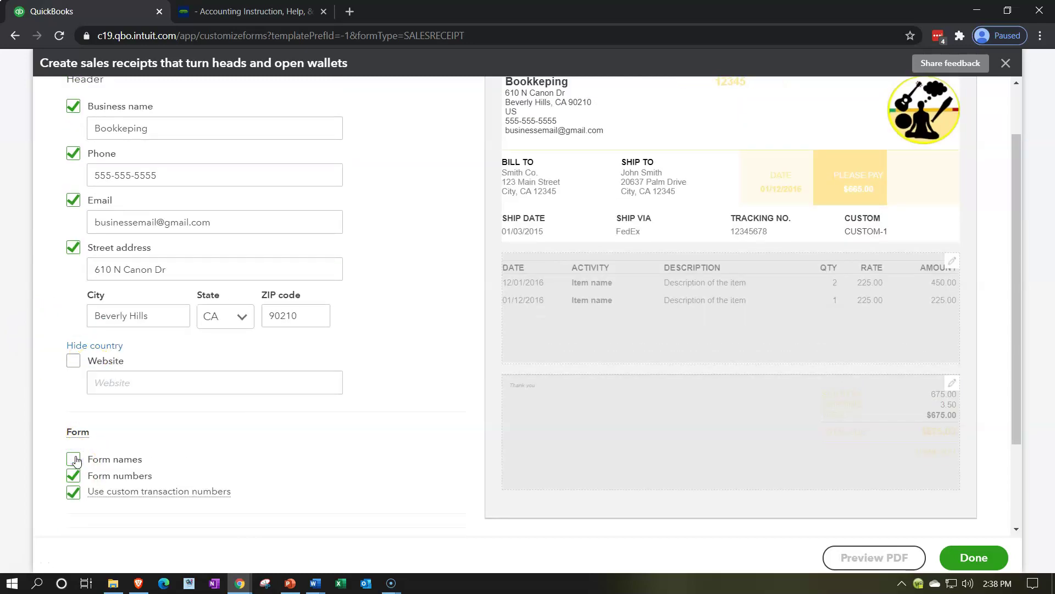
pyautogui.click(73, 460)
pyautogui.scroll(1, 226, 429)
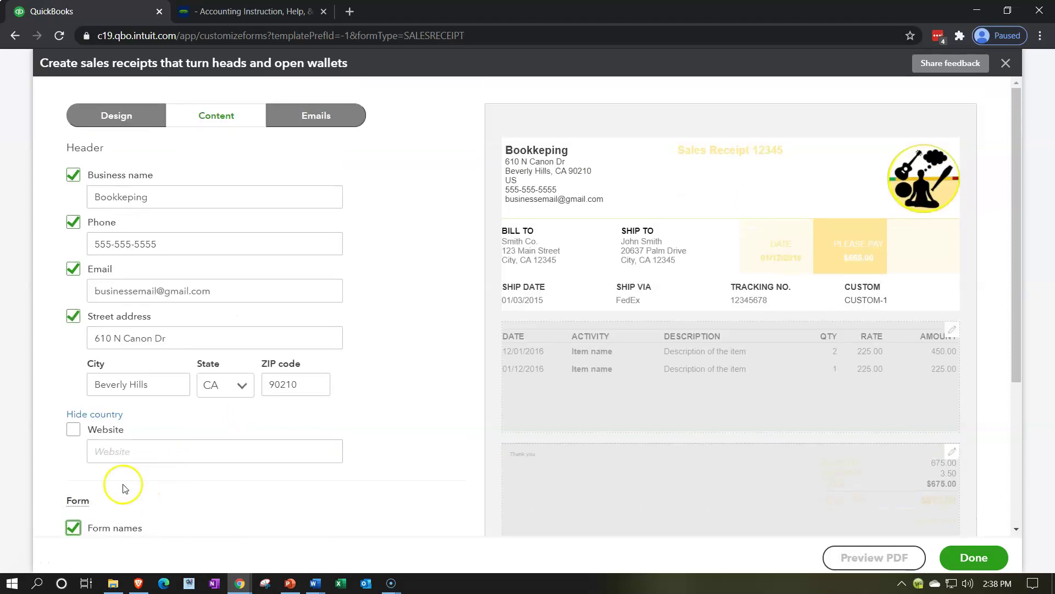
pyautogui.scroll(-1, 83, 483)
pyautogui.click(73, 459)
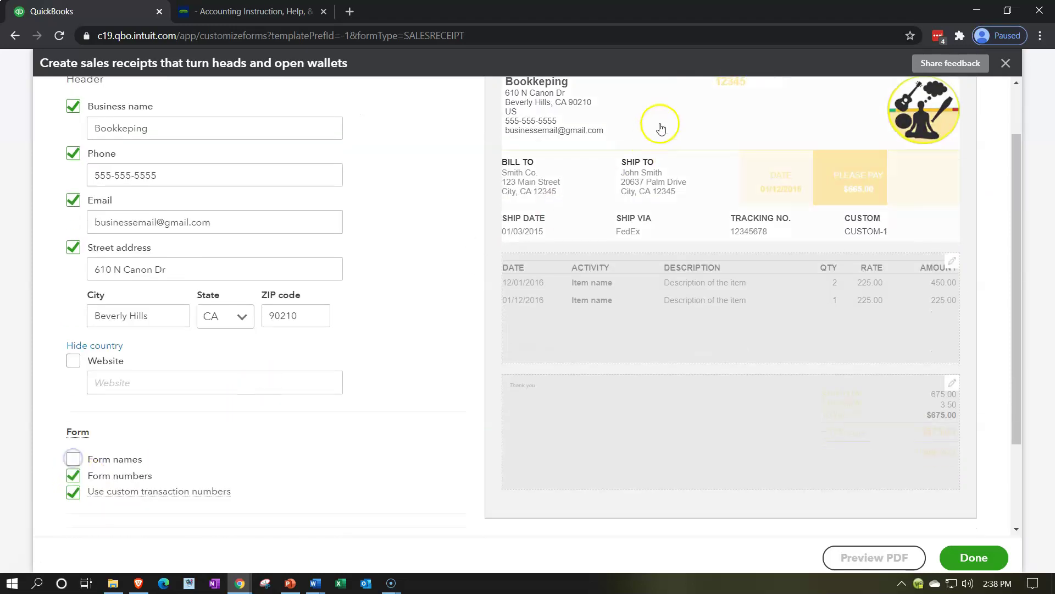
pyautogui.scroll(1, 337, 356)
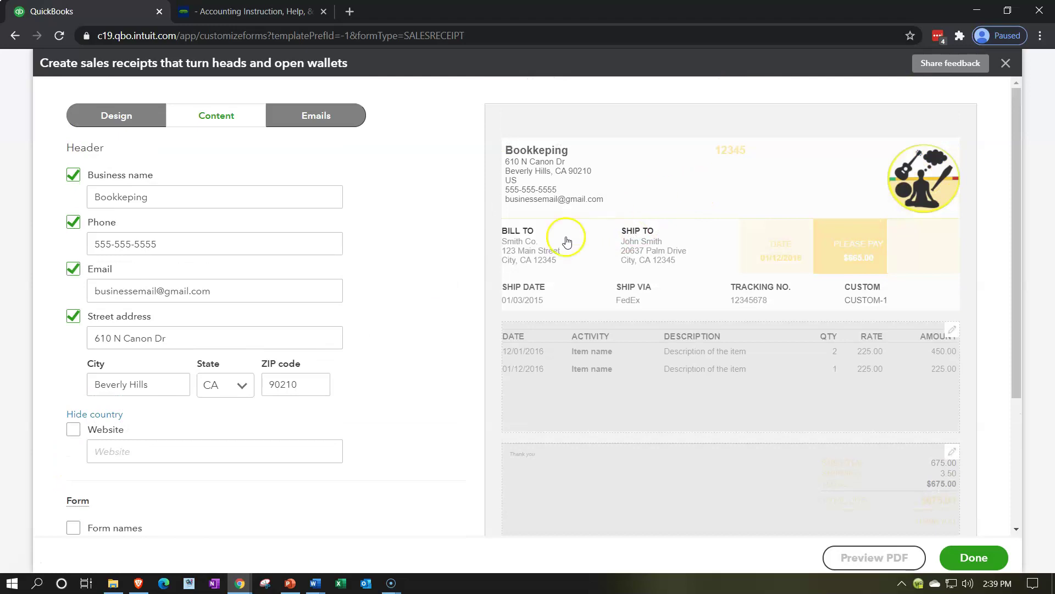
pyautogui.click(74, 527)
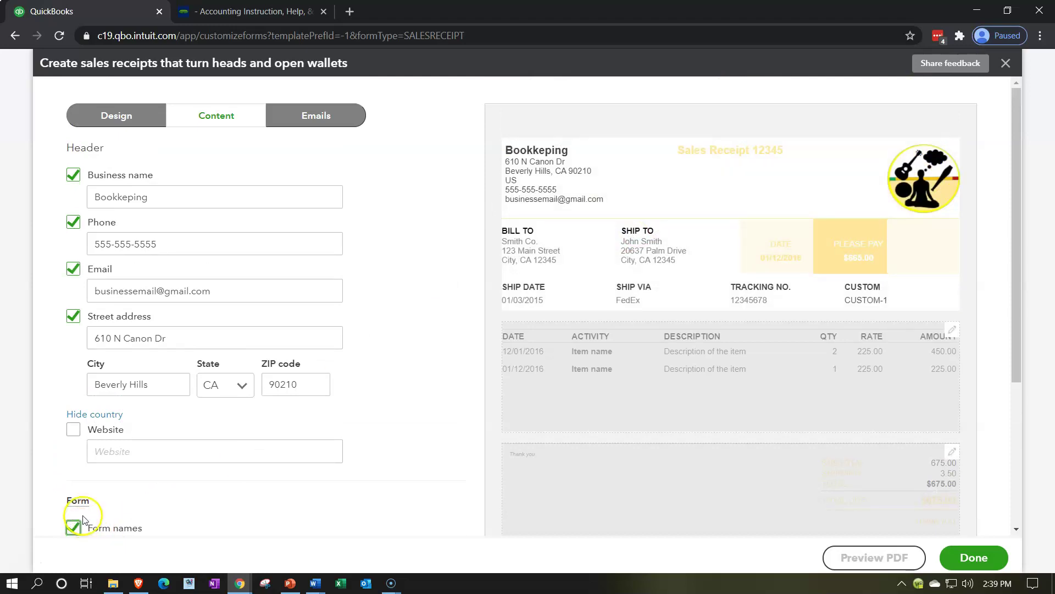
pyautogui.scroll(-1, 149, 481)
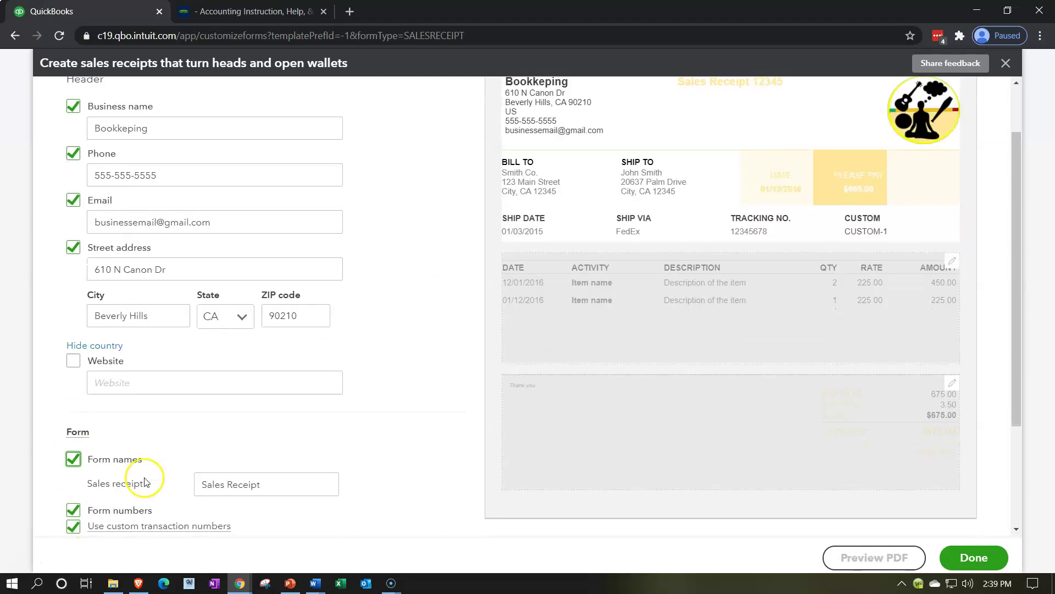
# Step: Rename the sales receipt form title to 'Donations'
pyautogui.click(273, 483)
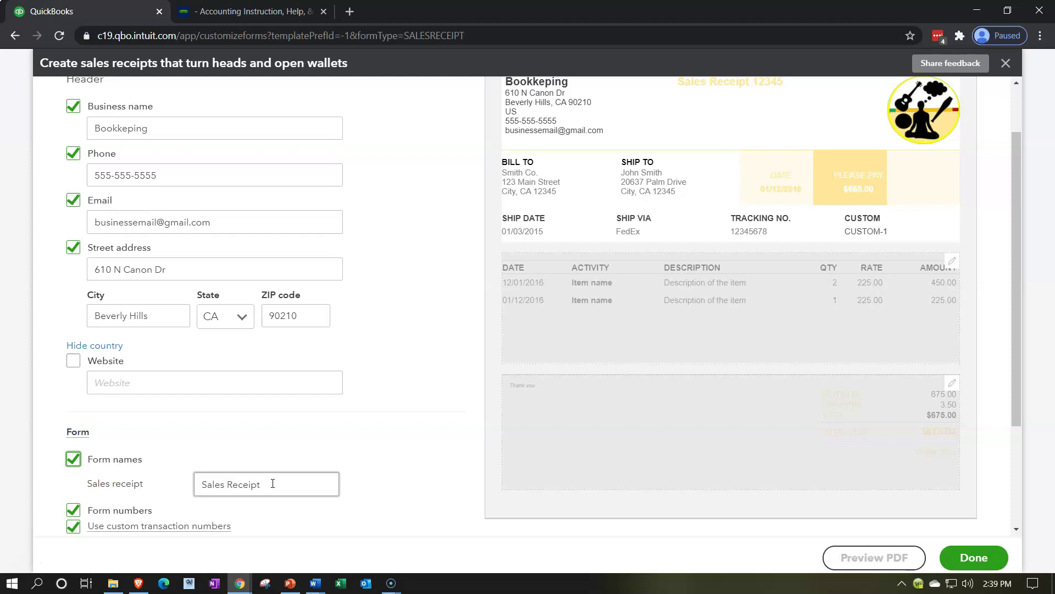
pyautogui.tripleClick(269, 483)
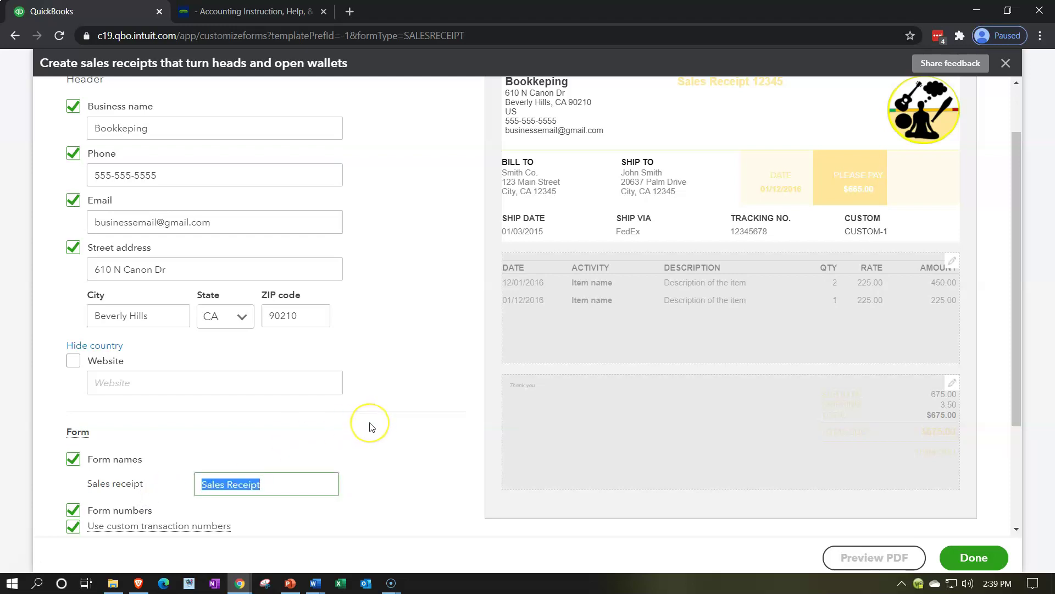
pyautogui.write('Donations')
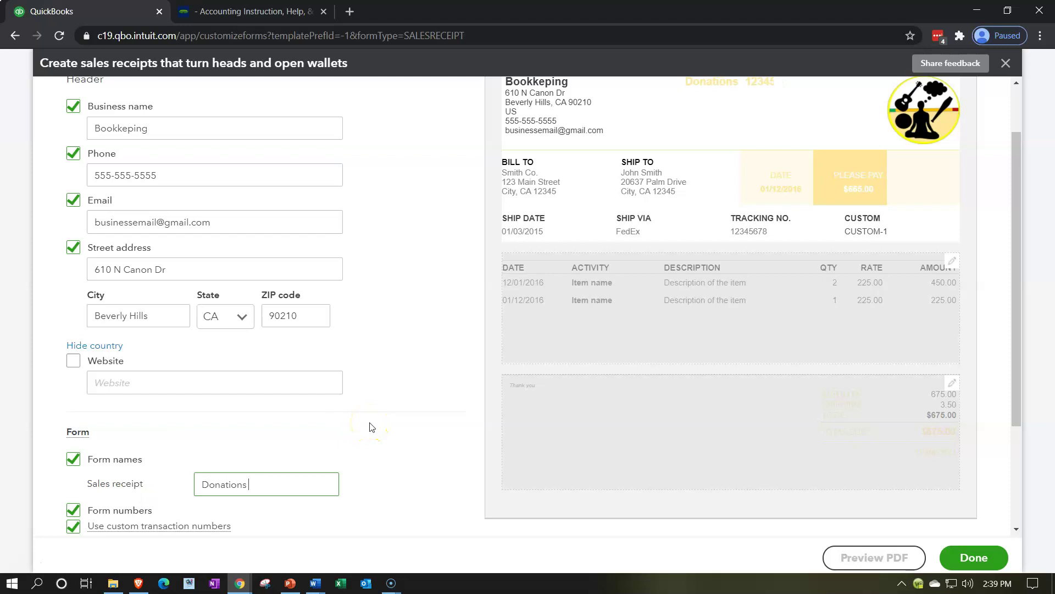
pyautogui.scroll(1, 400, 415)
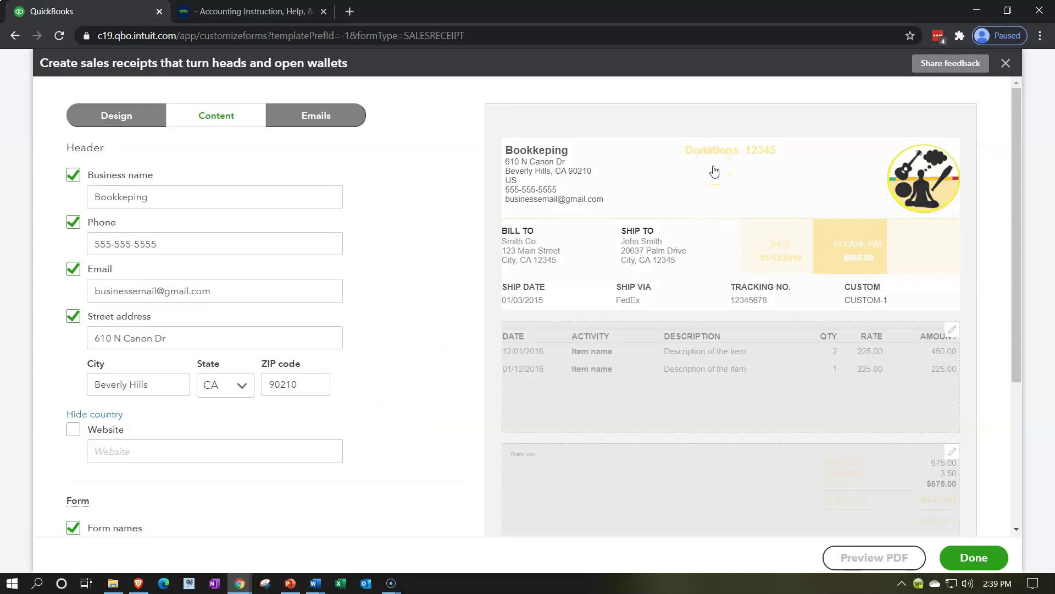
pyautogui.scroll(-2, 426, 343)
pyautogui.click(254, 420)
# Step: Hide the form number and turn off custom transaction numbers
pyautogui.click(69, 442)
pyautogui.scroll(2, 723, 259)
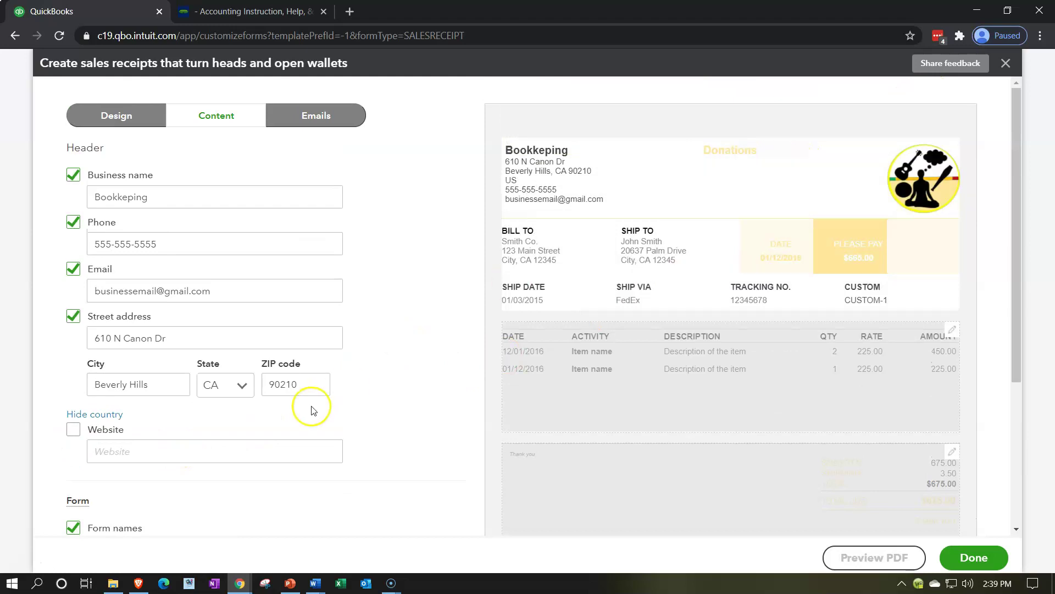
pyautogui.scroll(-3, 311, 407)
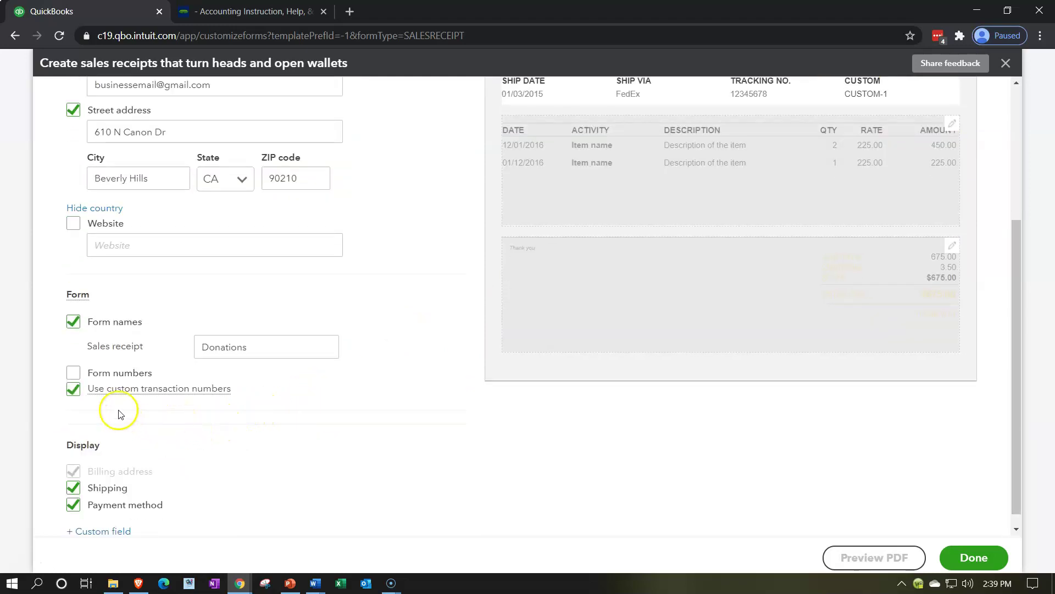
pyautogui.click(73, 389)
pyautogui.scroll(2, 291, 420)
pyautogui.scroll(1, 291, 419)
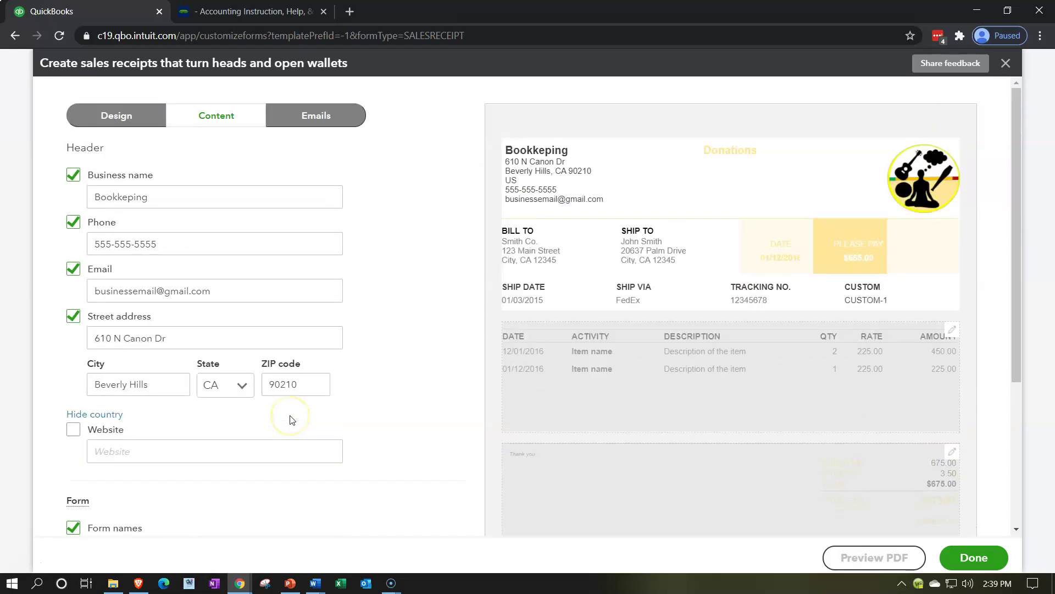
pyautogui.scroll(-3, 291, 417)
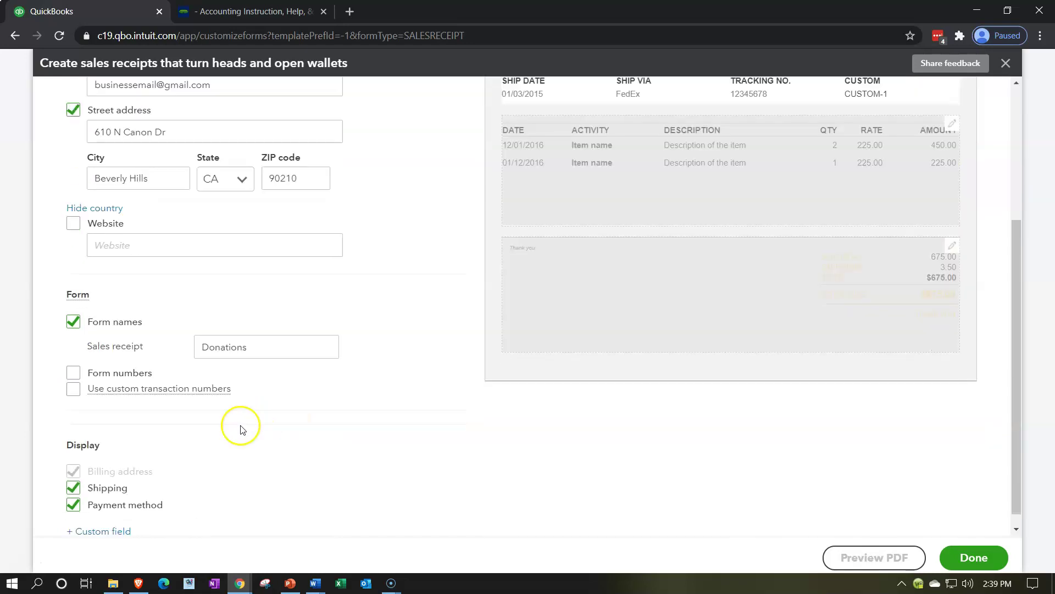
# Step: Re-enable custom transaction numbers; toggle shipping and payment method off and back on
pyautogui.click(93, 389)
pyautogui.click(74, 488)
pyautogui.click(74, 487)
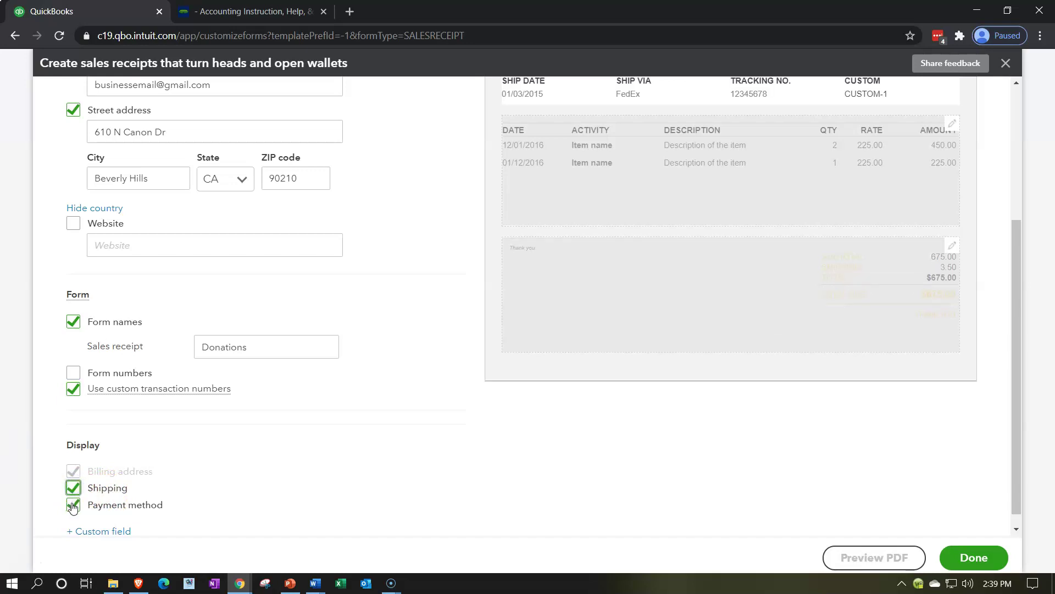
pyautogui.click(74, 505)
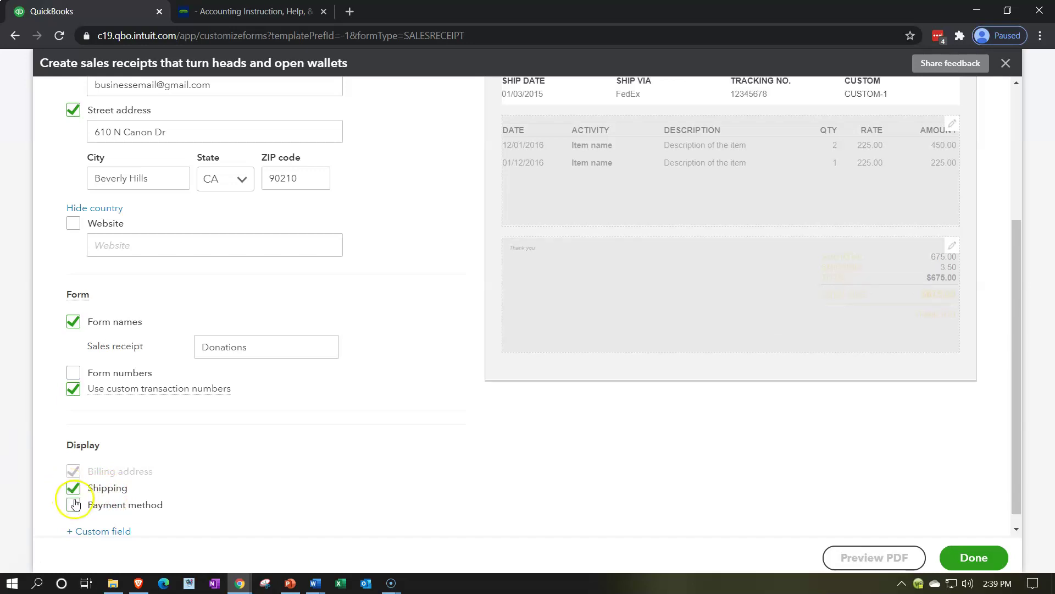
pyautogui.scroll(2, 58, 510)
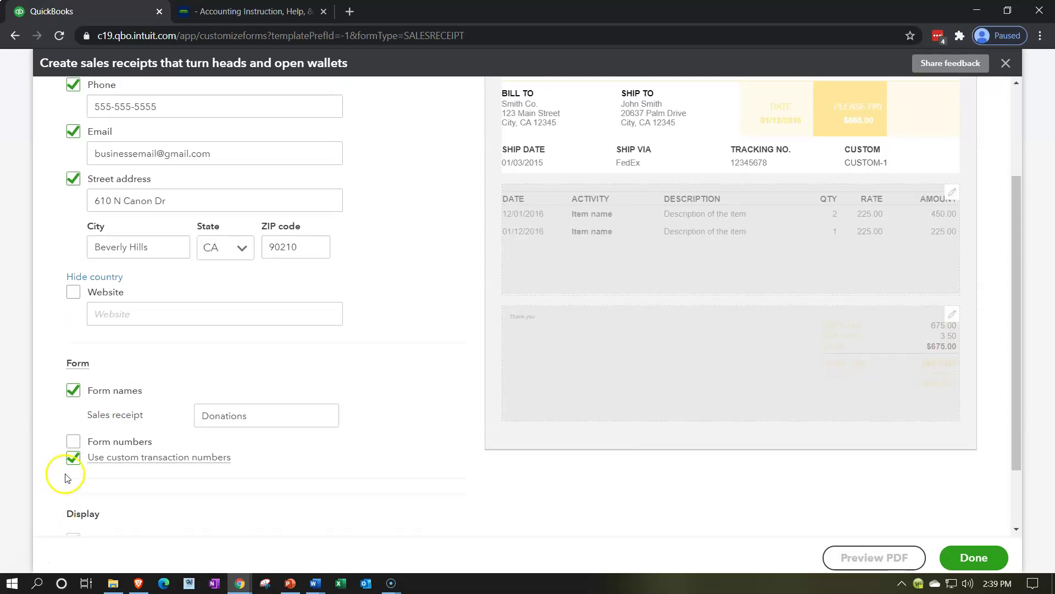
pyautogui.scroll(-2, 63, 473)
pyautogui.click(68, 487)
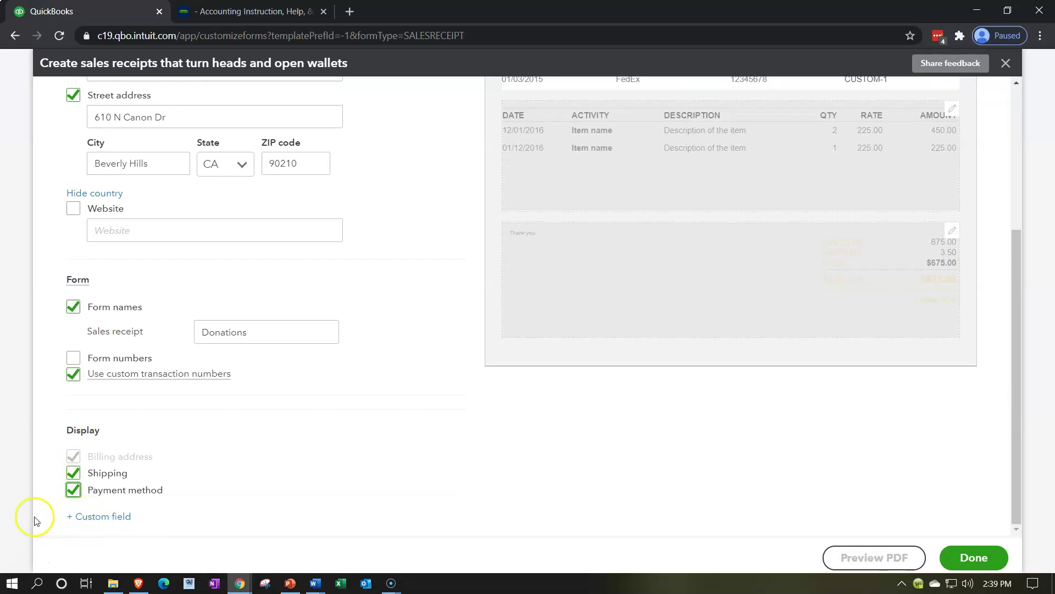
# Step: Add a custom field named Custom, shown as CUSTOM-1 on the preview
pyautogui.click(86, 516)
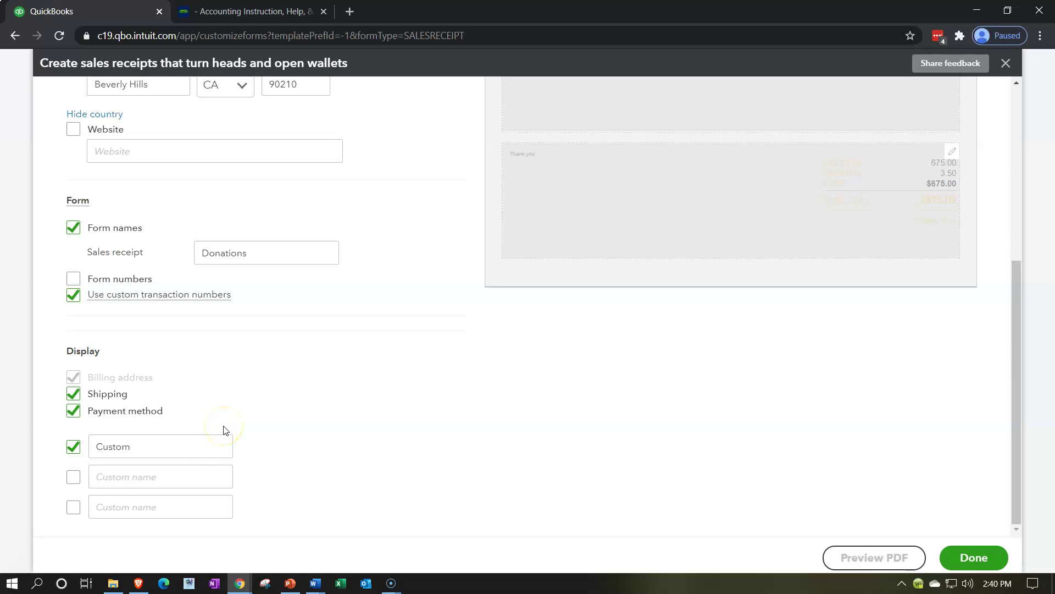
pyautogui.click(262, 421)
pyautogui.click(263, 406)
pyautogui.scroll(3, 380, 437)
pyautogui.scroll(-3, 384, 438)
pyautogui.scroll(5, 385, 438)
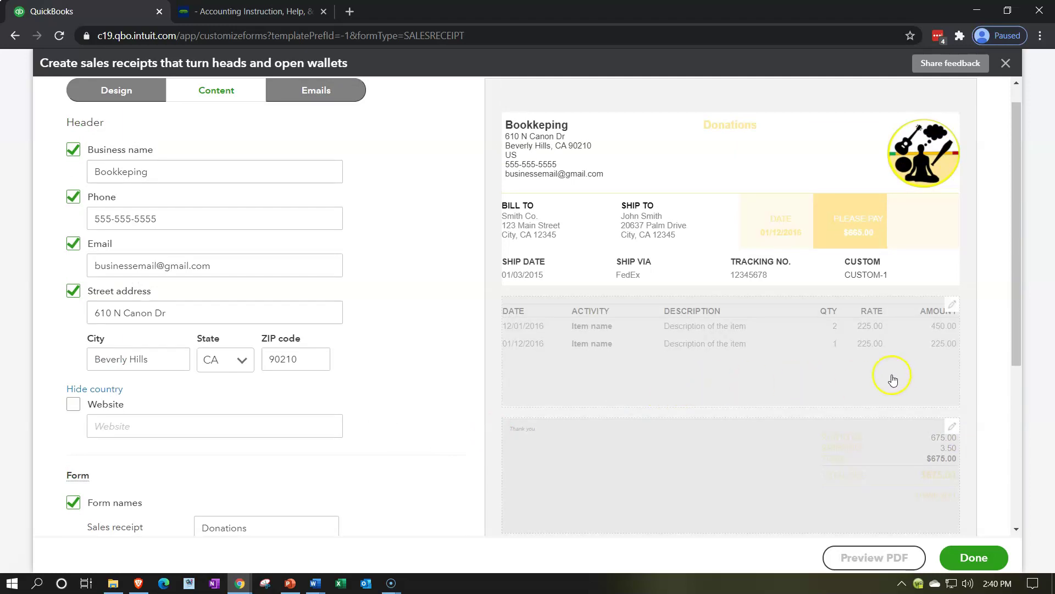
# Step: Try turning the Date and Activity columns and description merging on and off, restoring each
pyautogui.click(900, 377)
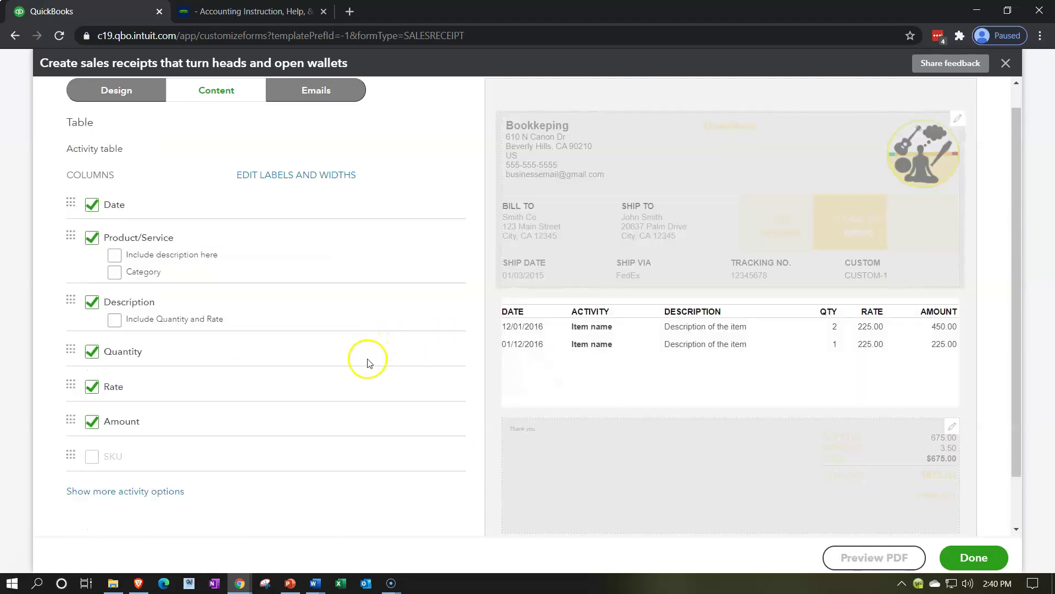
pyautogui.click(93, 205)
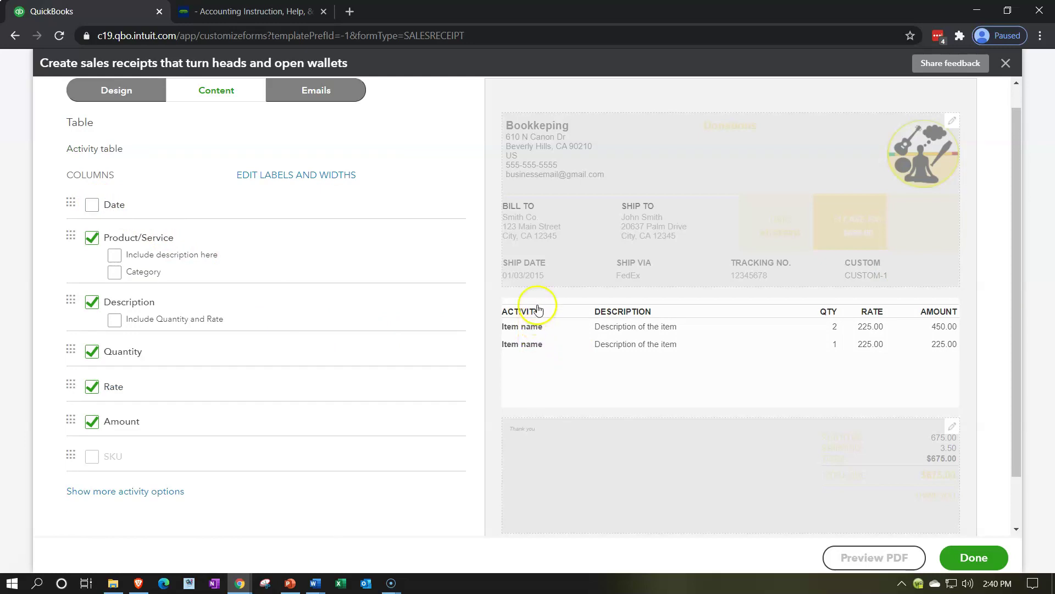
pyautogui.click(98, 207)
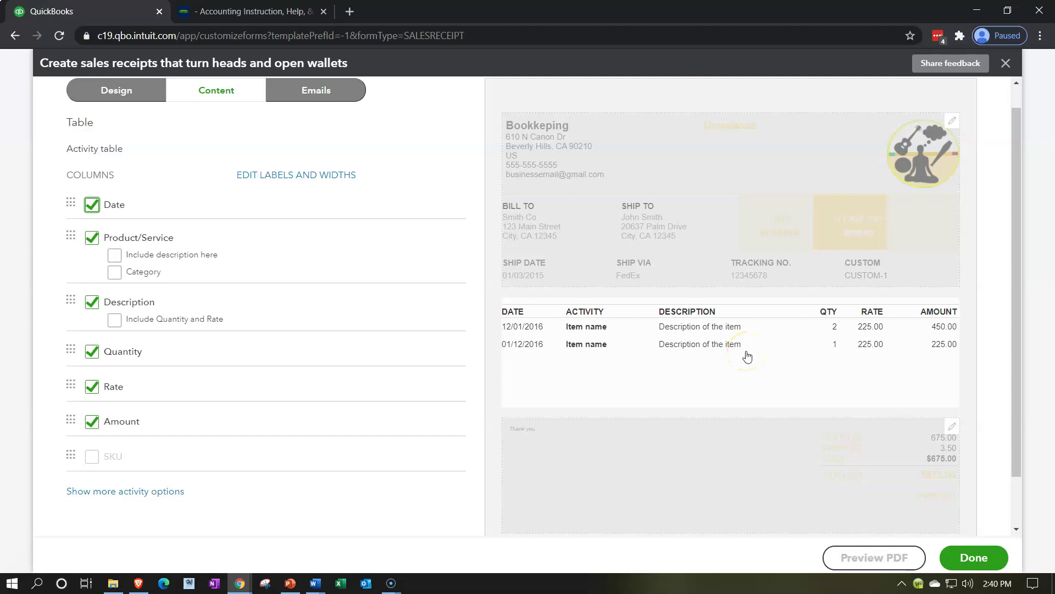
pyautogui.click(96, 243)
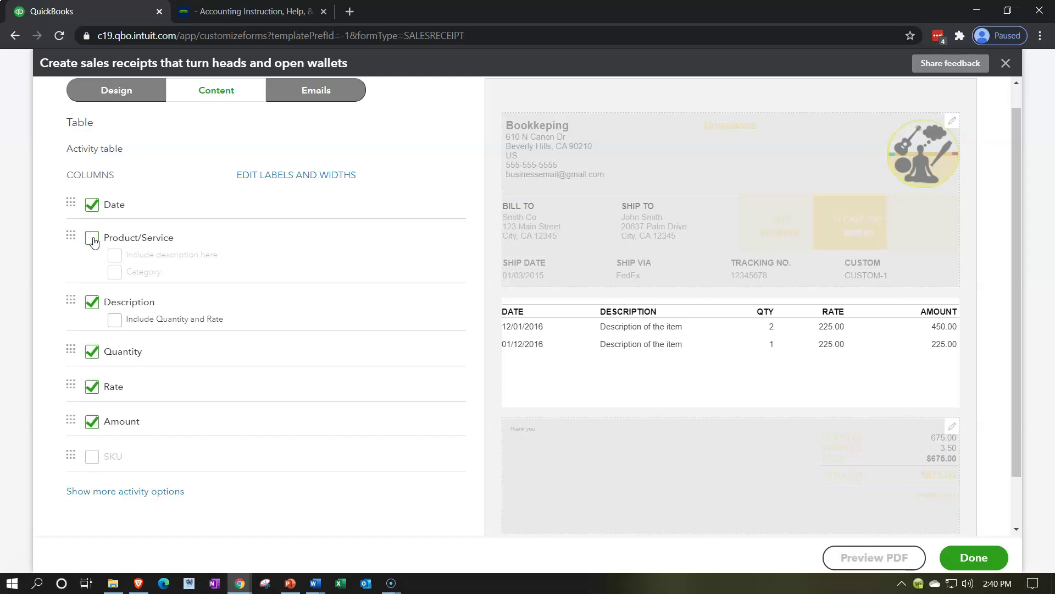
pyautogui.click(93, 238)
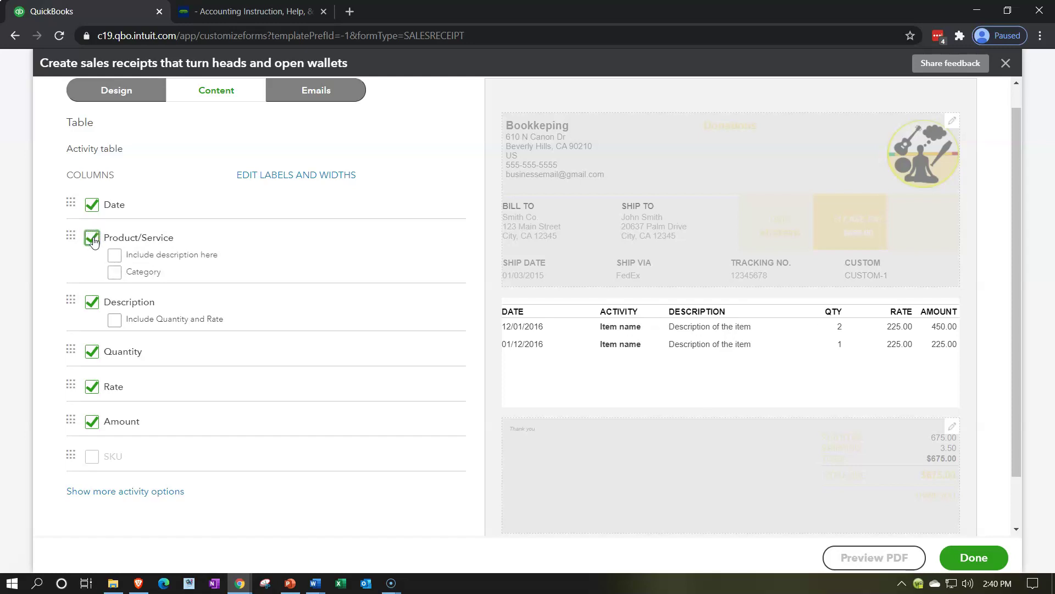
pyautogui.click(115, 255)
pyautogui.click(115, 273)
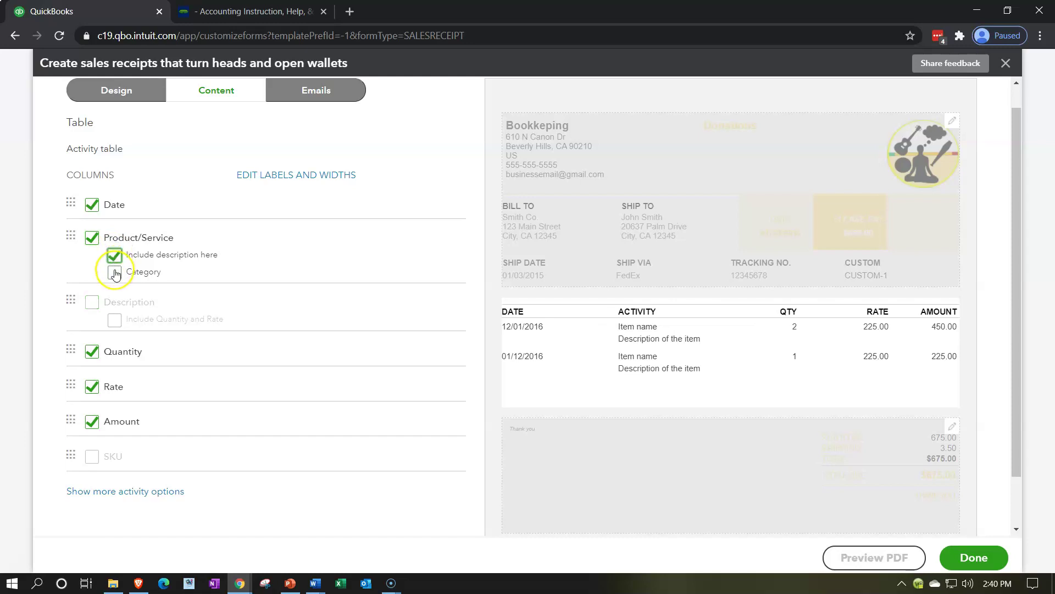
pyautogui.click(114, 255)
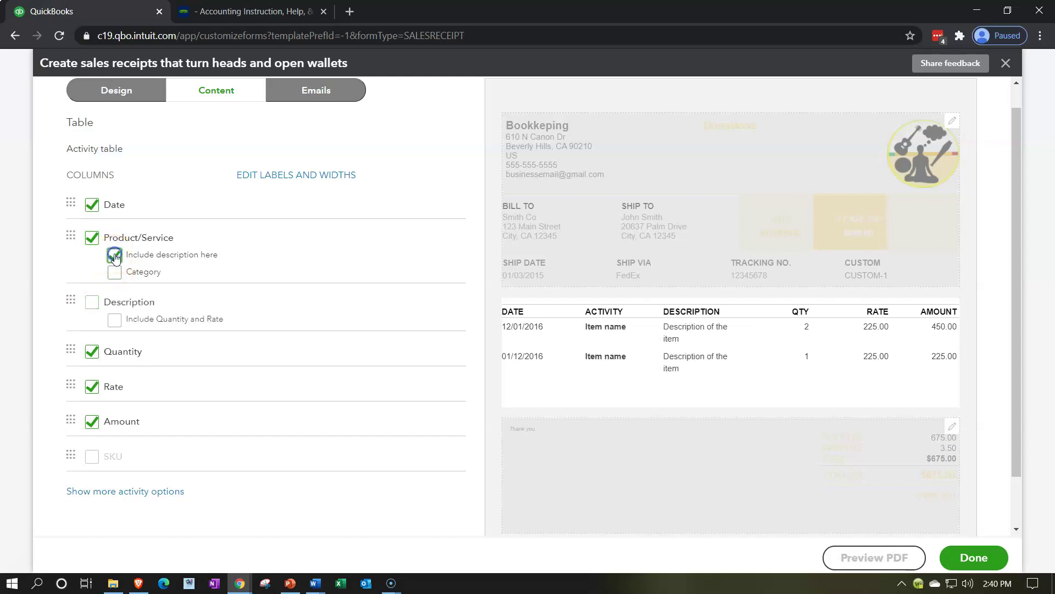
pyautogui.click(115, 255)
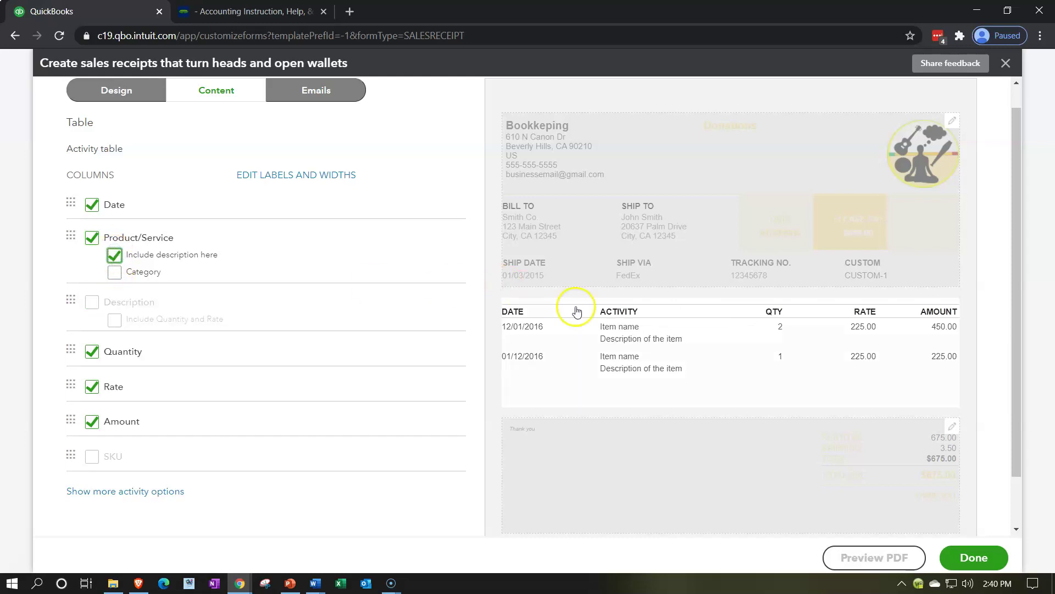
pyautogui.click(114, 255)
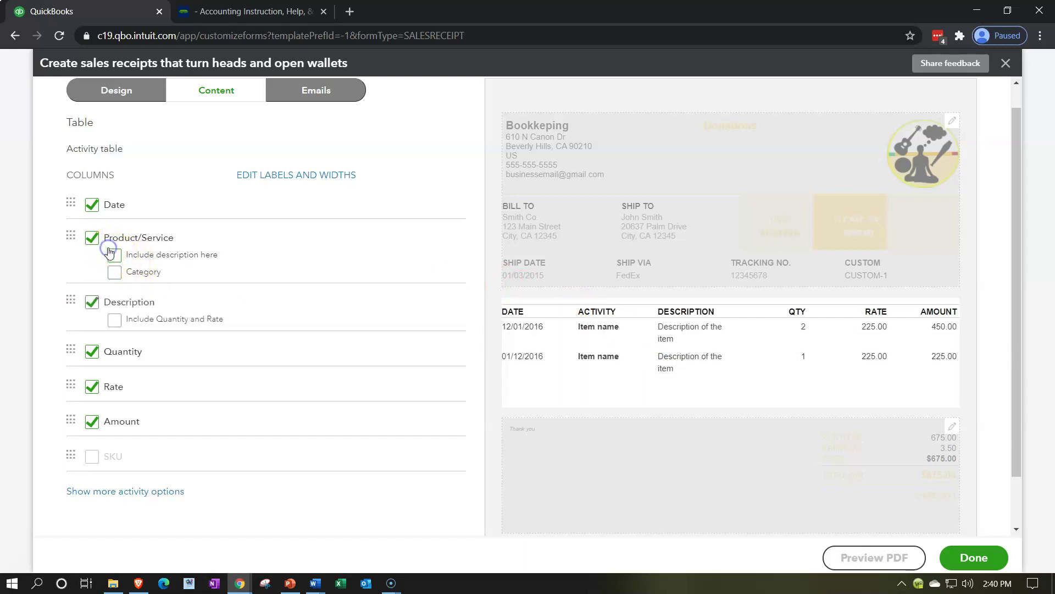
# Step: Try product category, removing Description and folding Qty/Rate, then restore the separate columns
pyautogui.click(114, 272)
pyautogui.click(114, 273)
pyautogui.click(91, 302)
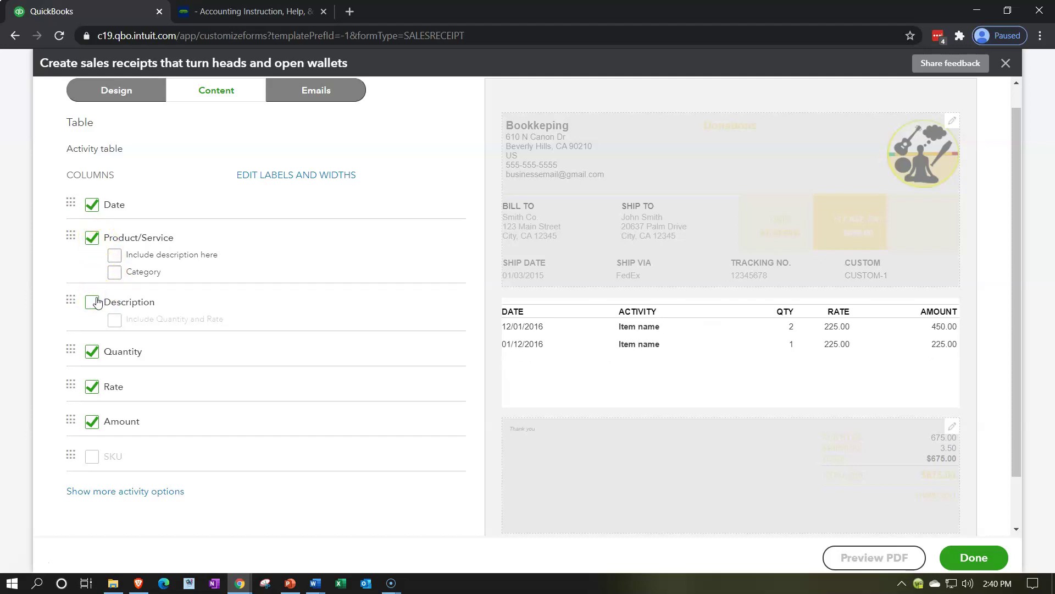
pyautogui.click(96, 302)
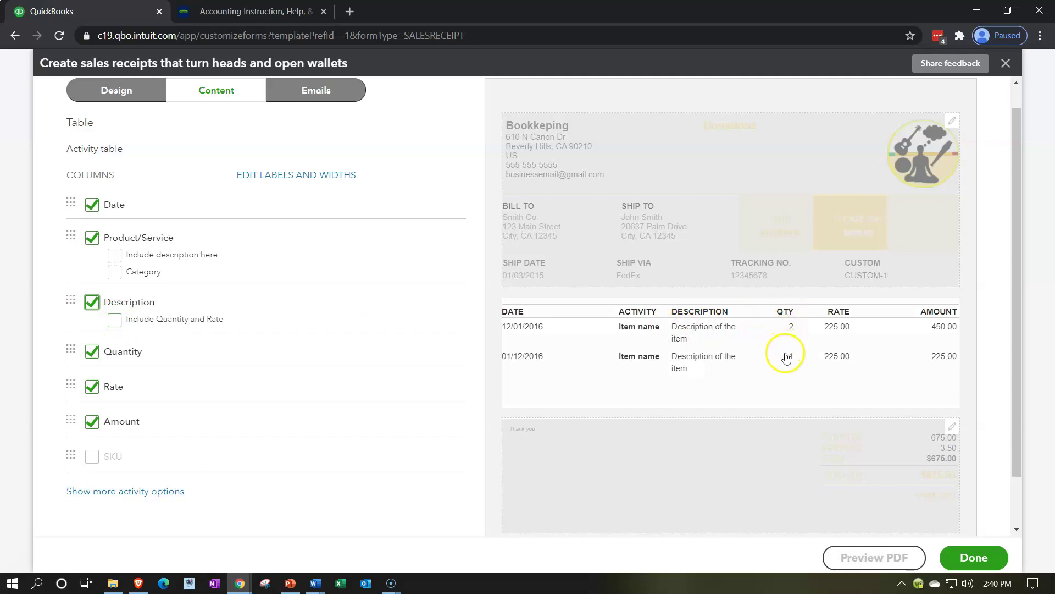
pyautogui.click(130, 324)
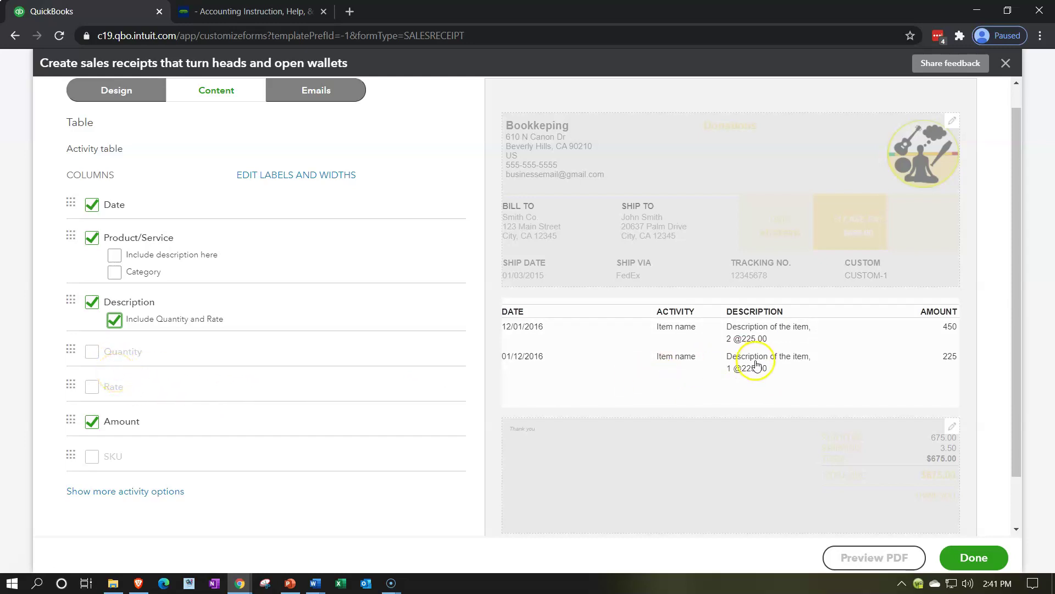
pyautogui.click(115, 321)
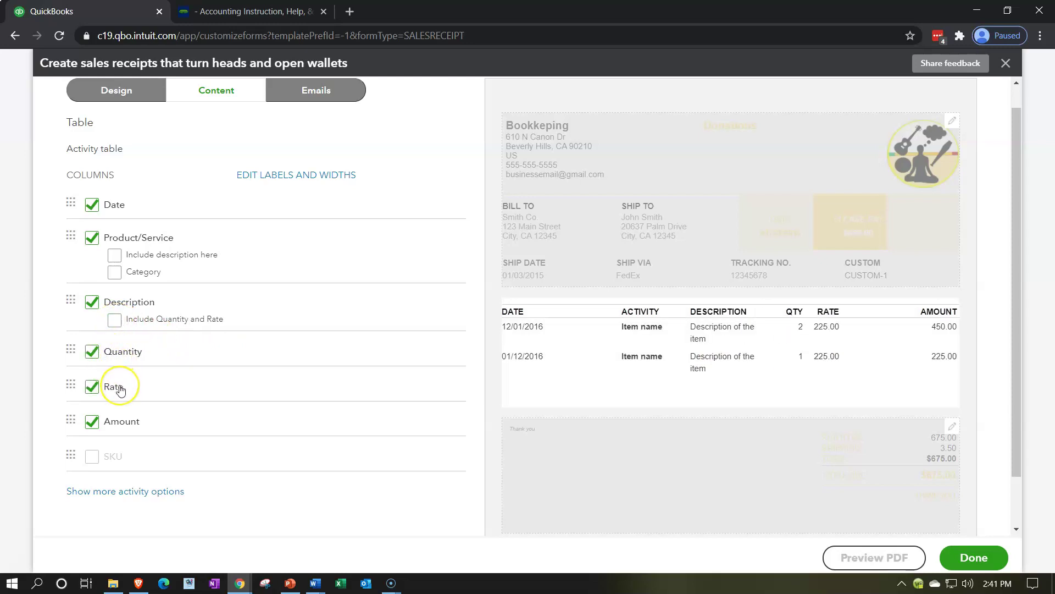
# Step: Expand more activity table options, check the grouping choices, and open the footer settings
pyautogui.click(92, 423)
pyautogui.scroll(-1, 165, 492)
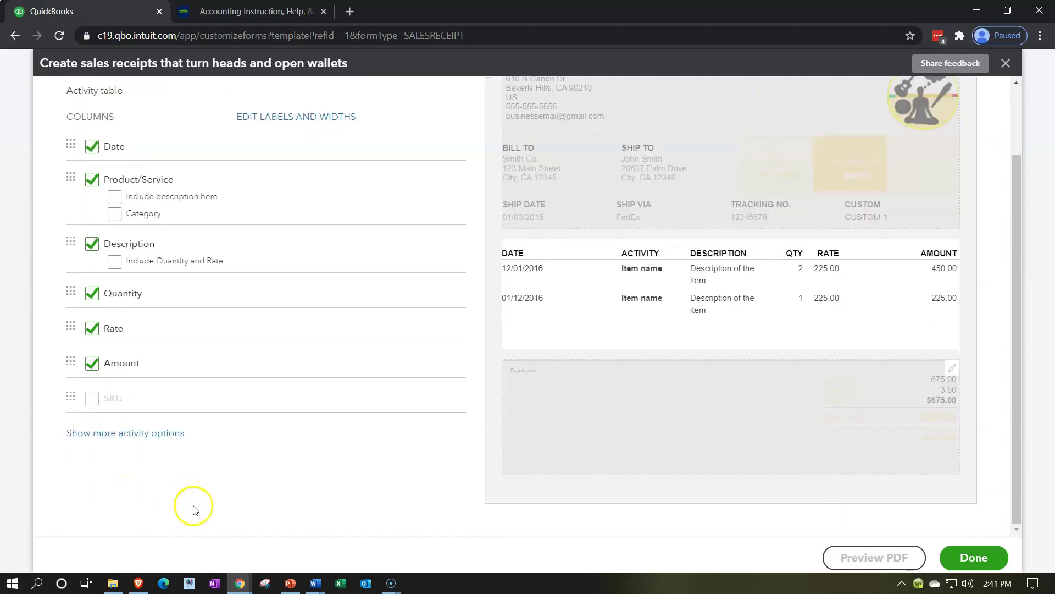
pyautogui.click(133, 434)
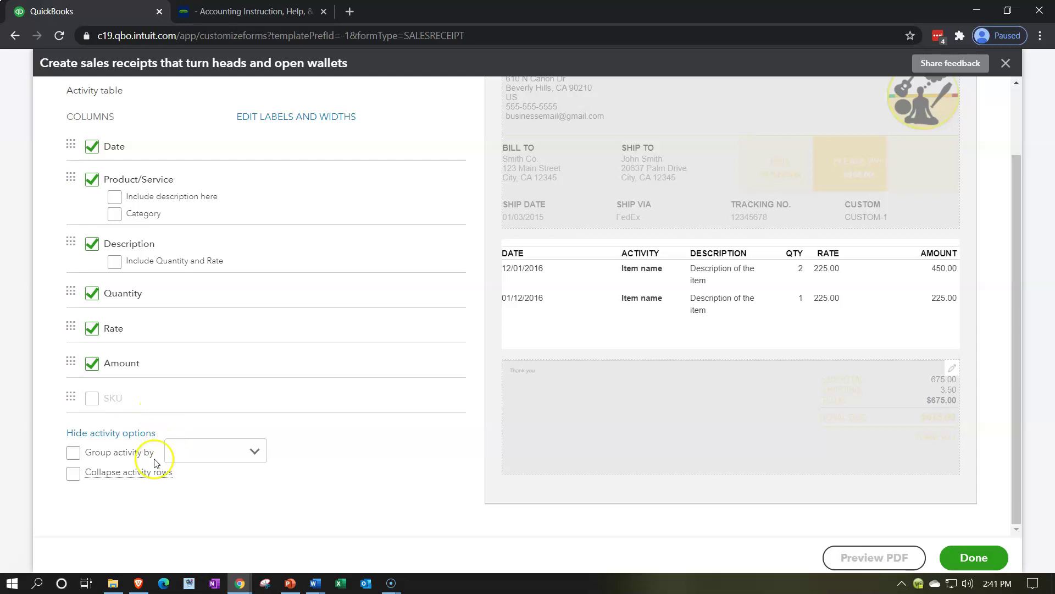
pyautogui.click(254, 453)
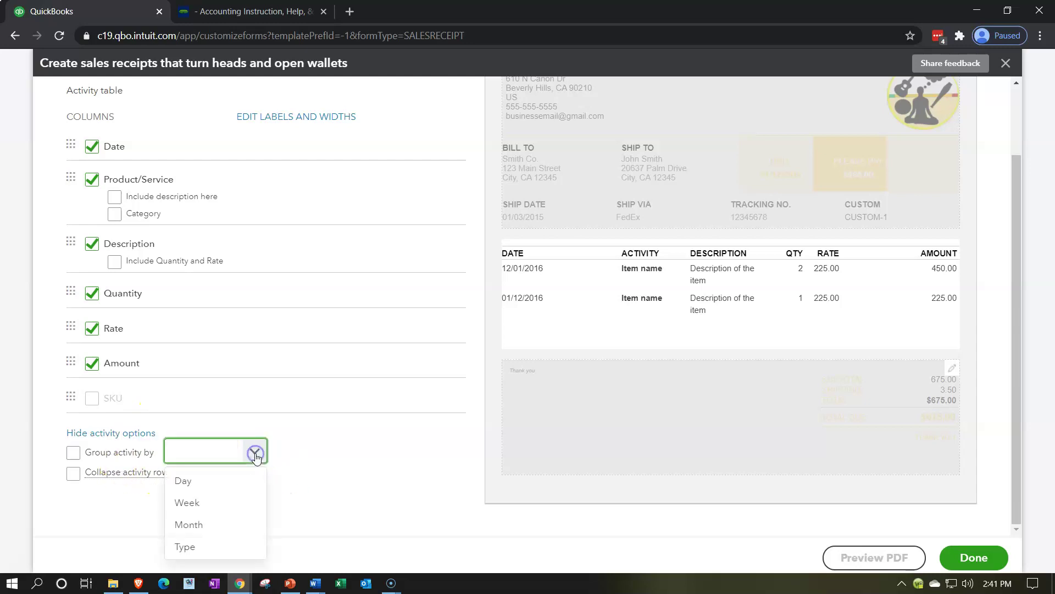
pyautogui.click(254, 452)
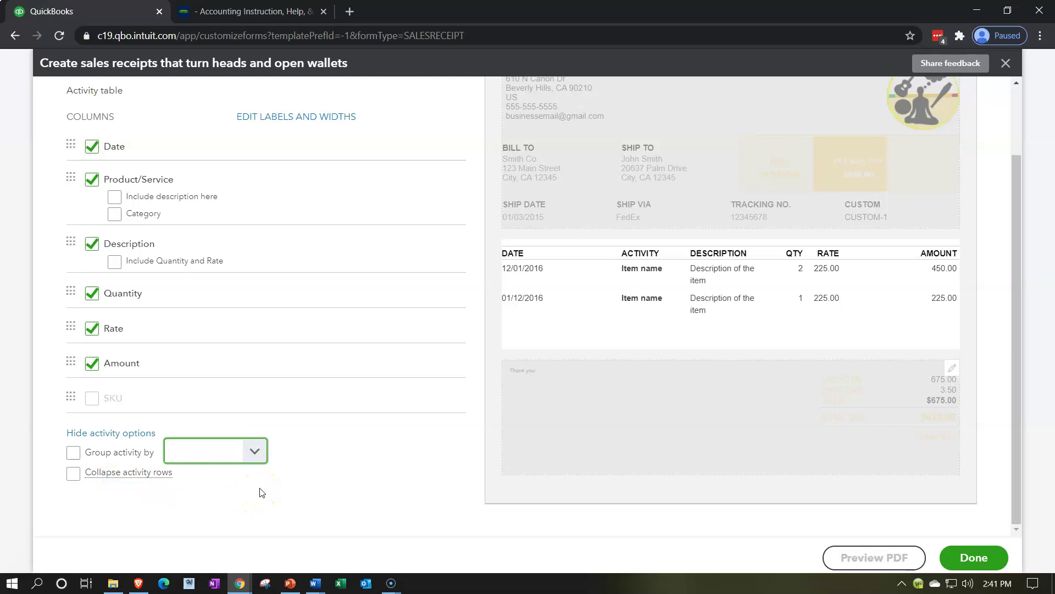
pyautogui.click(679, 410)
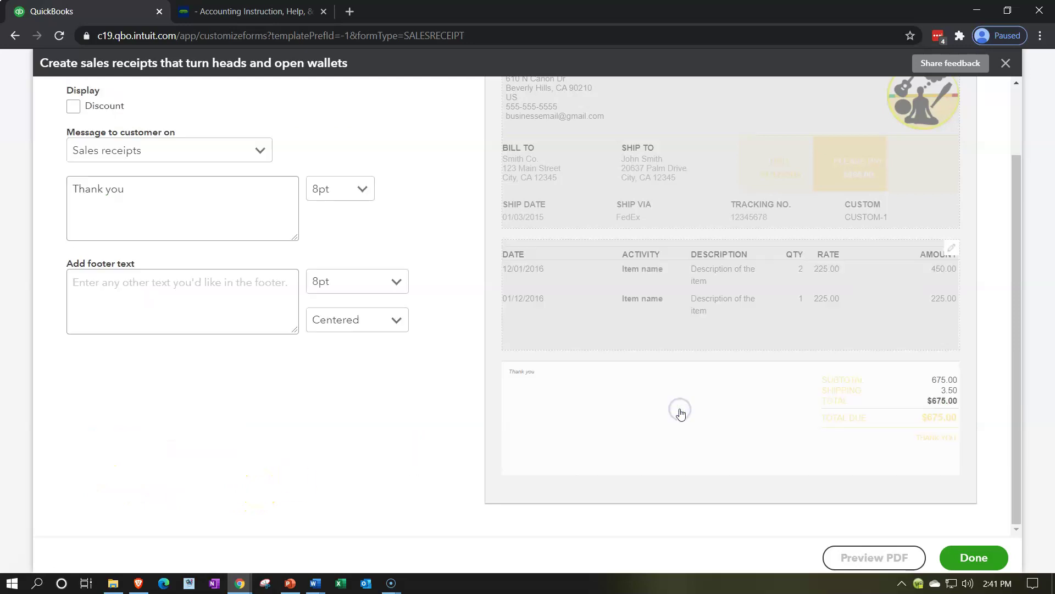
# Step: Leave the discount line hidden and keep the Thank you message at 8pt
pyautogui.scroll(2, 421, 428)
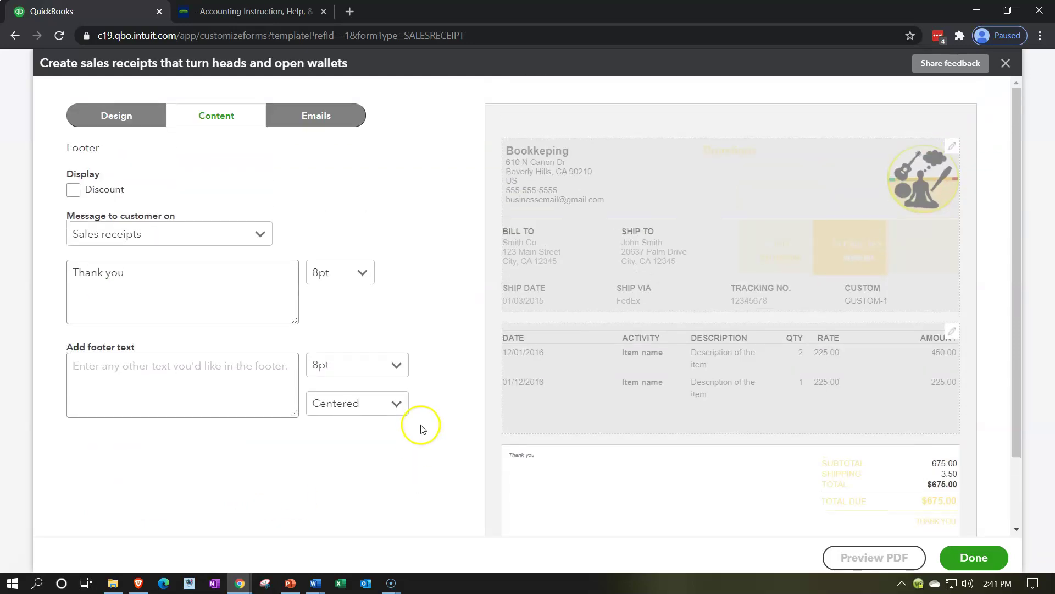
pyautogui.click(77, 190)
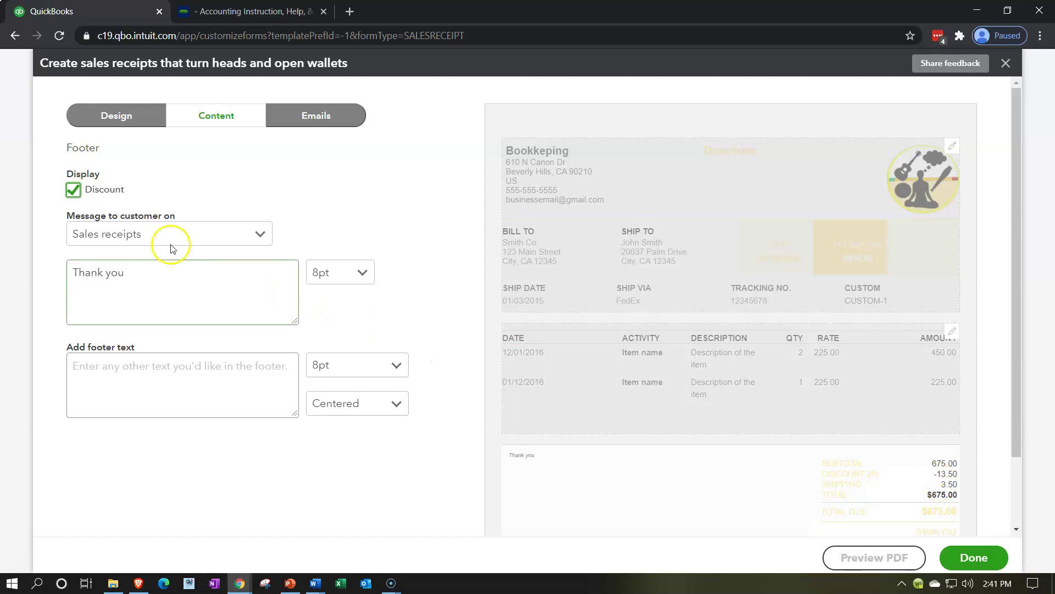
pyautogui.click(74, 190)
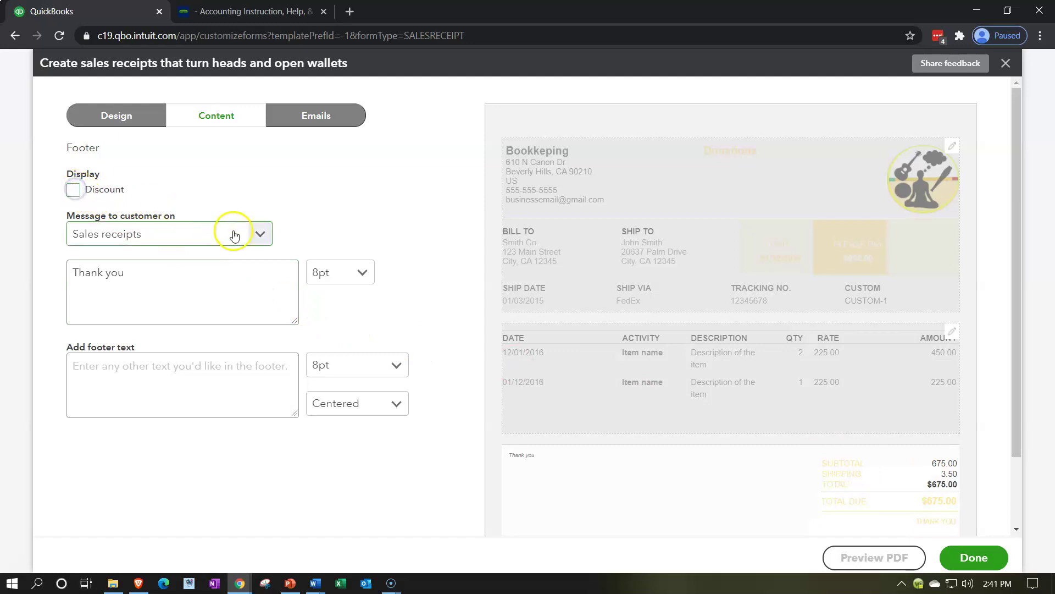
pyautogui.click(266, 235)
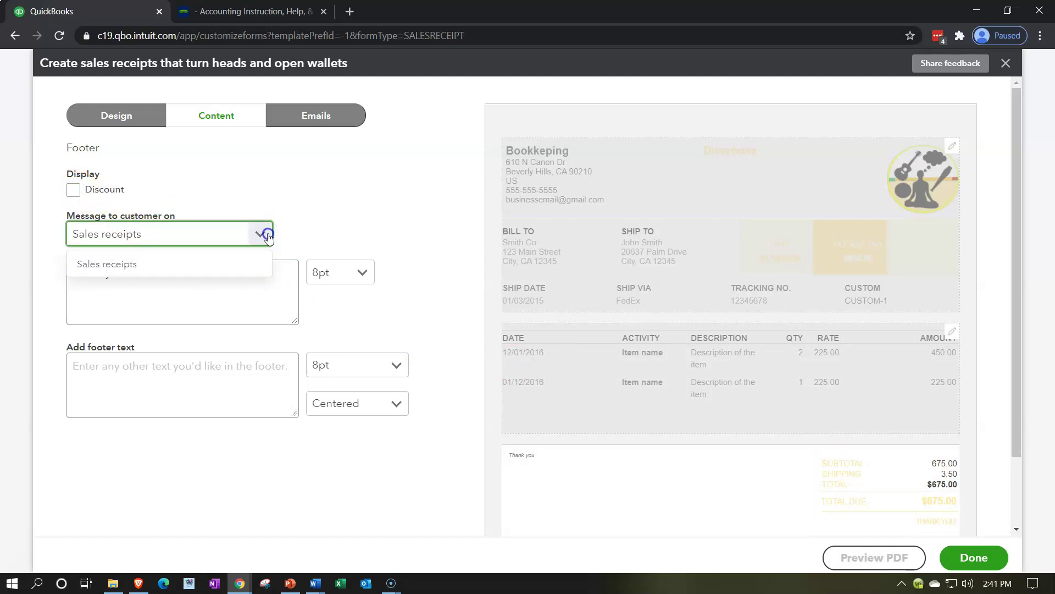
pyautogui.click(267, 235)
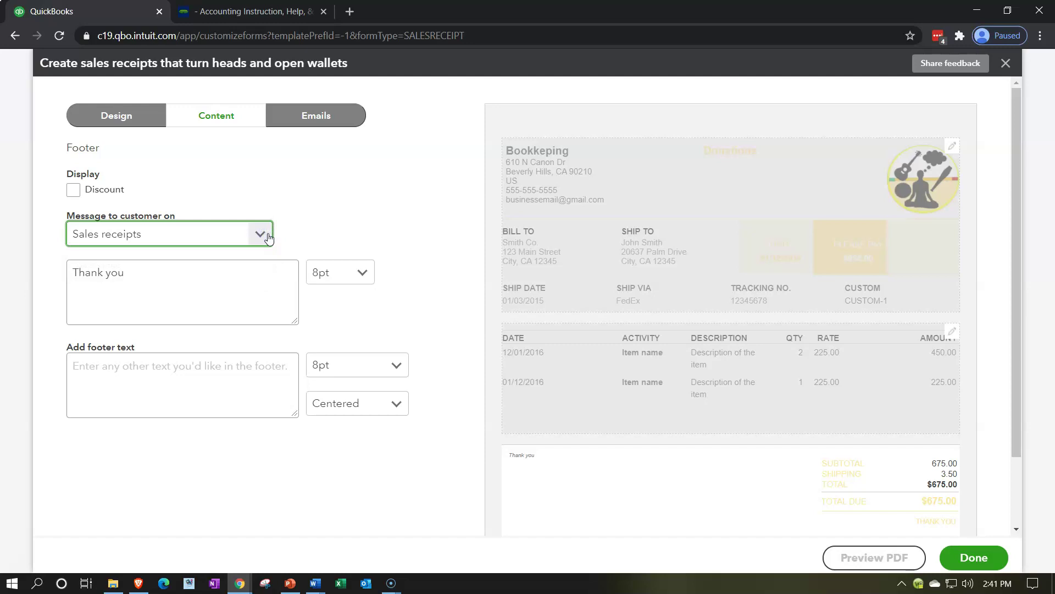
pyautogui.click(209, 289)
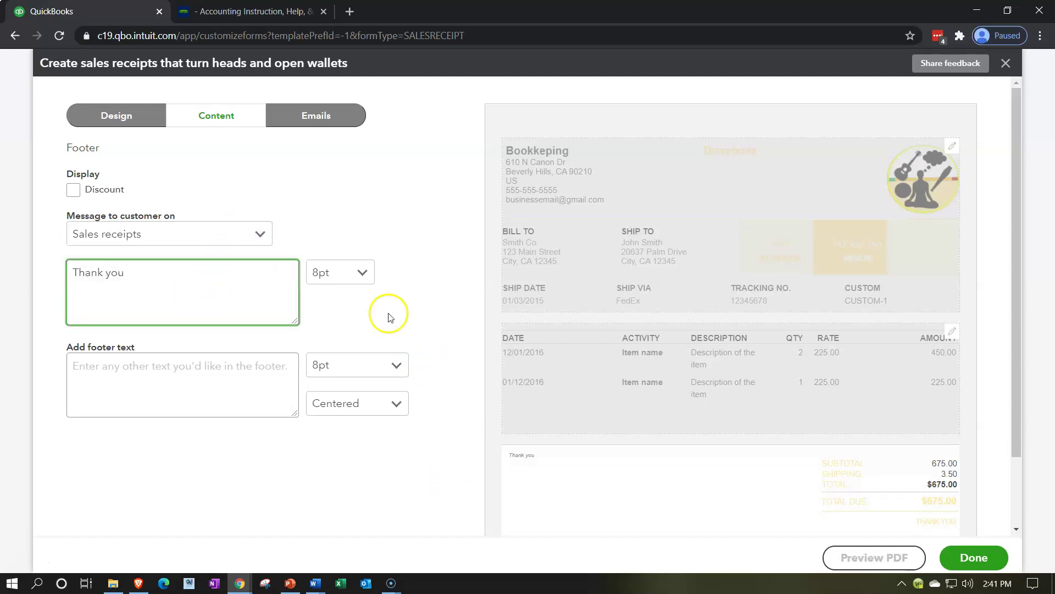
pyautogui.click(360, 273)
pyautogui.click(360, 278)
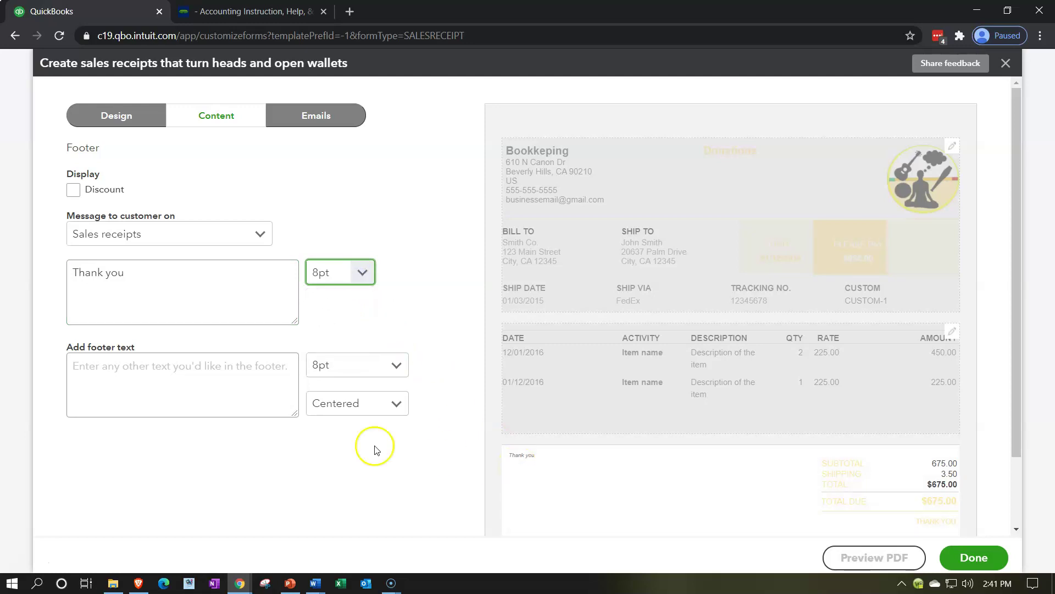
# Step: Add footer text 'Footer', kept at 8pt and centred
pyautogui.click(179, 395)
pyautogui.click(190, 391)
pyautogui.write('Footer')
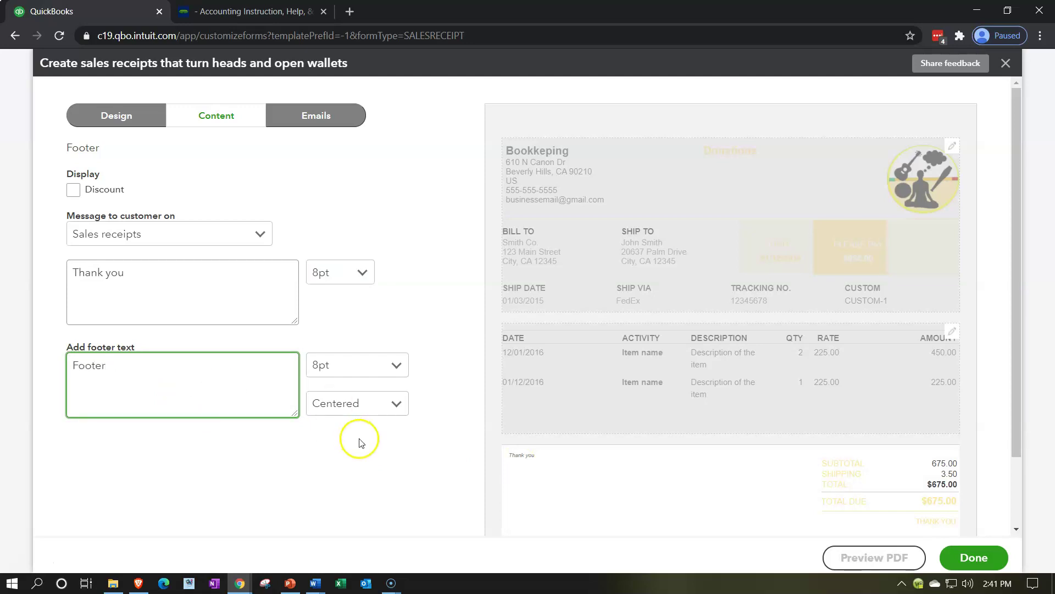
pyautogui.scroll(-2, 363, 445)
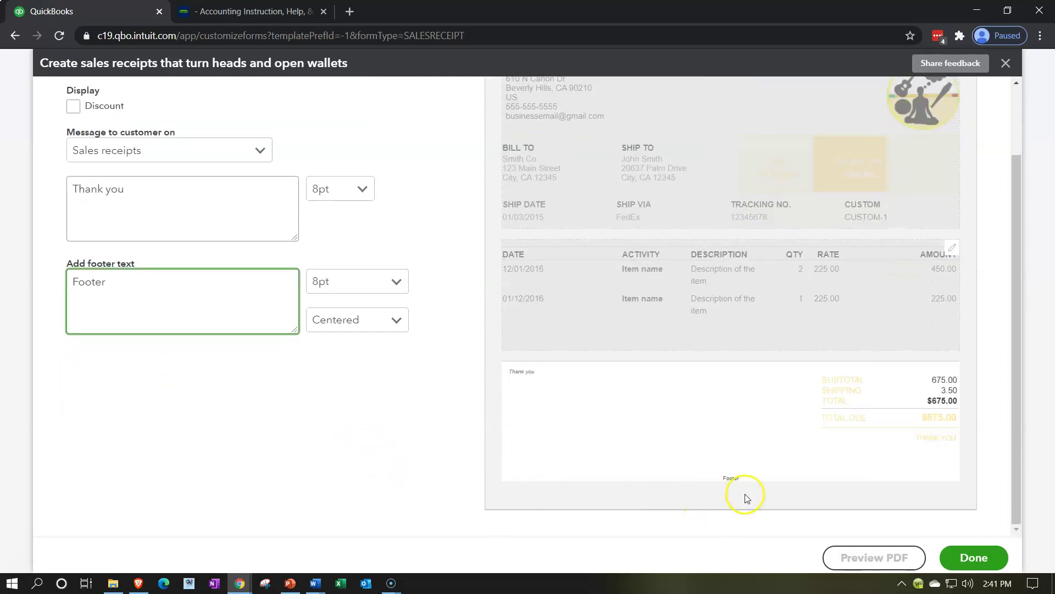
pyautogui.click(397, 282)
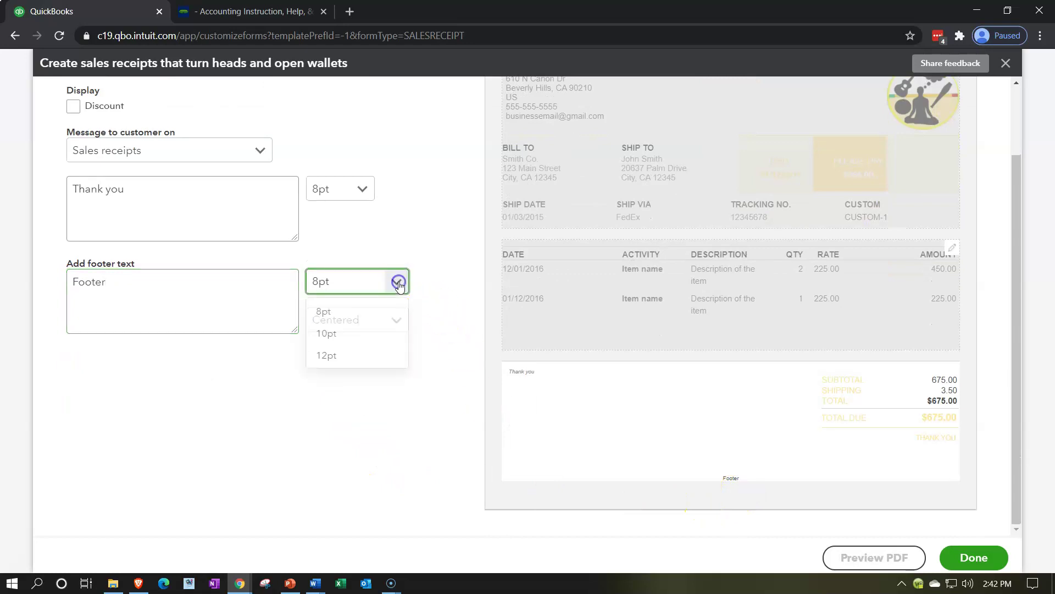
pyautogui.click(396, 283)
pyautogui.click(405, 321)
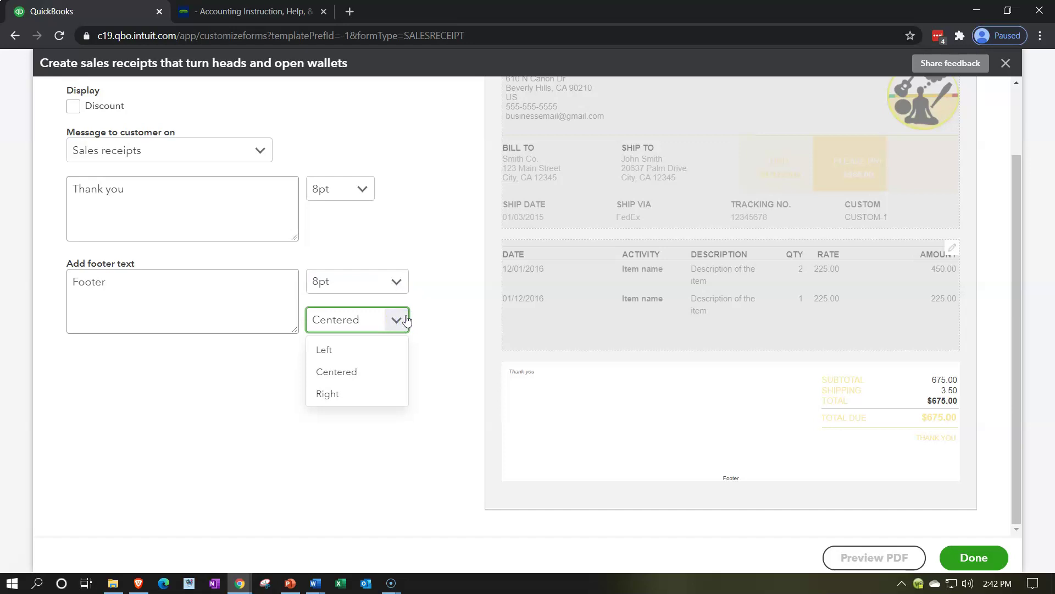
pyautogui.click(405, 321)
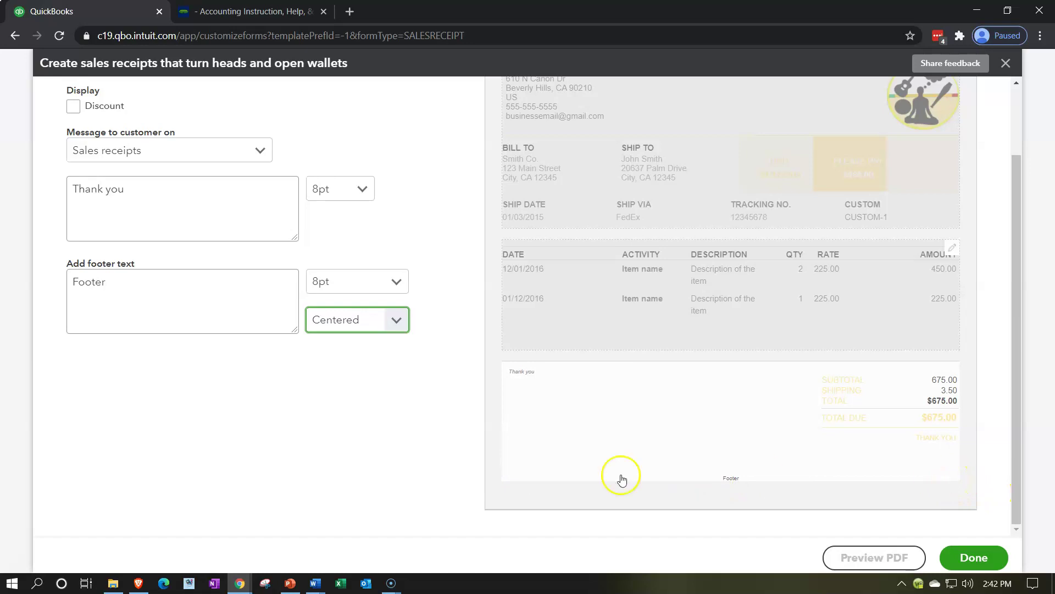
pyautogui.scroll(2, 302, 434)
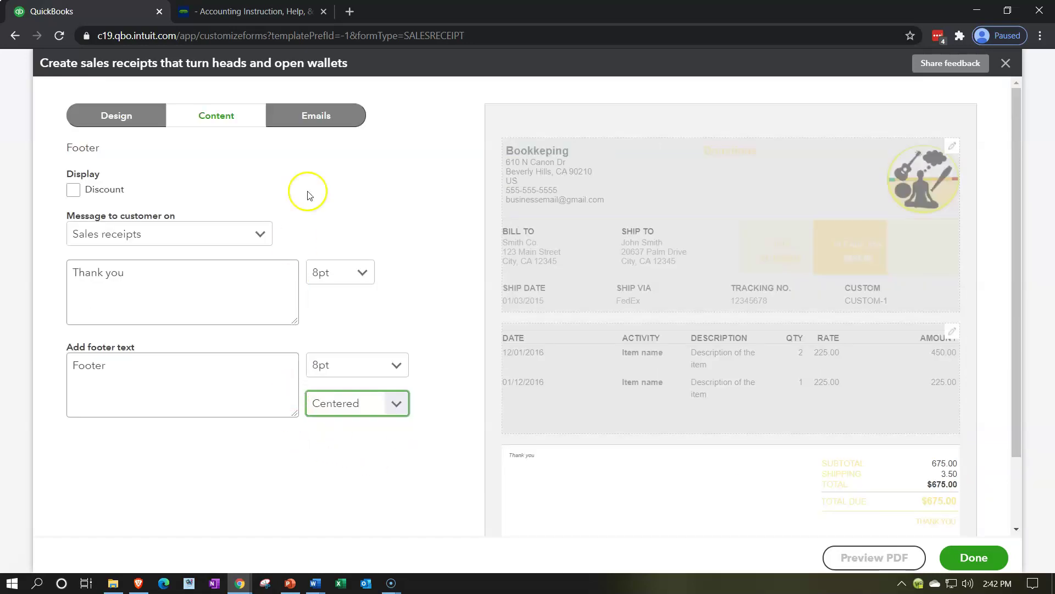
# Step: In the Emails settings, try Full details, then return to Summarized details with PDF attached
pyautogui.click(322, 118)
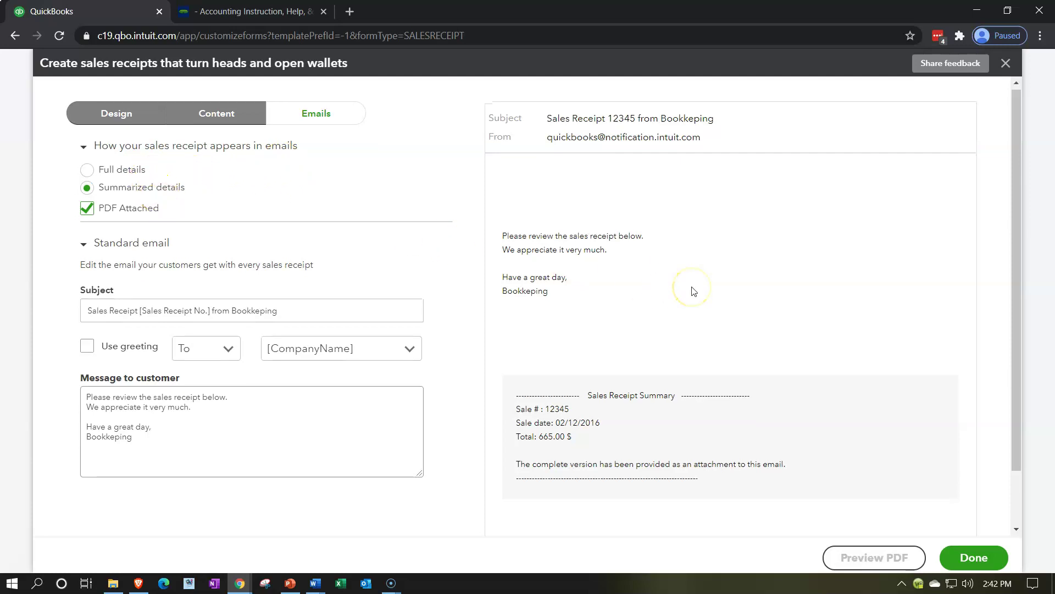
pyautogui.scroll(-1, 692, 290)
pyautogui.scroll(1, 694, 290)
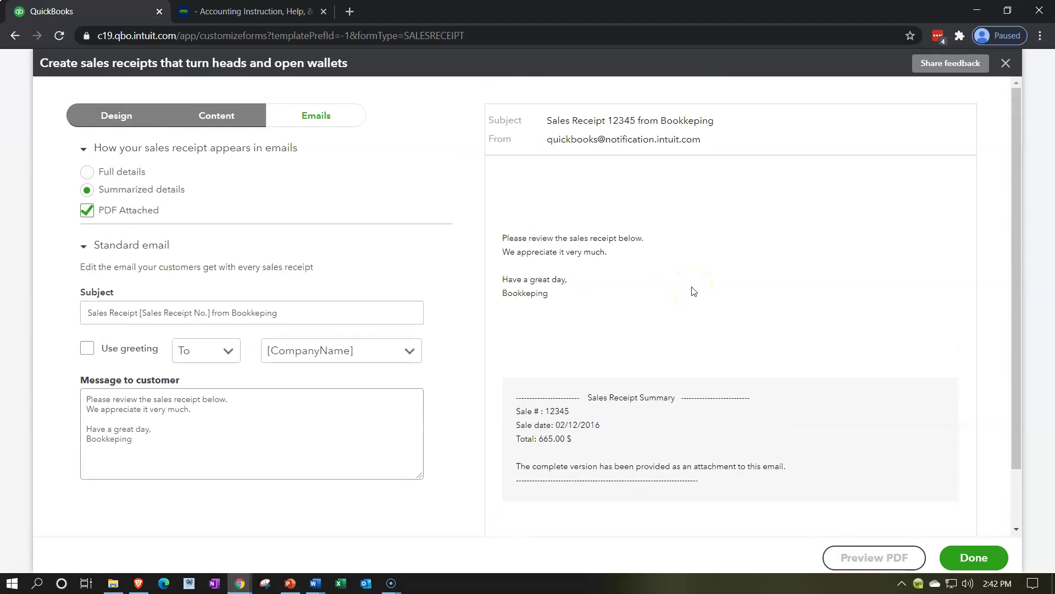
pyautogui.click(87, 172)
pyautogui.scroll(-1, 631, 229)
pyautogui.scroll(1, 641, 246)
pyautogui.click(87, 189)
pyautogui.click(89, 212)
pyautogui.click(89, 322)
# Step: Turn on the email greeting and try the greeting words To and Dear
pyautogui.click(91, 355)
pyautogui.click(88, 350)
pyautogui.click(88, 350)
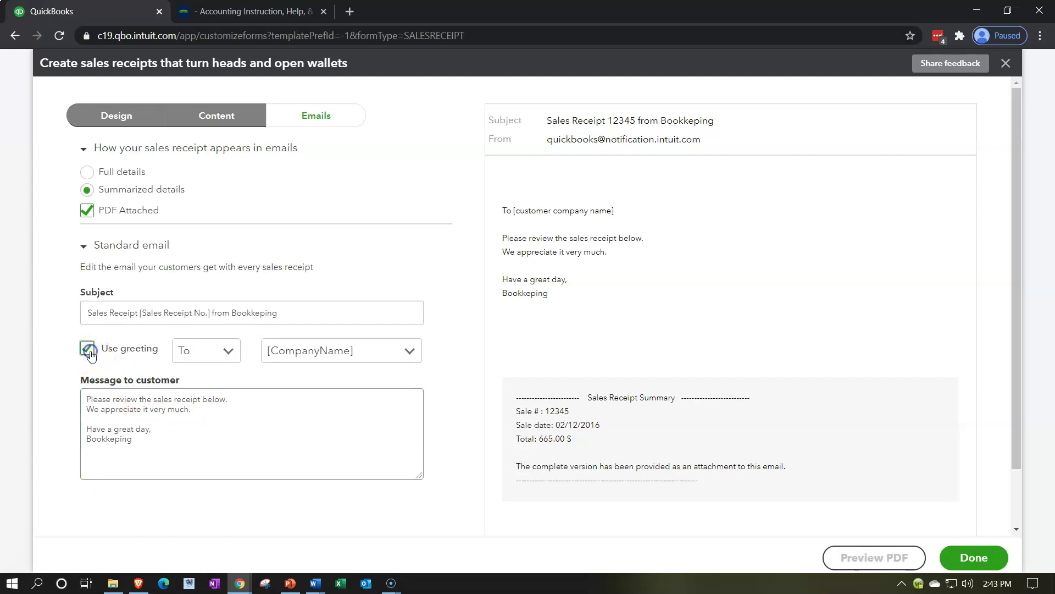
pyautogui.click(231, 351)
pyautogui.click(204, 402)
pyautogui.click(222, 356)
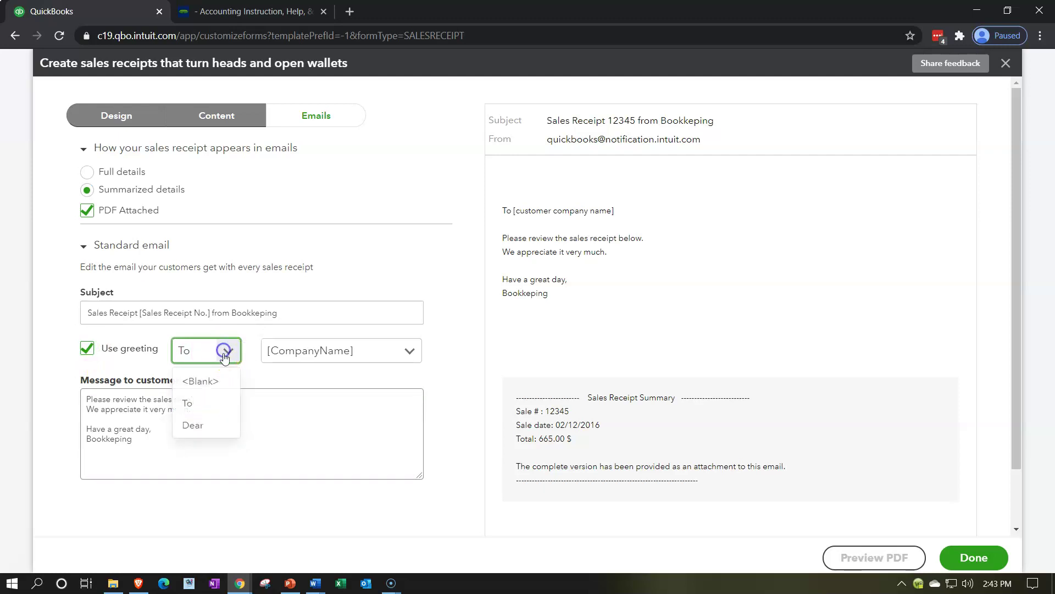
pyautogui.click(205, 425)
# Step: Set the greeting to To [CompanyName] and finish the customized template
pyautogui.click(408, 350)
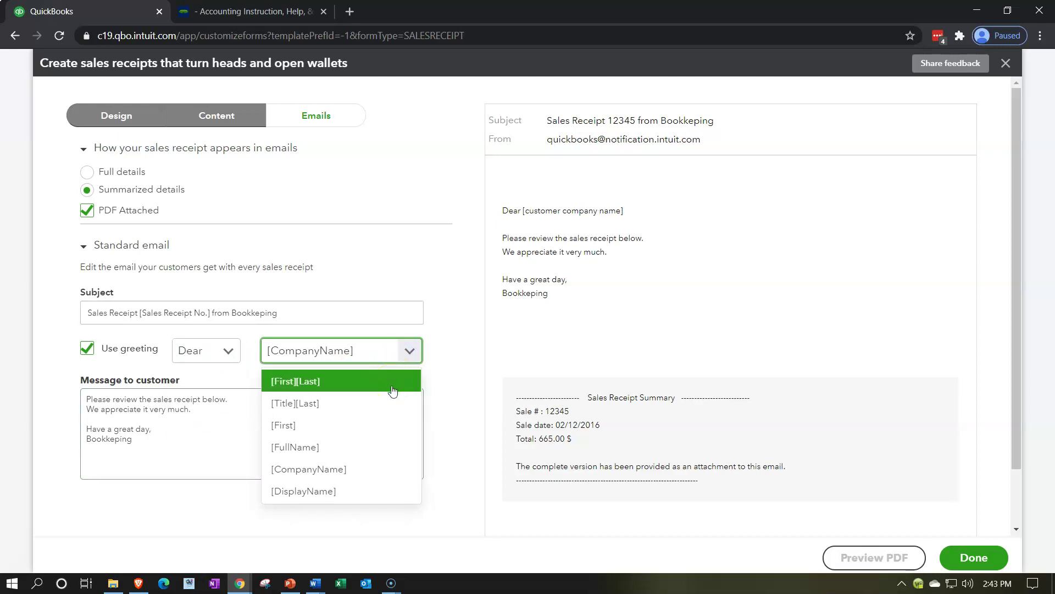
pyautogui.click(391, 403)
pyautogui.click(389, 421)
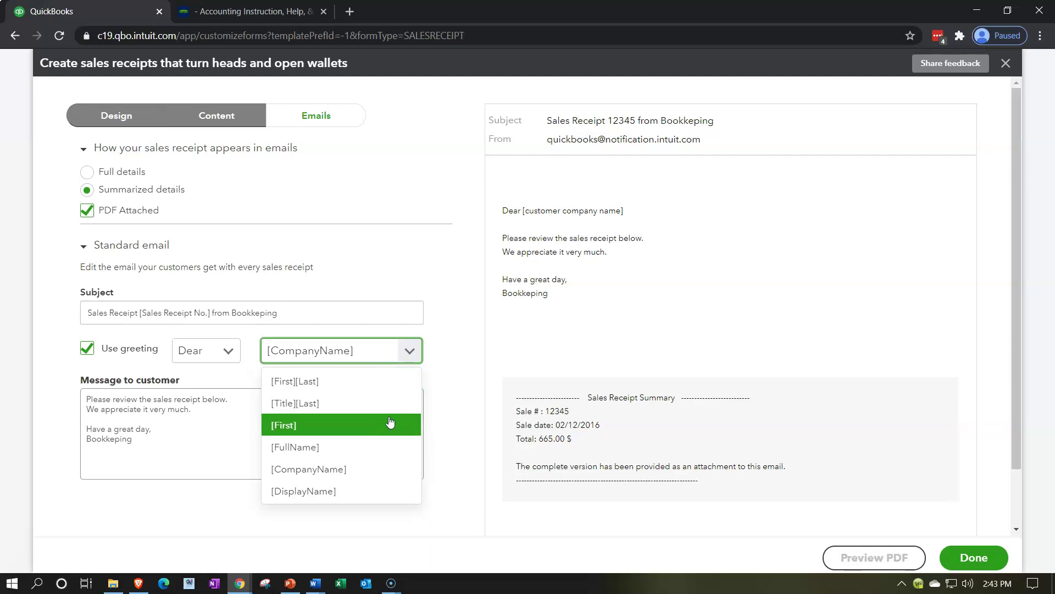
pyautogui.click(379, 469)
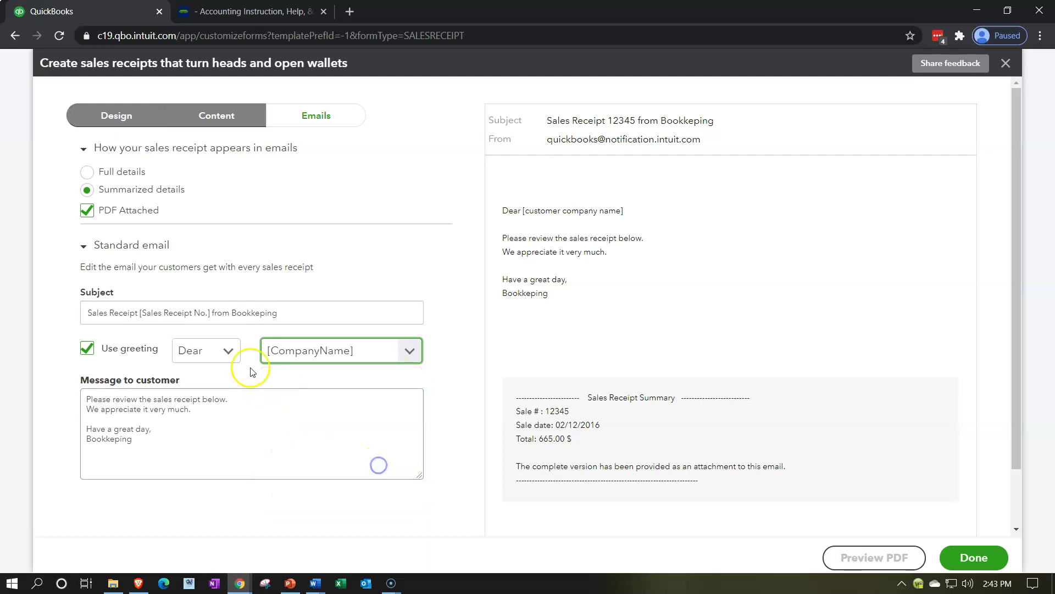
pyautogui.click(234, 350)
pyautogui.click(211, 403)
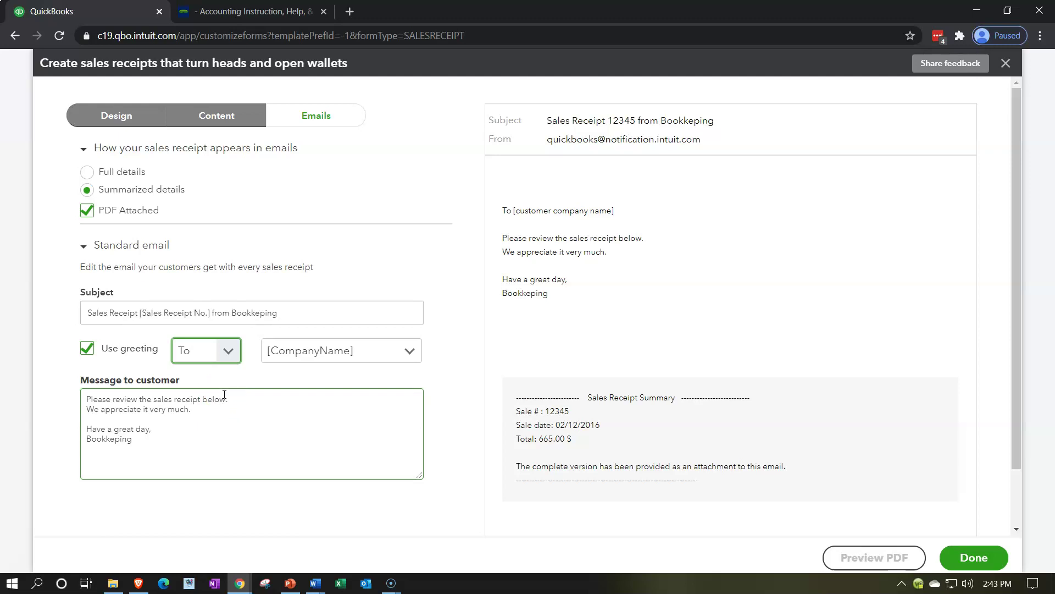
pyautogui.click(224, 424)
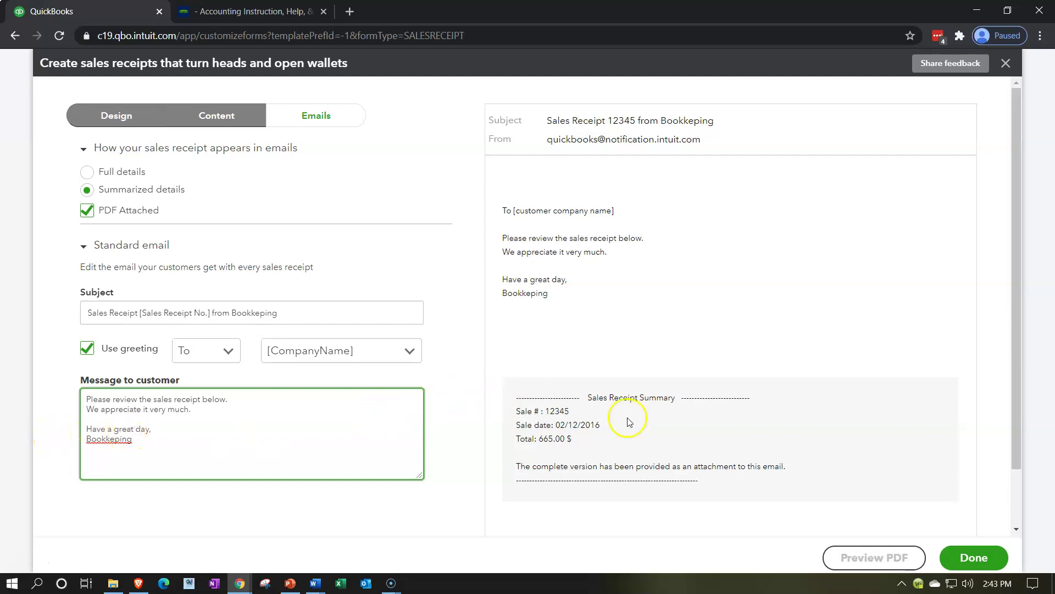
pyautogui.click(974, 557)
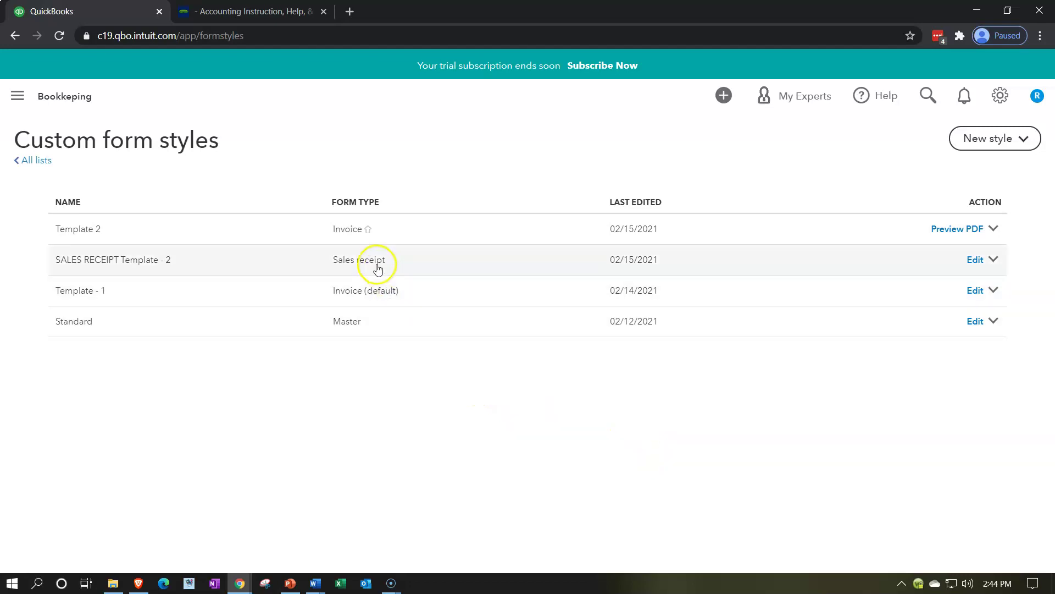
# Step: Reopen SALES RECEIPT Template - 2 for editing, then close the editor
pyautogui.click(198, 267)
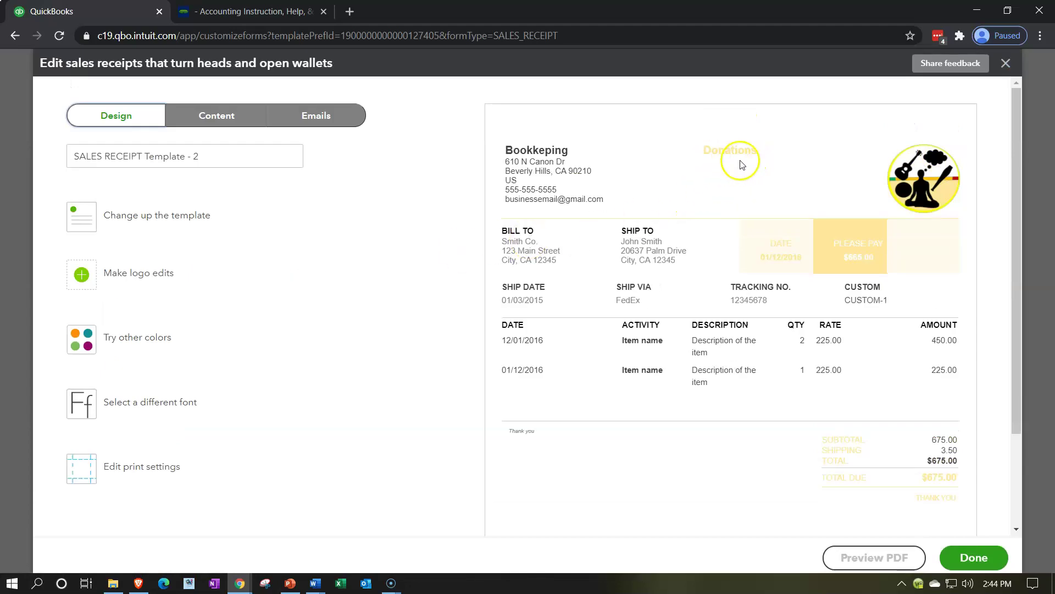
pyautogui.click(1006, 63)
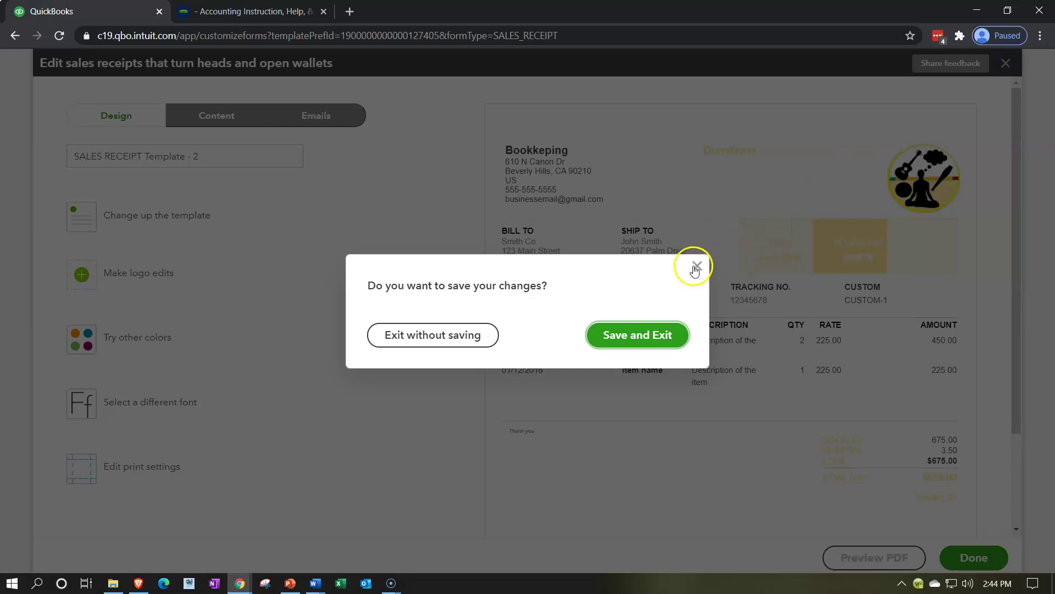
# Step: Exit the editor without saving and bring up the main navigation
pyautogui.click(475, 329)
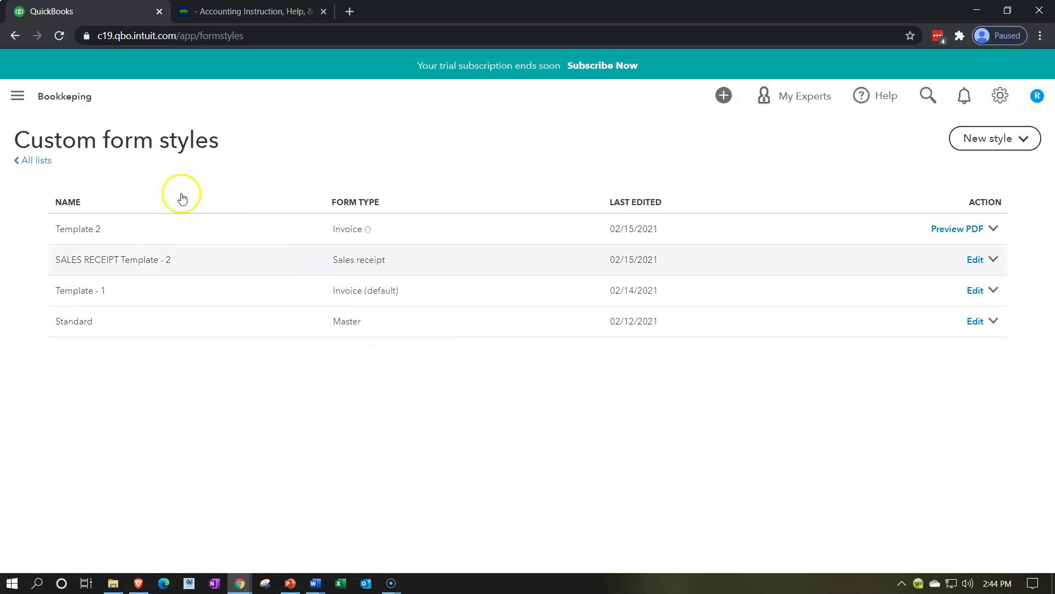
pyautogui.click(18, 97)
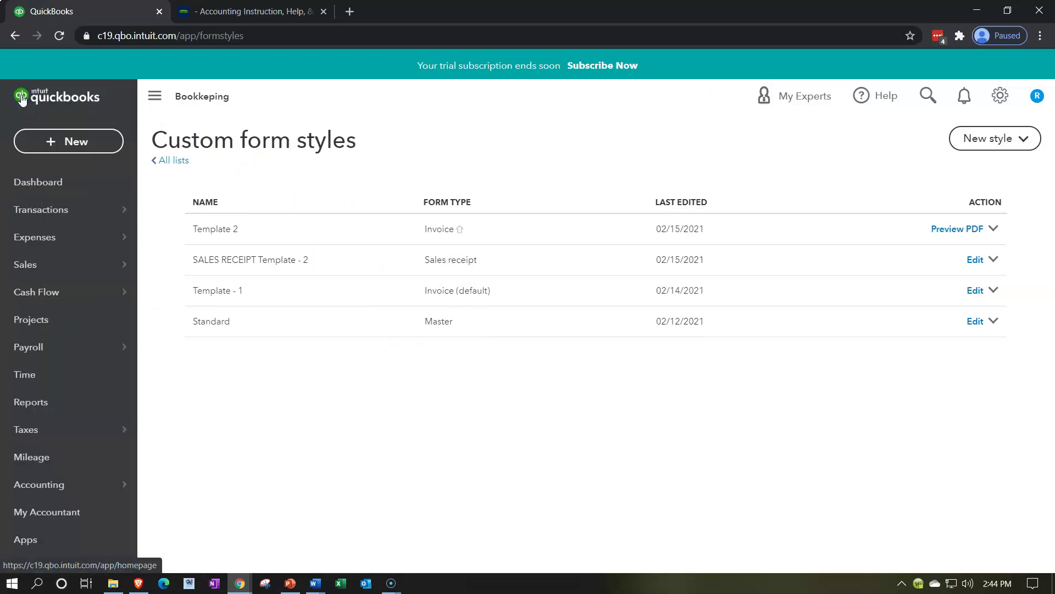
# Step: Start a new sales receipt for Customer 1
pyautogui.click(61, 147)
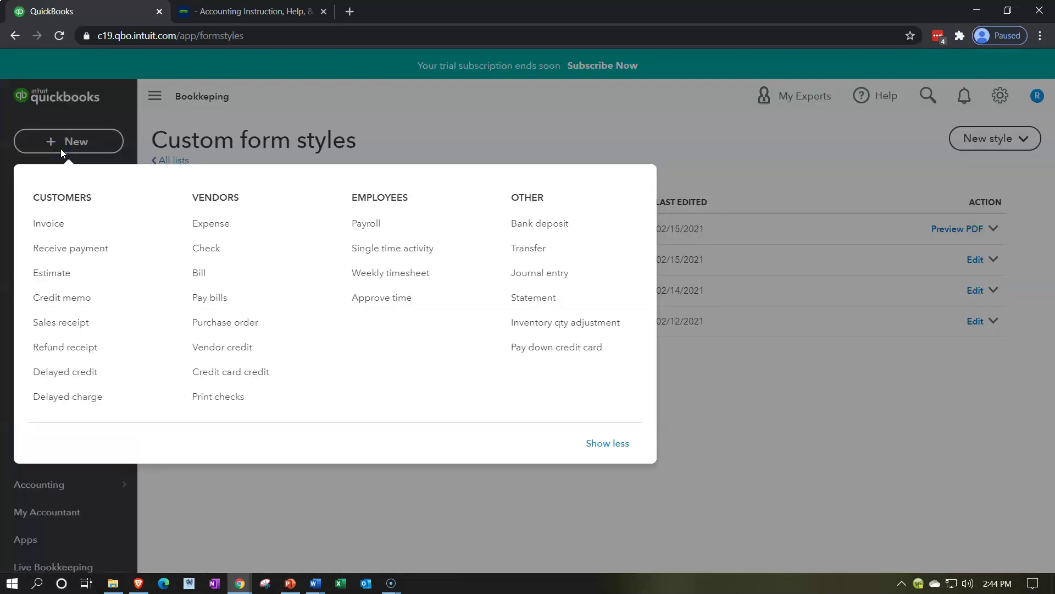
pyautogui.click(78, 331)
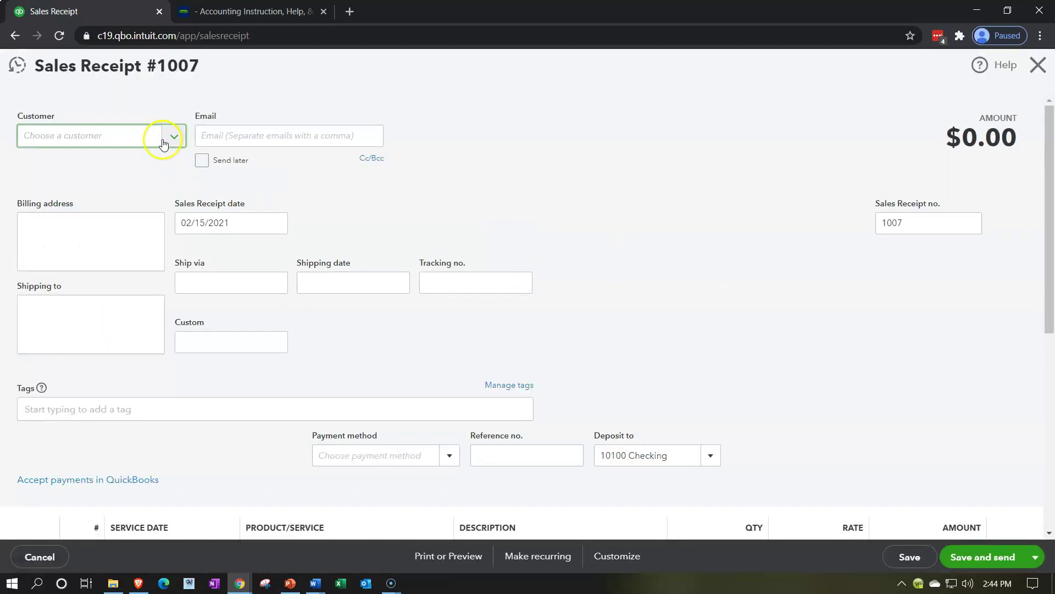
pyautogui.click(164, 142)
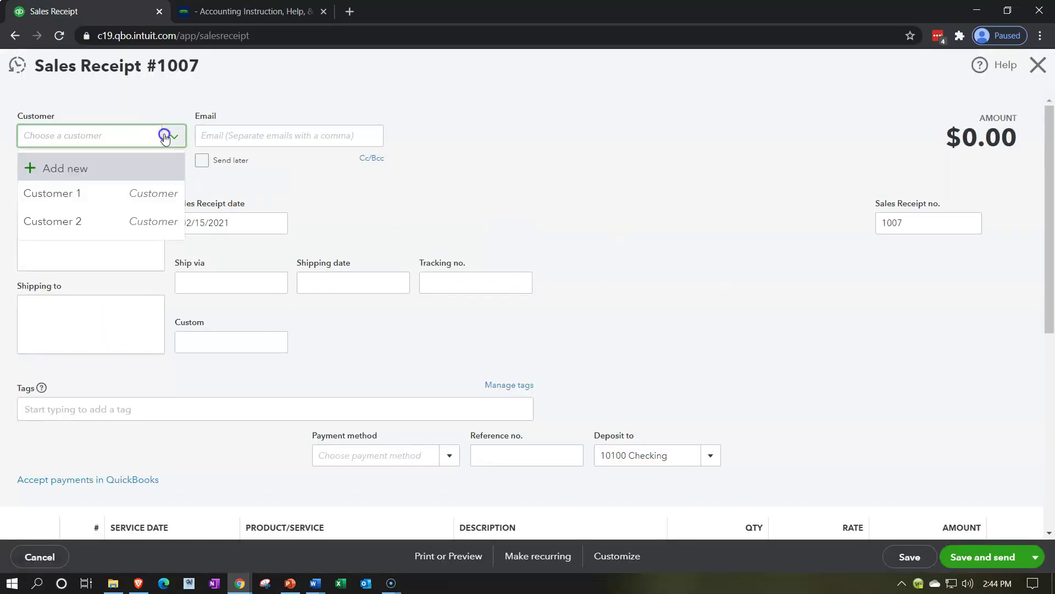
pyautogui.click(94, 193)
pyautogui.scroll(-4, 483, 195)
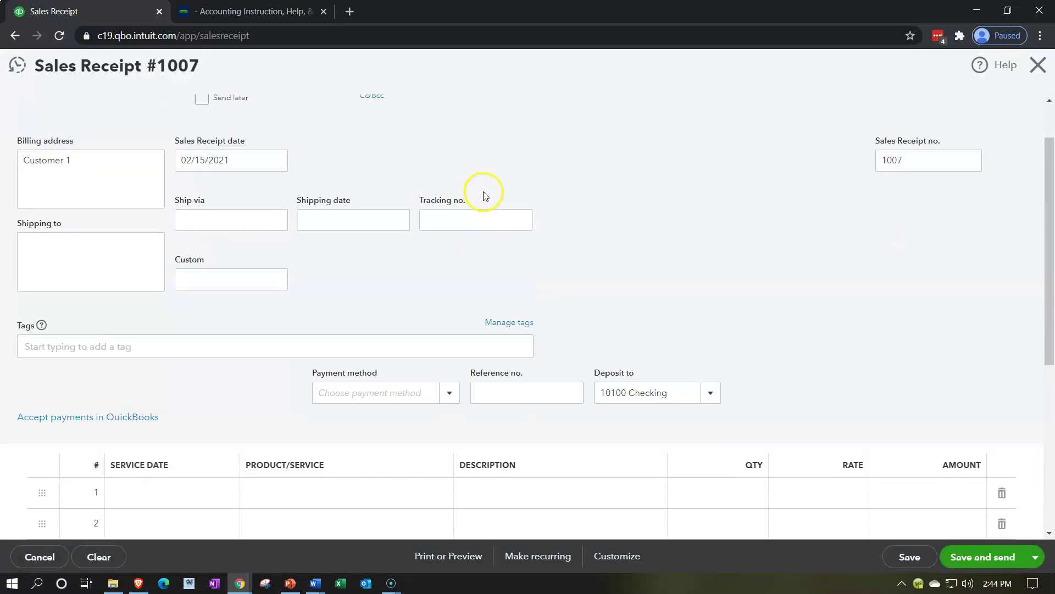
# Step: Put Inventory Item on line 1 at quantity 1 and rate 0.00
pyautogui.click(301, 355)
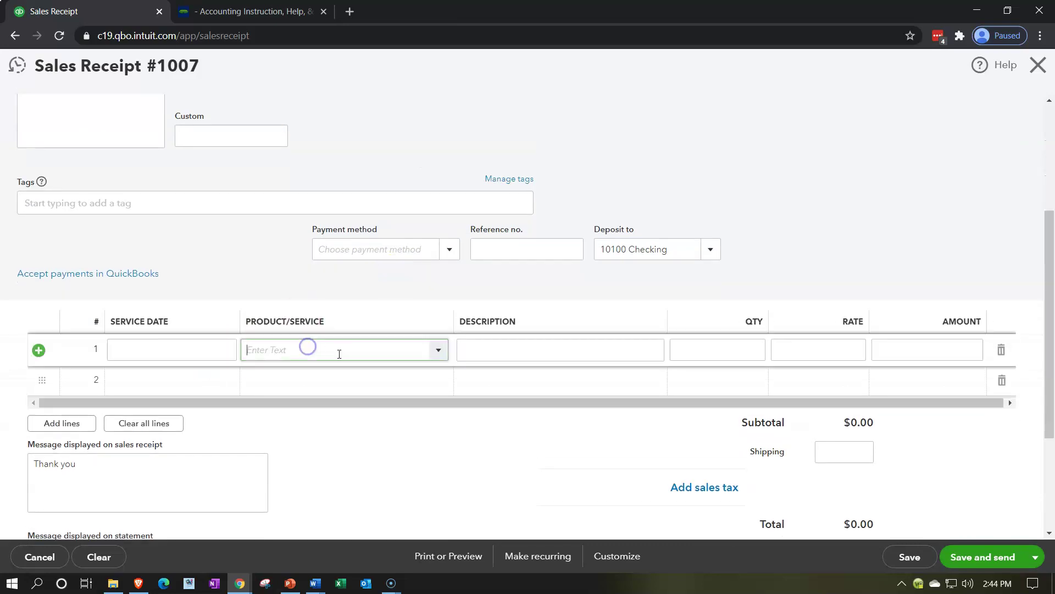
pyautogui.click(438, 349)
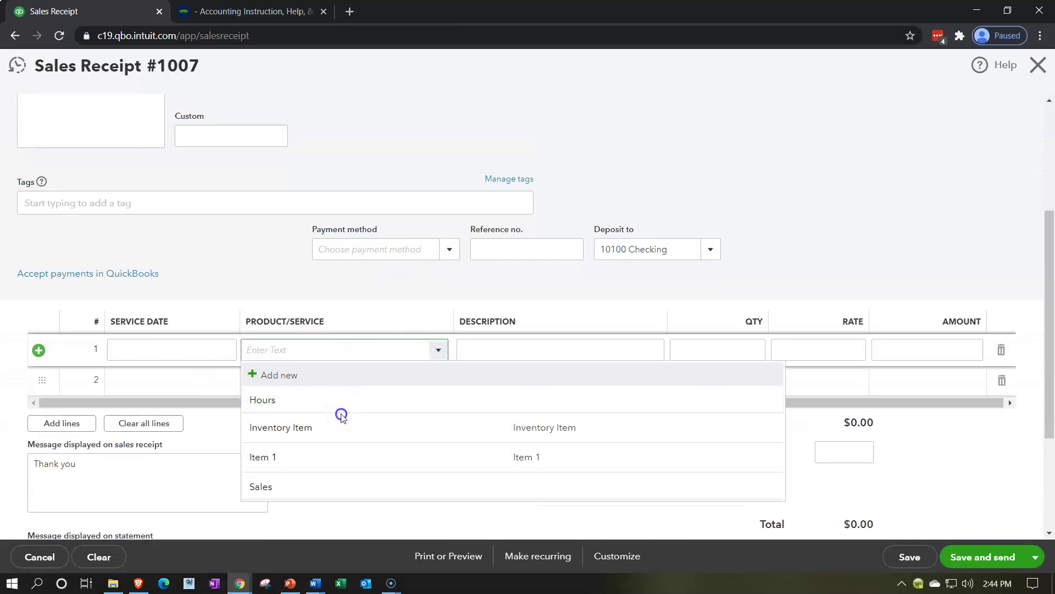
pyautogui.click(342, 427)
pyautogui.scroll(-1, 449, 443)
pyautogui.scroll(4, 450, 443)
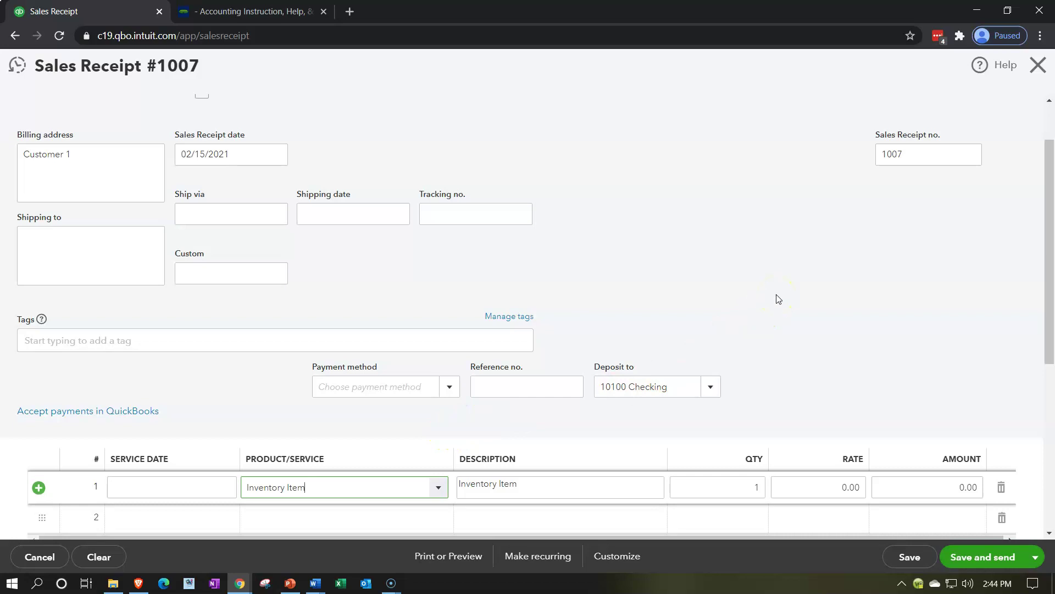
pyautogui.scroll(-5, 779, 298)
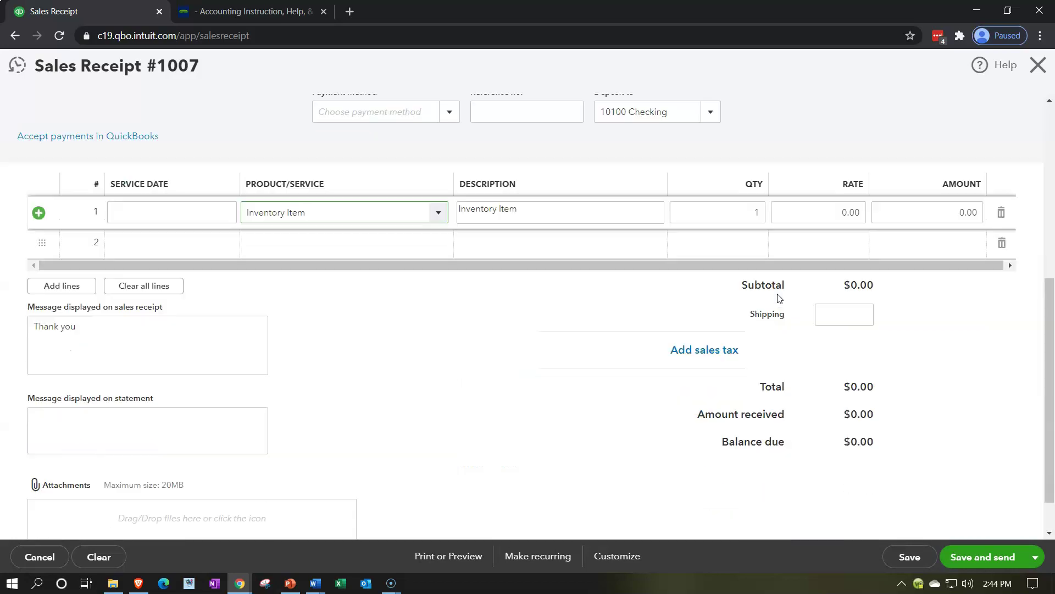
pyautogui.scroll(-1, 557, 418)
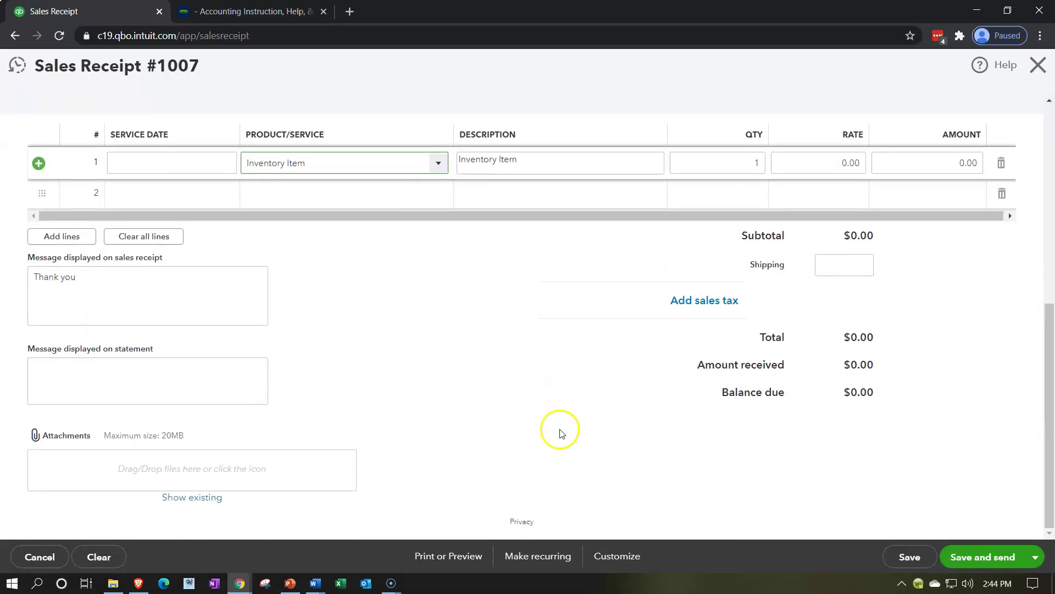
# Step: Save Sales Receipt #1007 and review its standard-layout print preview, then close it
pyautogui.click(467, 559)
pyautogui.click(452, 493)
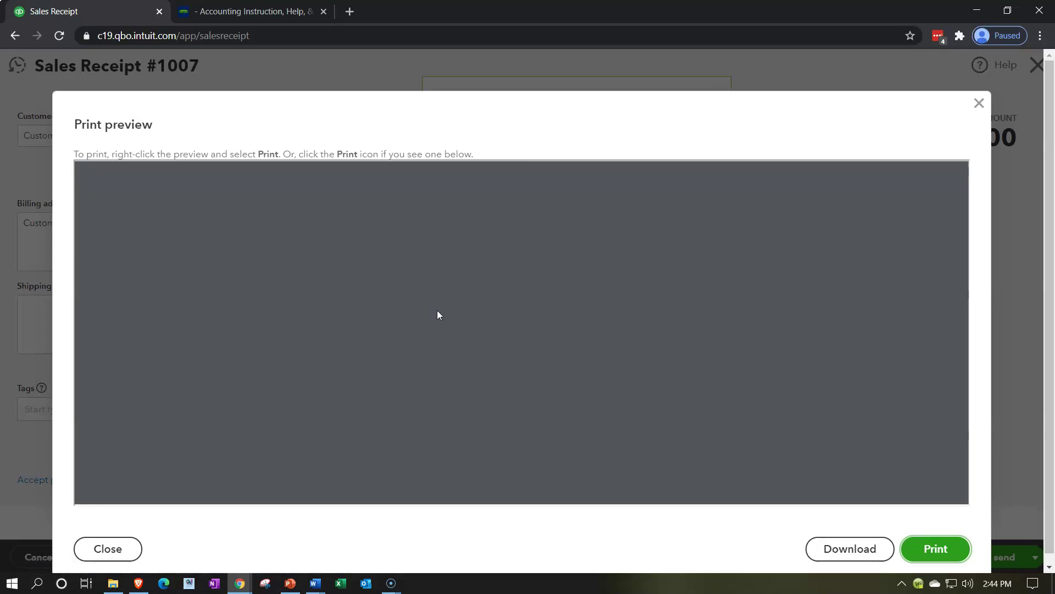
pyautogui.scroll(-5, 438, 314)
pyautogui.scroll(5, 438, 314)
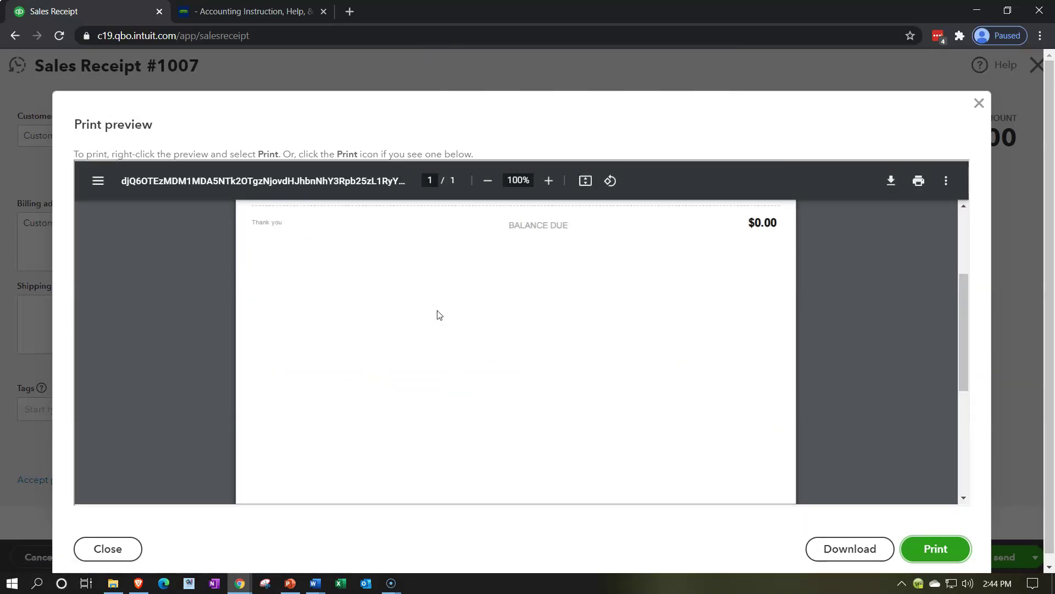
pyautogui.click(977, 105)
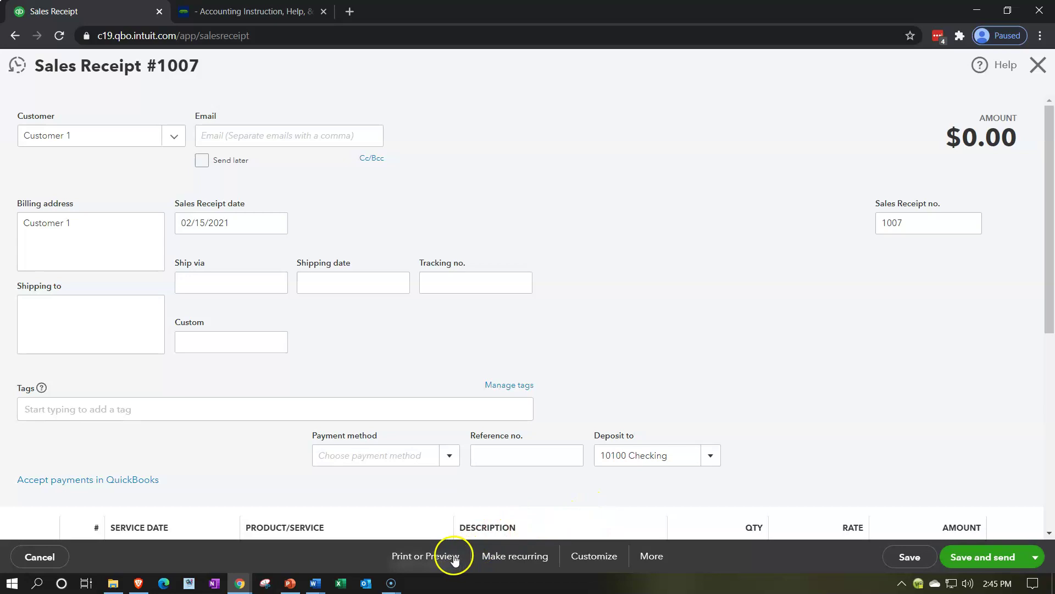
# Step: Switch Sales Receipt #1007's form style from Standard to SALES RECEIPT Template - 2
pyautogui.click(646, 557)
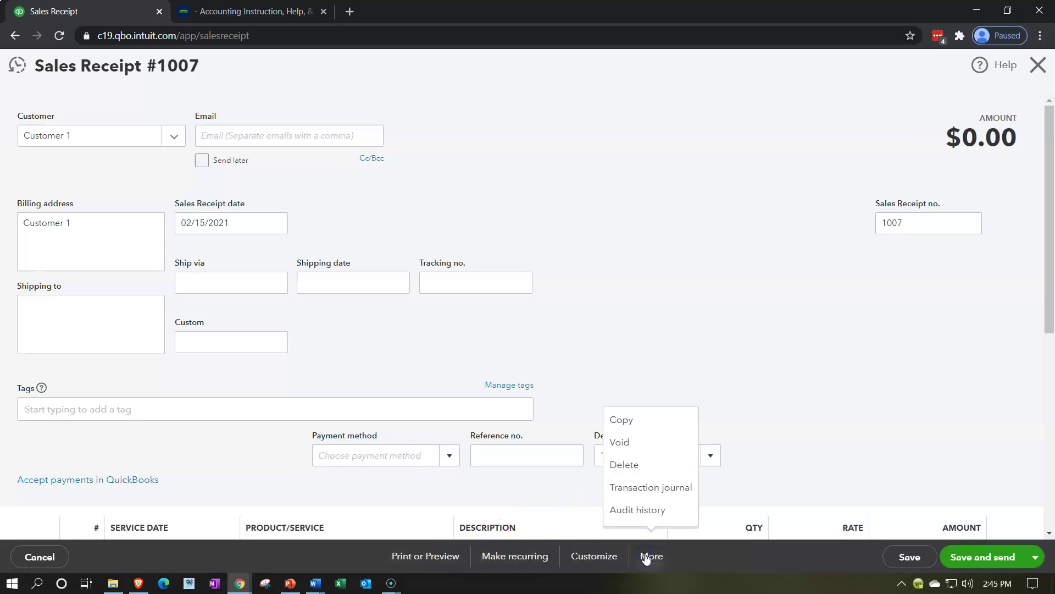
pyautogui.click(595, 557)
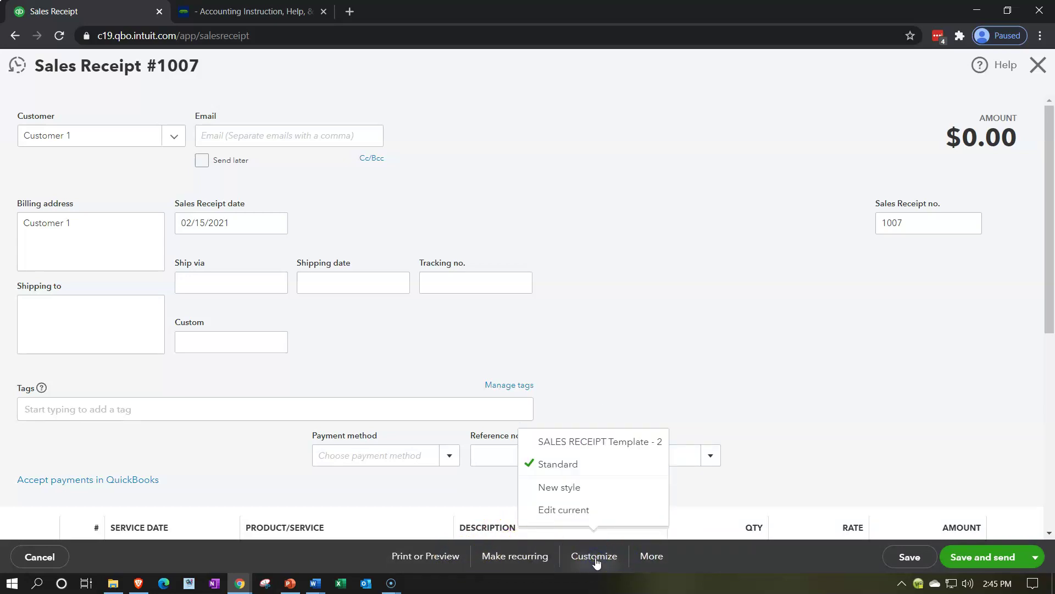
pyautogui.click(603, 447)
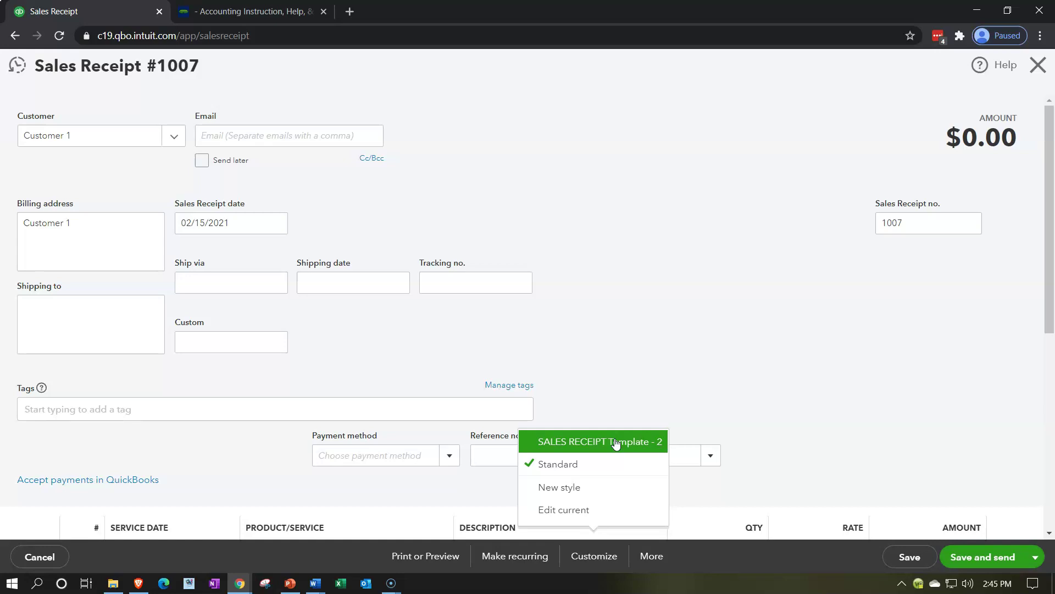
pyautogui.click(618, 443)
pyautogui.click(730, 329)
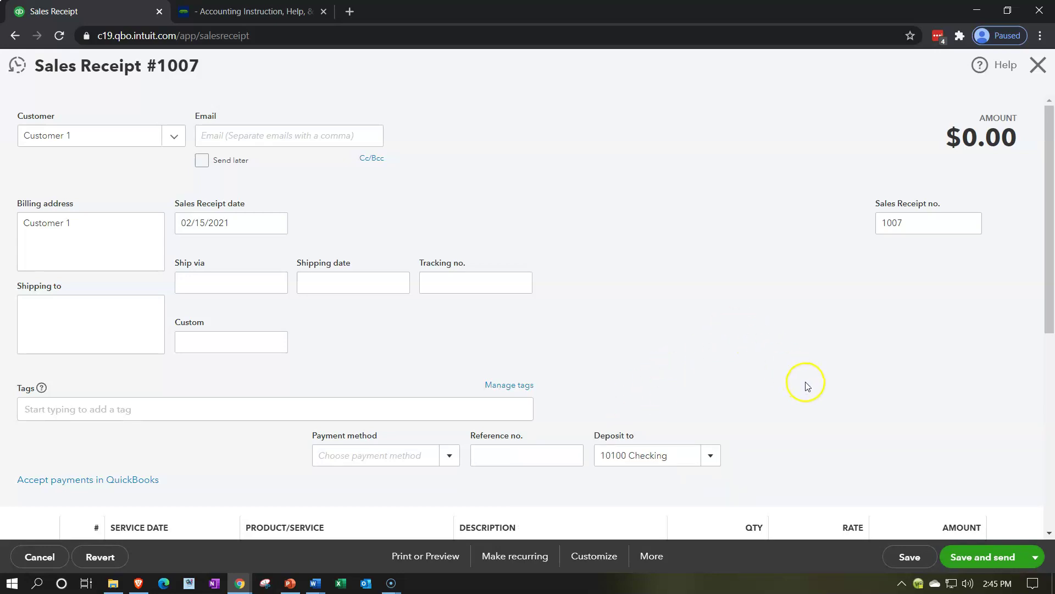
pyautogui.click(433, 558)
# Step: Review the receipt's print preview with the logo and Donations header, then close it
pyautogui.click(405, 488)
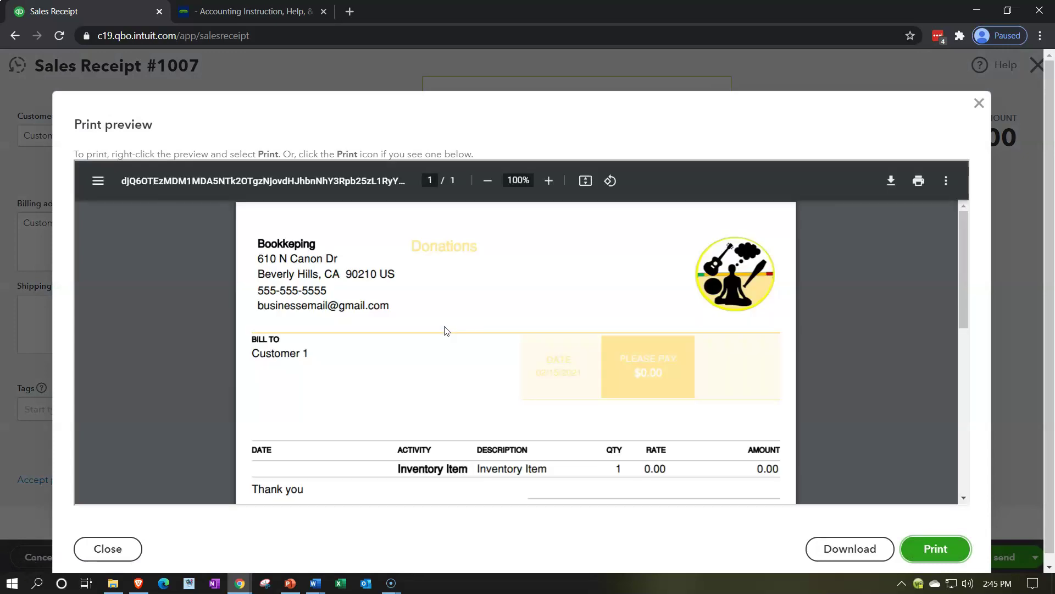
pyautogui.scroll(-4, 500, 357)
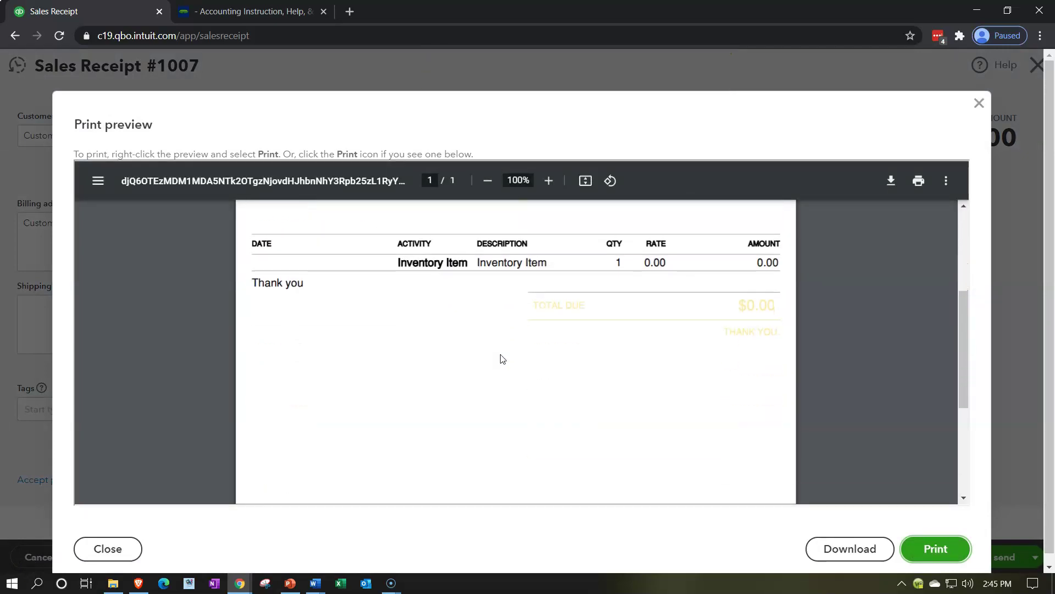
pyautogui.scroll(5, 500, 358)
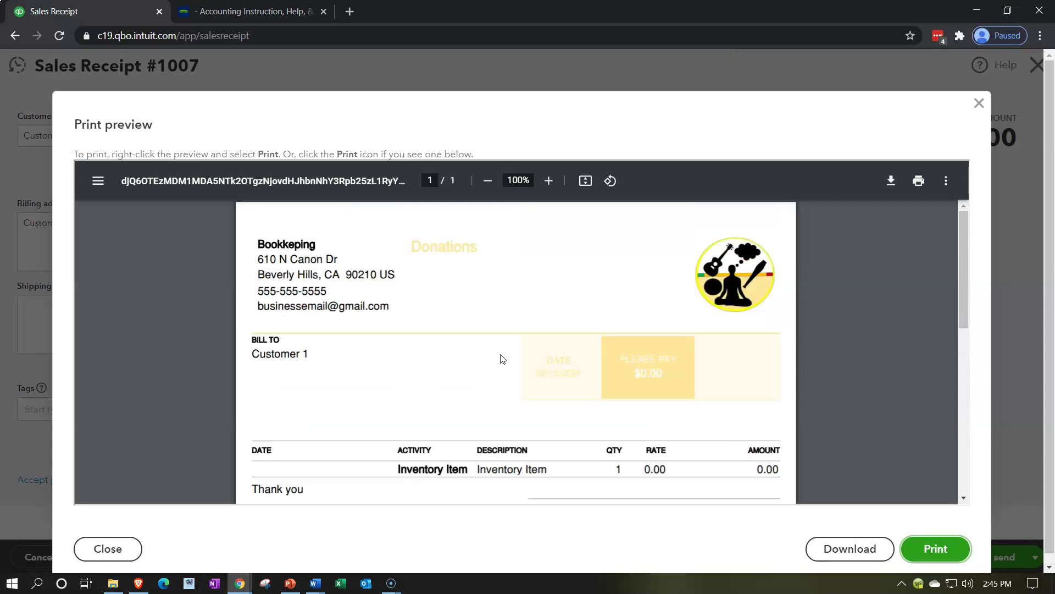
pyautogui.click(979, 104)
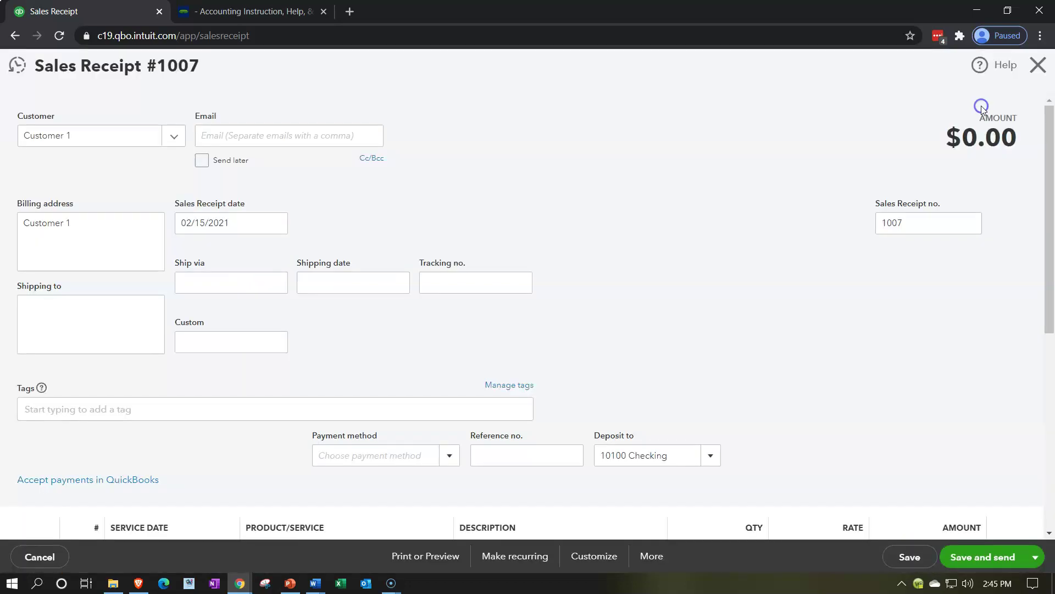
# Step: Close the receipt and make SALES RECEIPT Template - 2 the default custom form style
pyautogui.click(1038, 66)
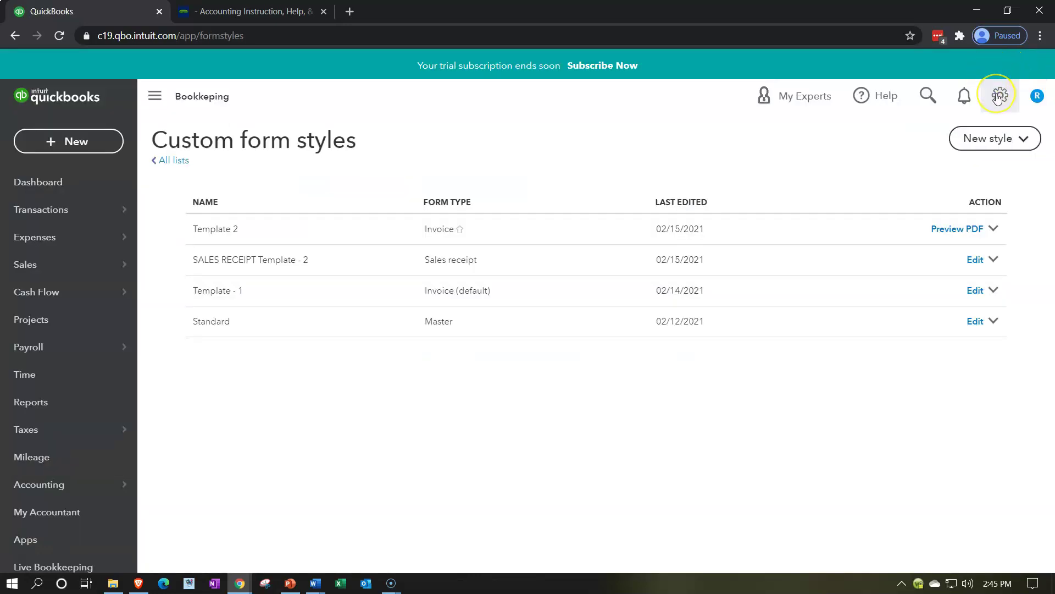
pyautogui.click(998, 98)
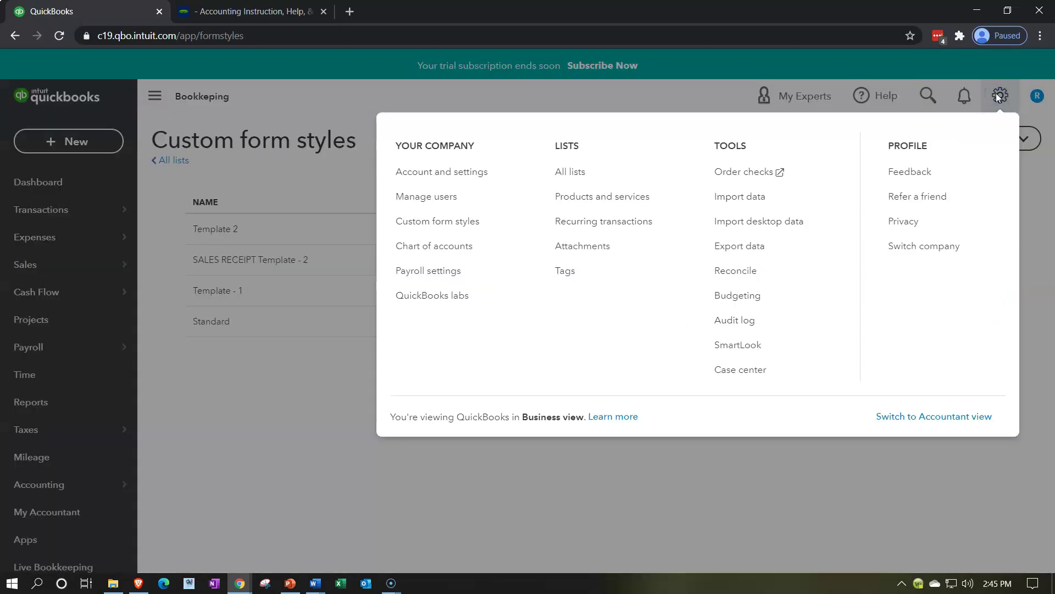
pyautogui.click(446, 227)
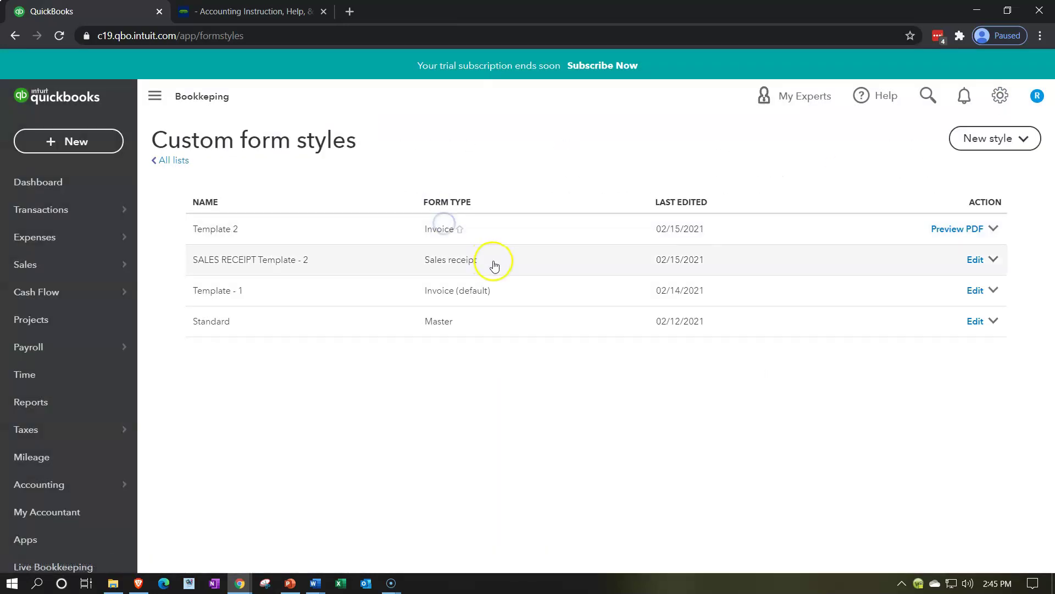
pyautogui.click(995, 259)
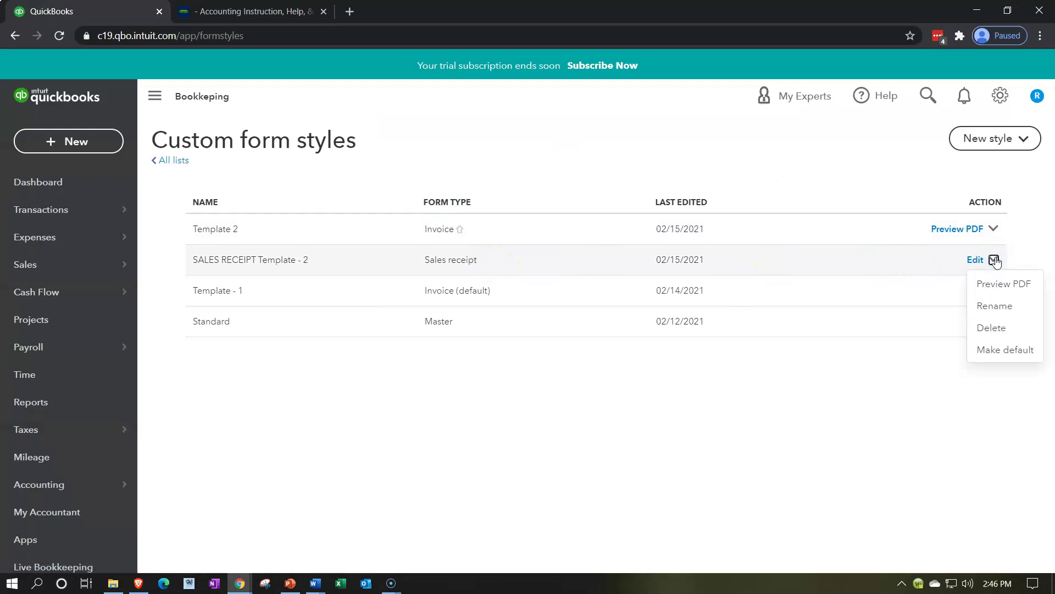
pyautogui.click(1007, 357)
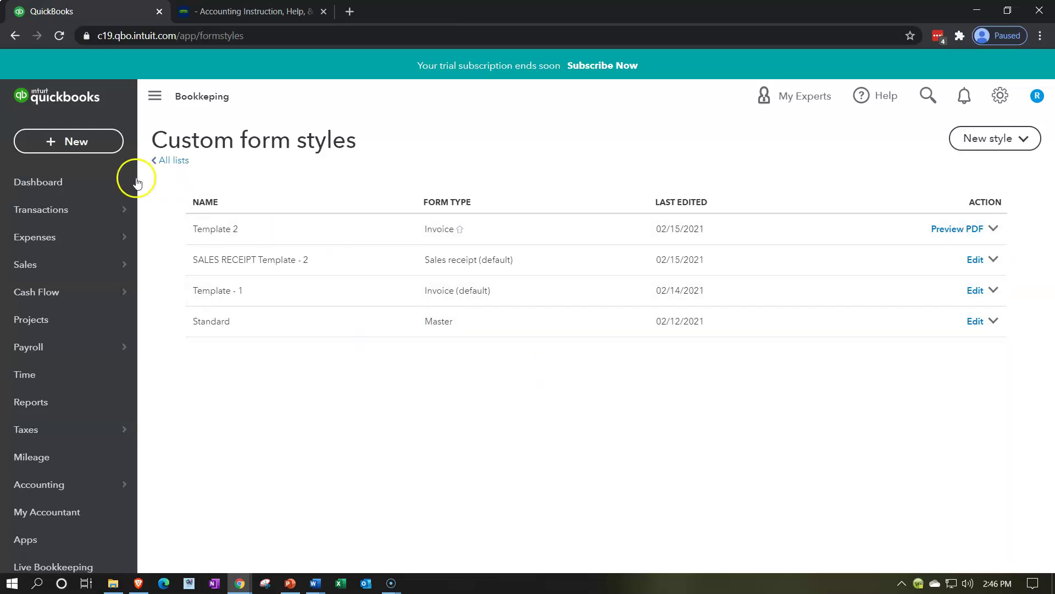
# Step: Start a new sales receipt made out to Customer 1
pyautogui.click(82, 142)
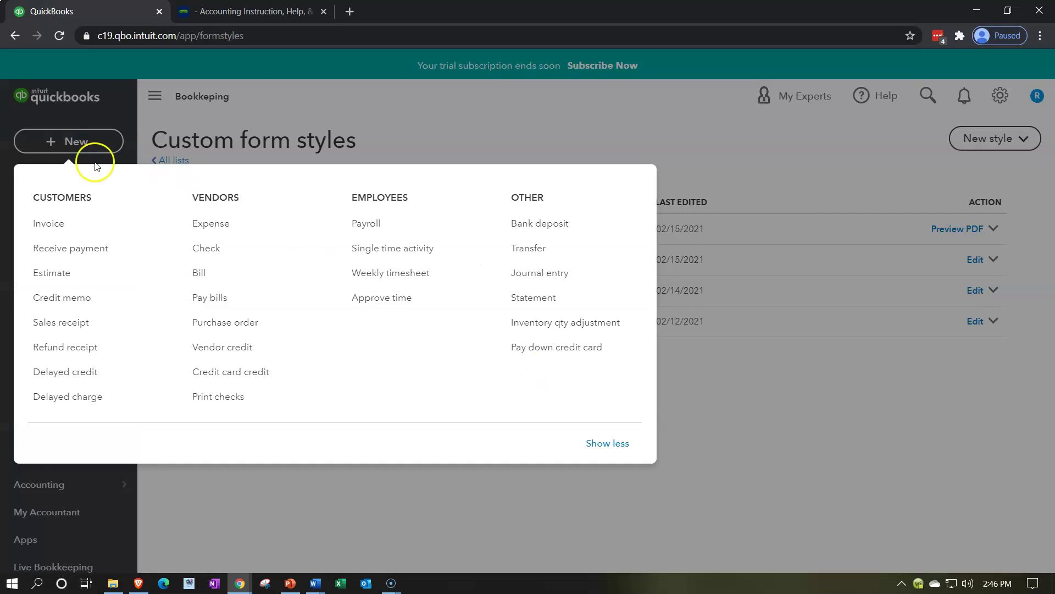
pyautogui.click(93, 322)
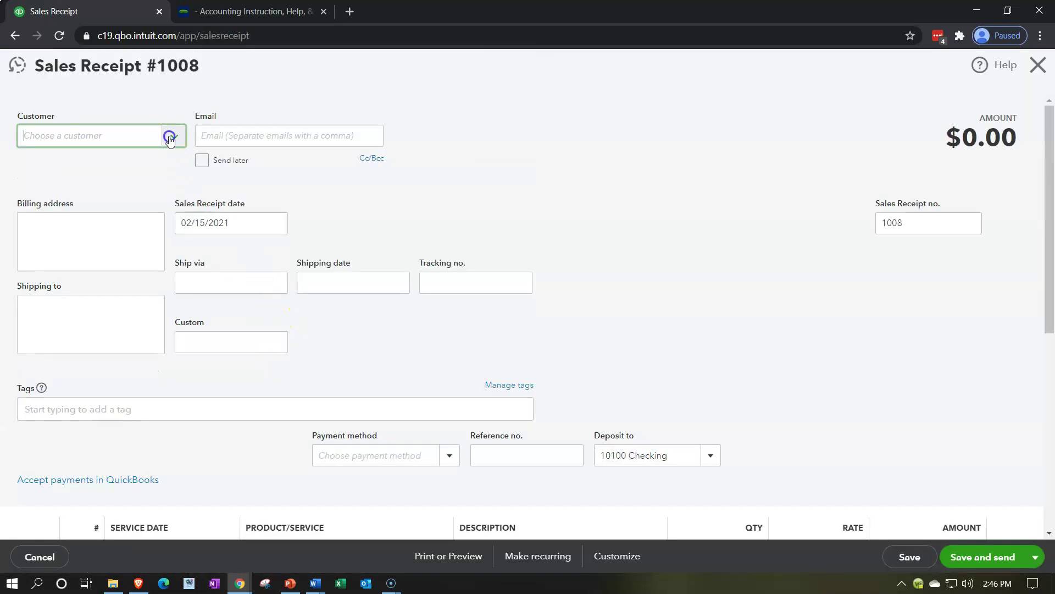
pyautogui.click(171, 135)
pyautogui.click(94, 194)
# Step: Add Item 1 at quantity 1 on the receipt's first line
pyautogui.scroll(-4, 438, 169)
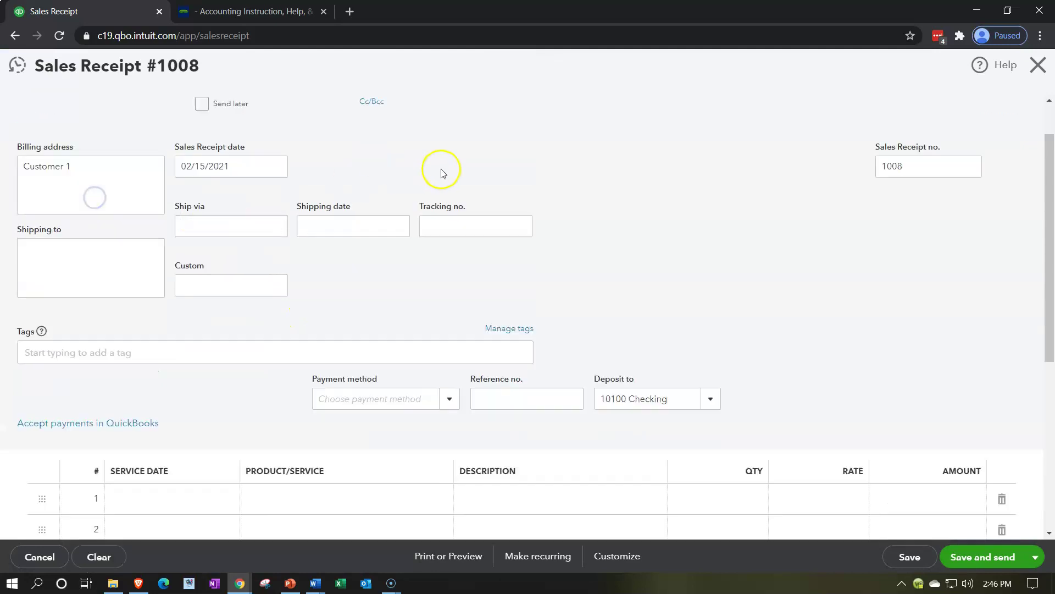
pyautogui.click(289, 349)
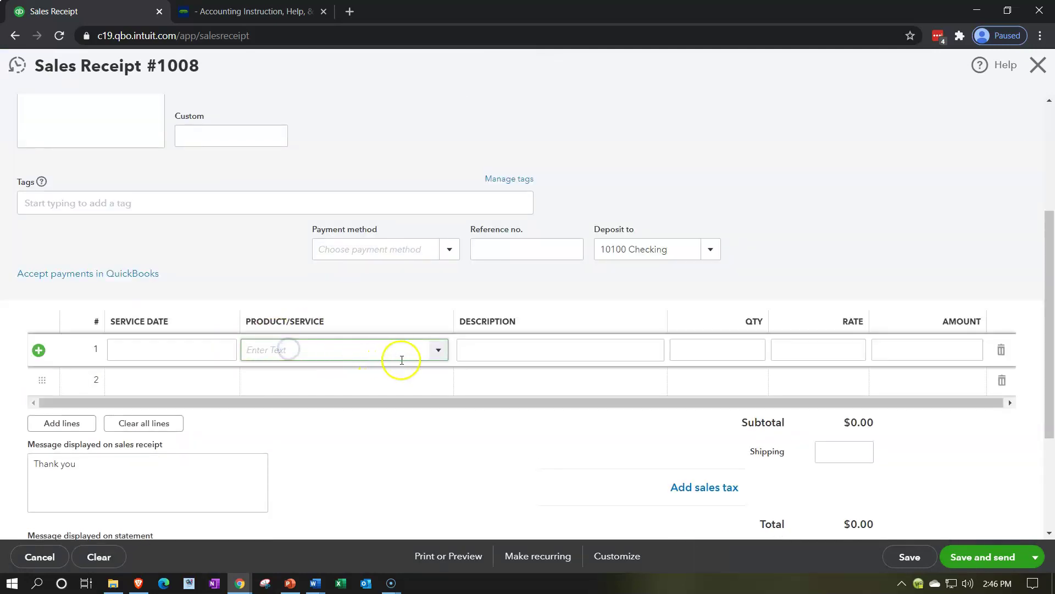
pyautogui.click(435, 350)
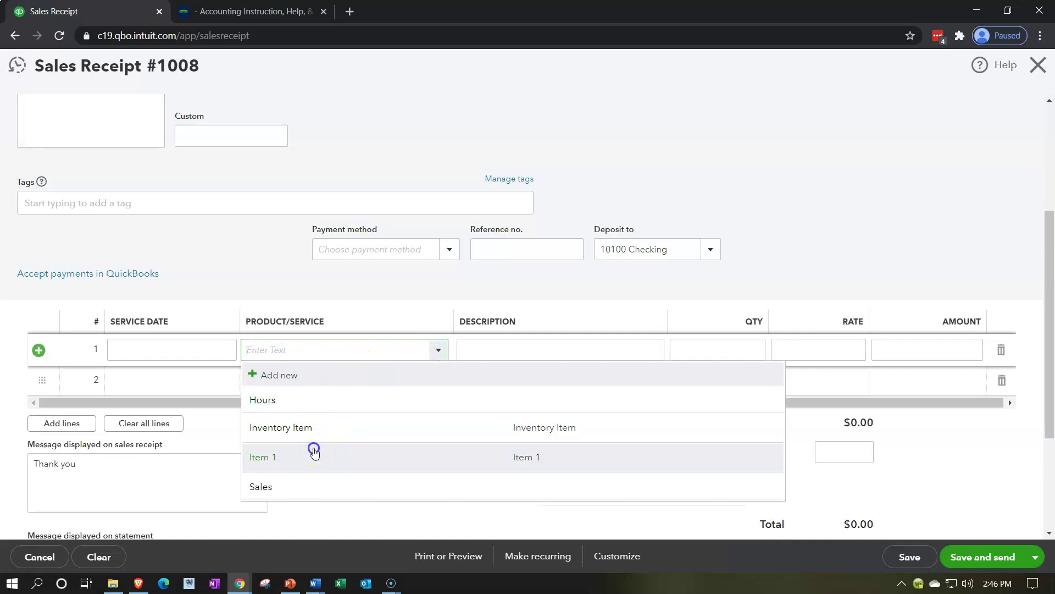
pyautogui.click(314, 455)
pyautogui.click(390, 455)
pyautogui.scroll(-3, 400, 447)
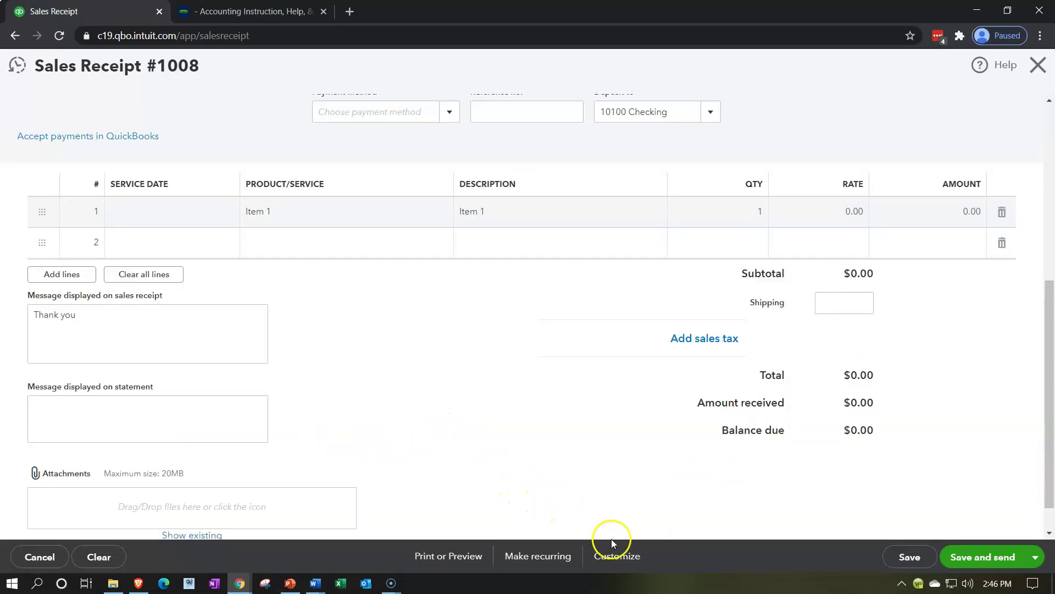
pyautogui.click(448, 556)
# Step: Save Sales Receipt #1008 and review its print preview showing Item 1 and $0.00 due
pyautogui.click(437, 487)
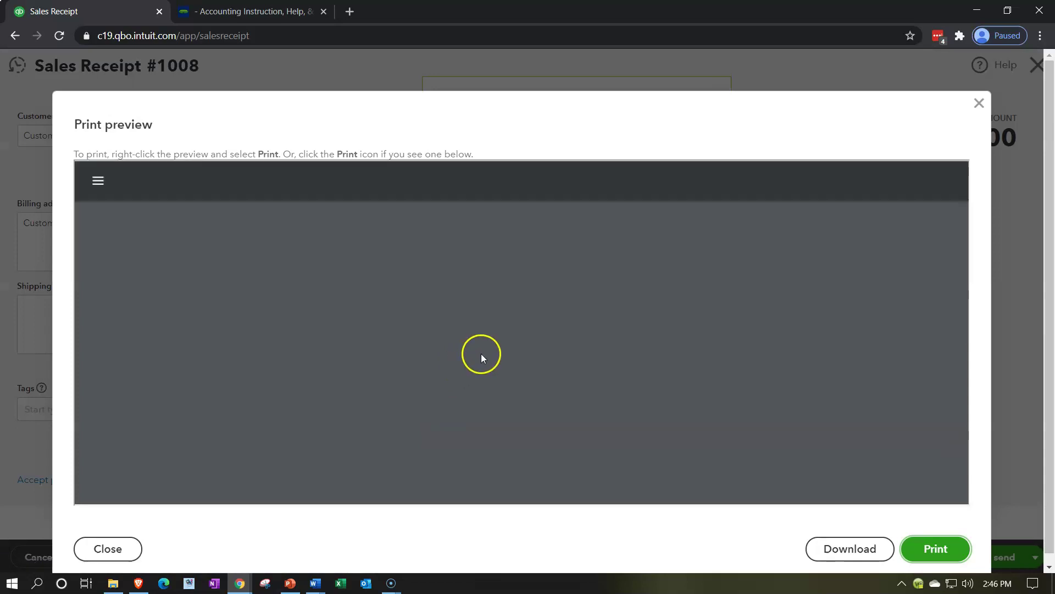
pyautogui.scroll(-4, 490, 354)
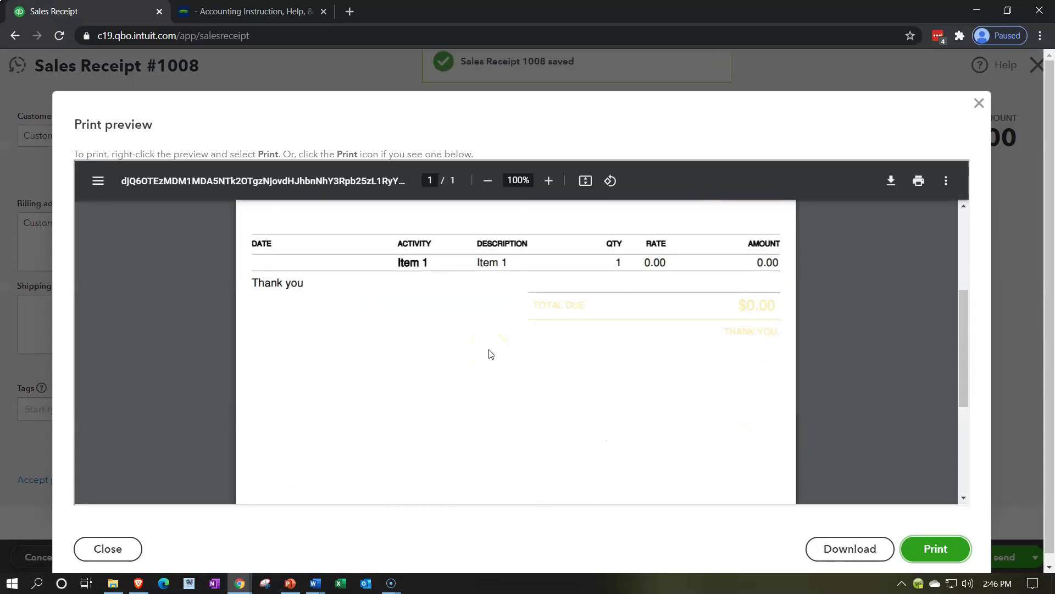